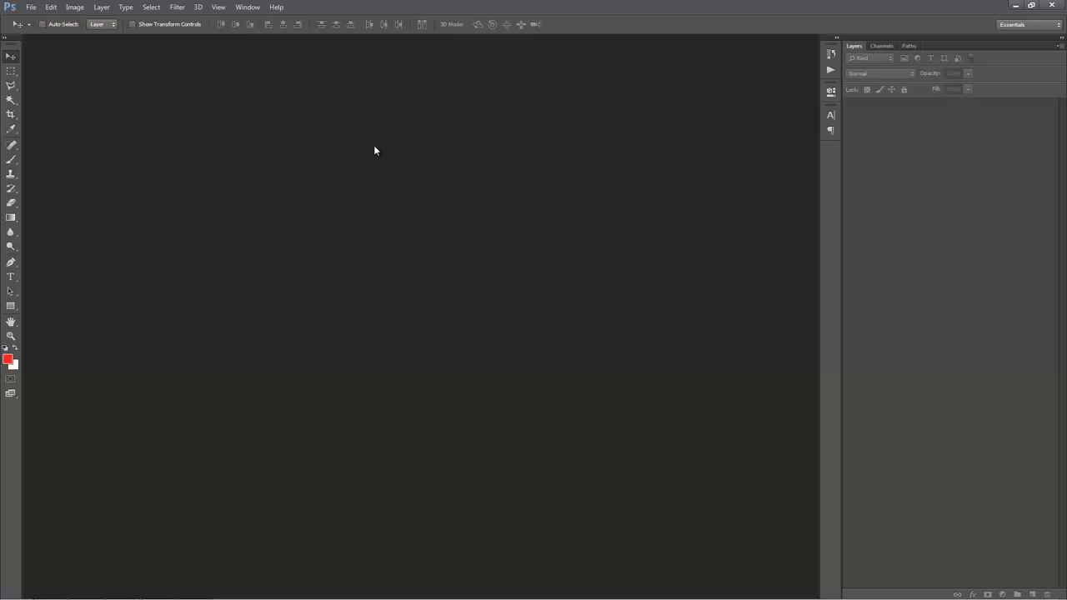
Load the action file Dispersion.atn and collapse the loaded Dispersion set
{"action": "left_click", "coordinate": [245, 9]}
{"action": "left_click", "coordinate": [258, 76]}
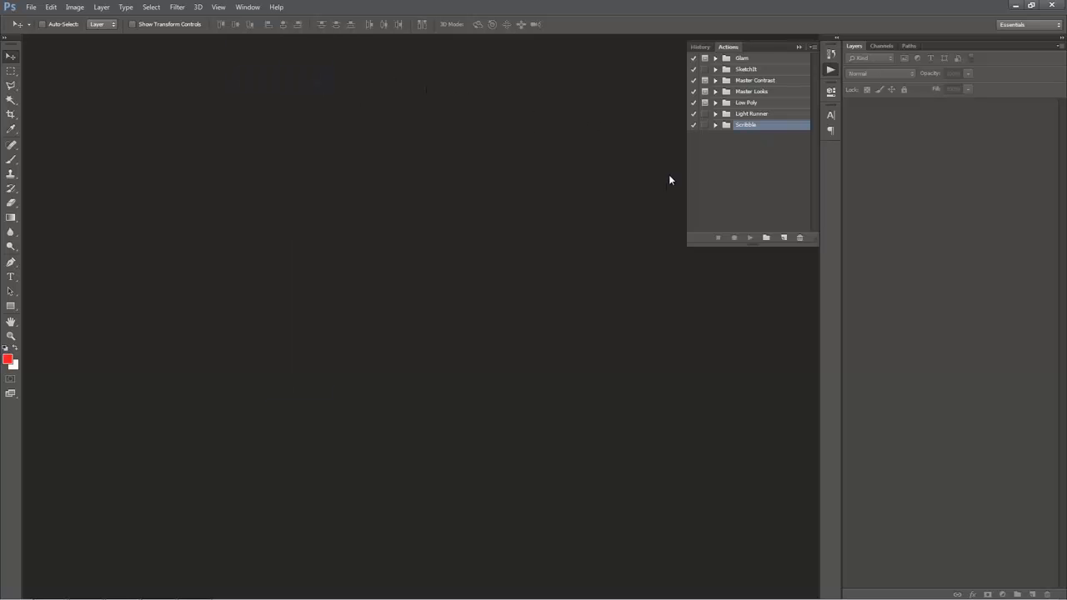
{"action": "left_click_drag", "start_coordinate": [683, 160], "coordinate": [657, 158]}
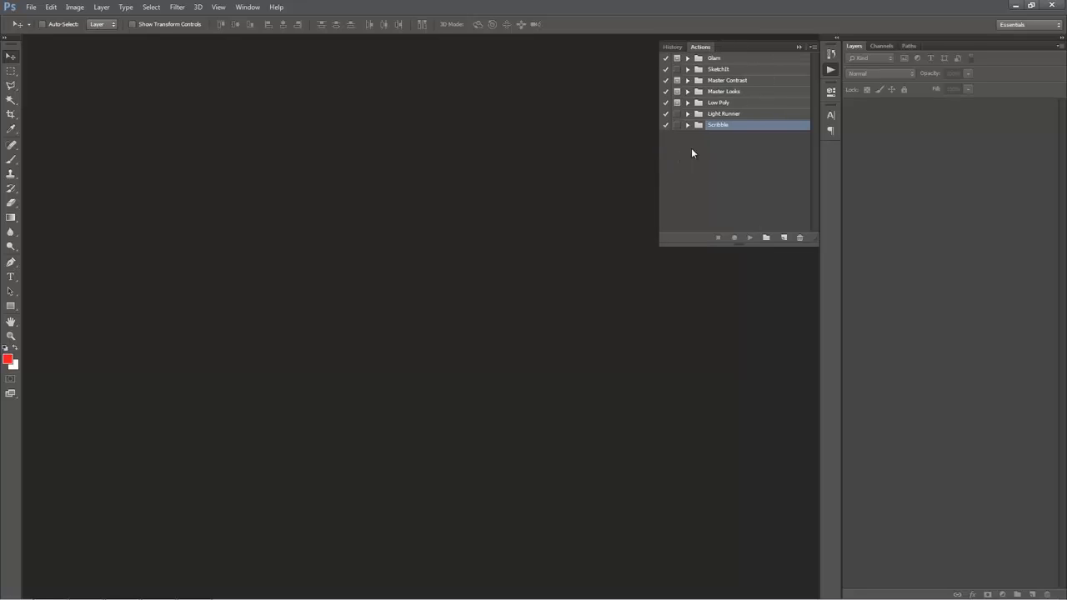
{"action": "left_click", "coordinate": [813, 47]}
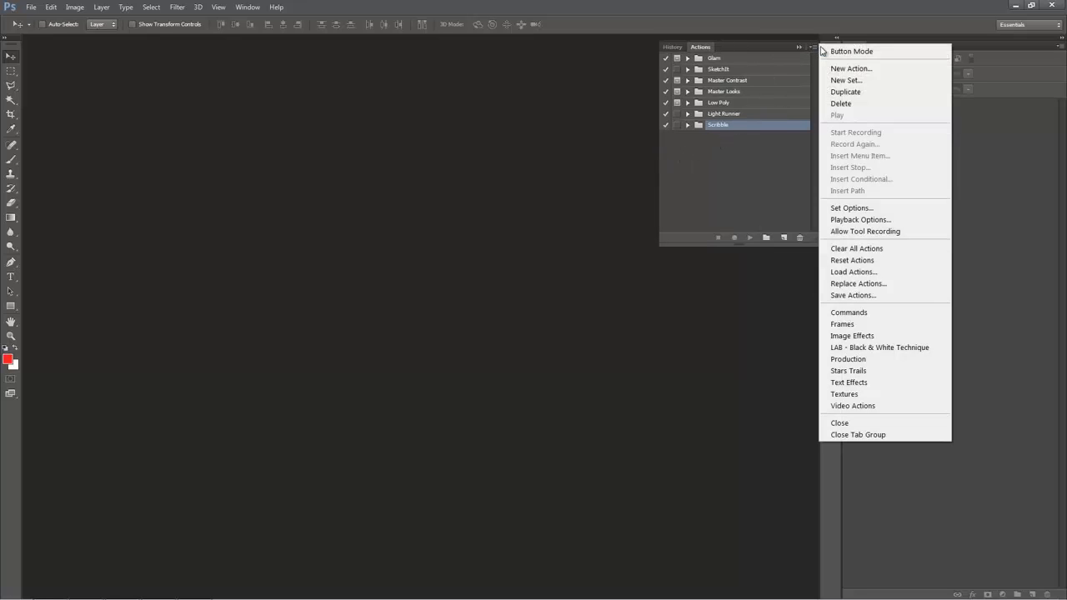
{"action": "left_click", "coordinate": [891, 272]}
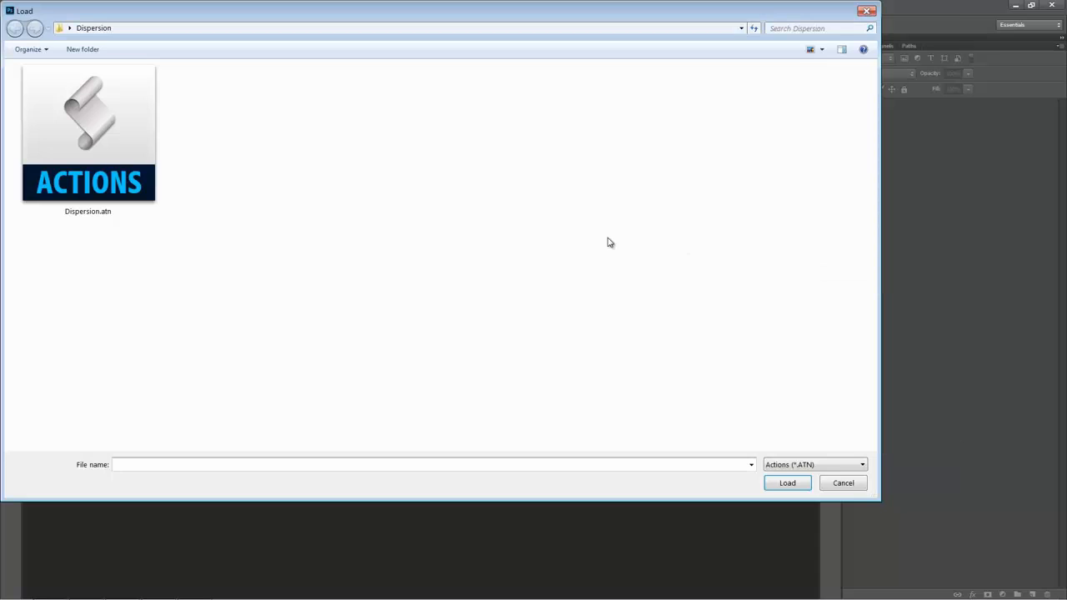
{"action": "double_click", "coordinate": [143, 177]}
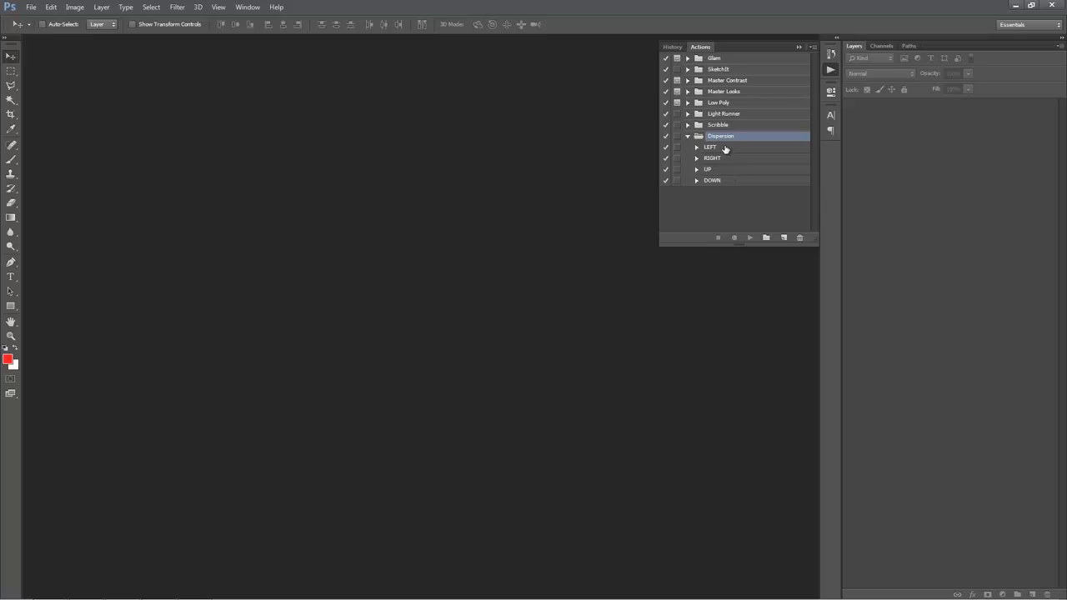
{"action": "left_click", "coordinate": [686, 136]}
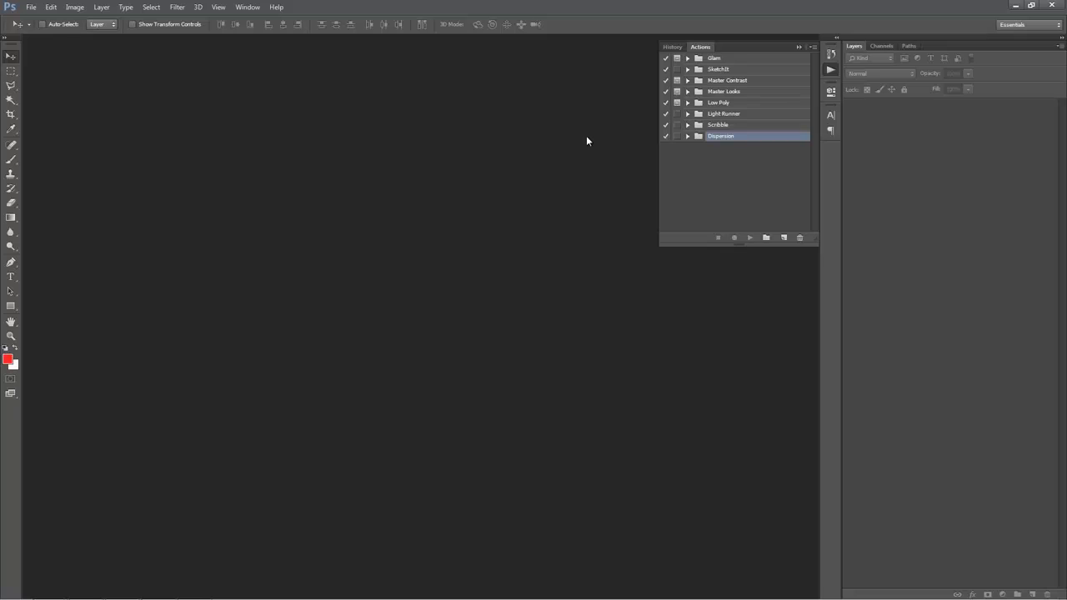
Open the photo 1.jpg from the Dispersion folder and fit it to the screen
{"action": "key", "text": "ctrl+o"}
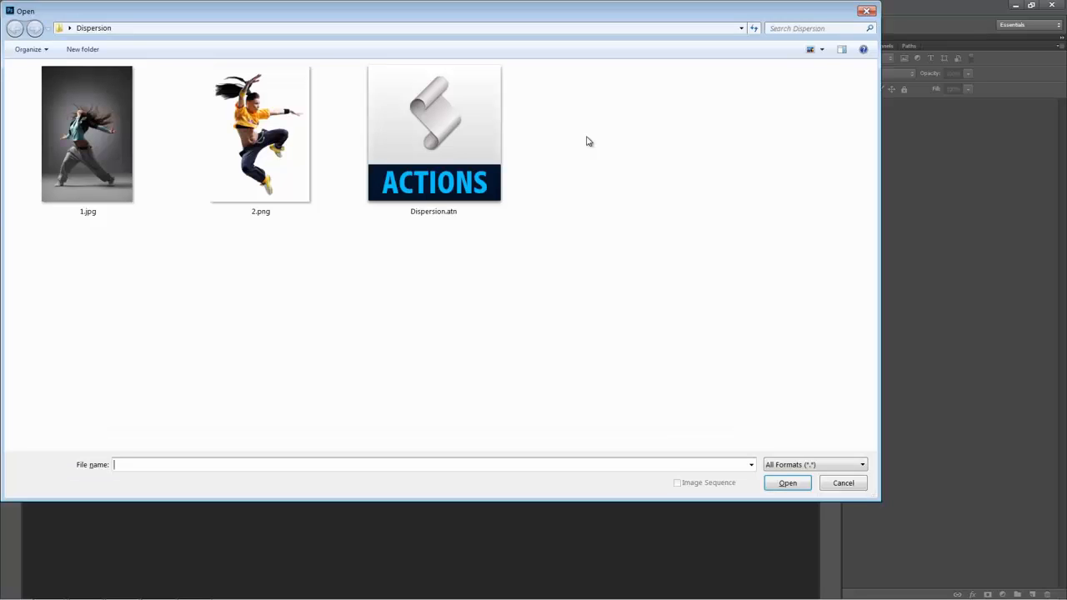
{"action": "left_click", "coordinate": [119, 142]}
{"action": "double_click", "coordinate": [119, 144]}
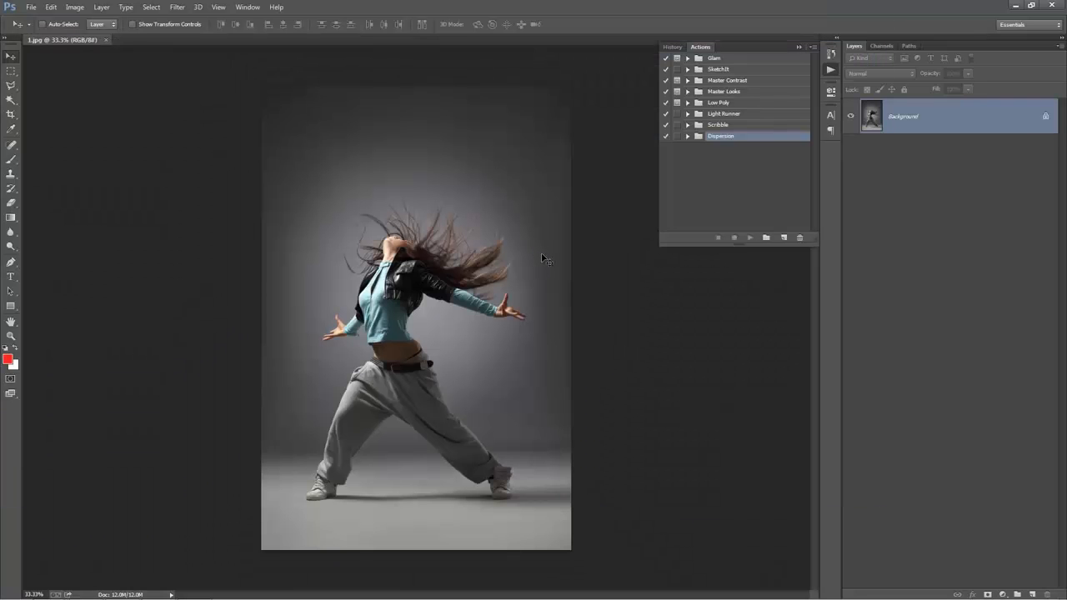
{"action": "key", "text": "ctrl+0"}
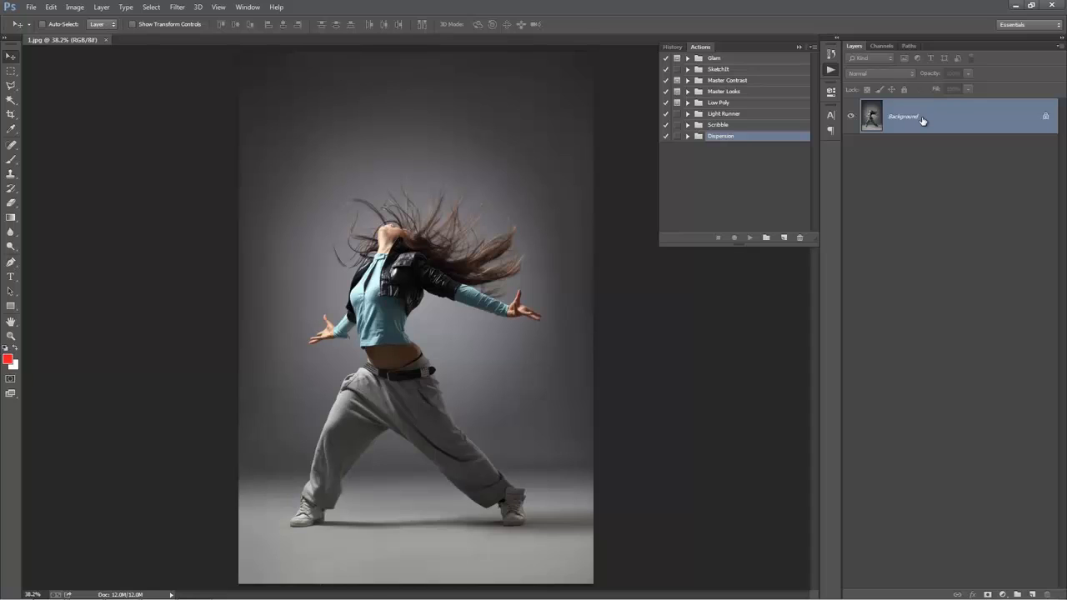
Create a new layer named "brush" above the Background
{"action": "key", "text": "ctrl+shift+n"}
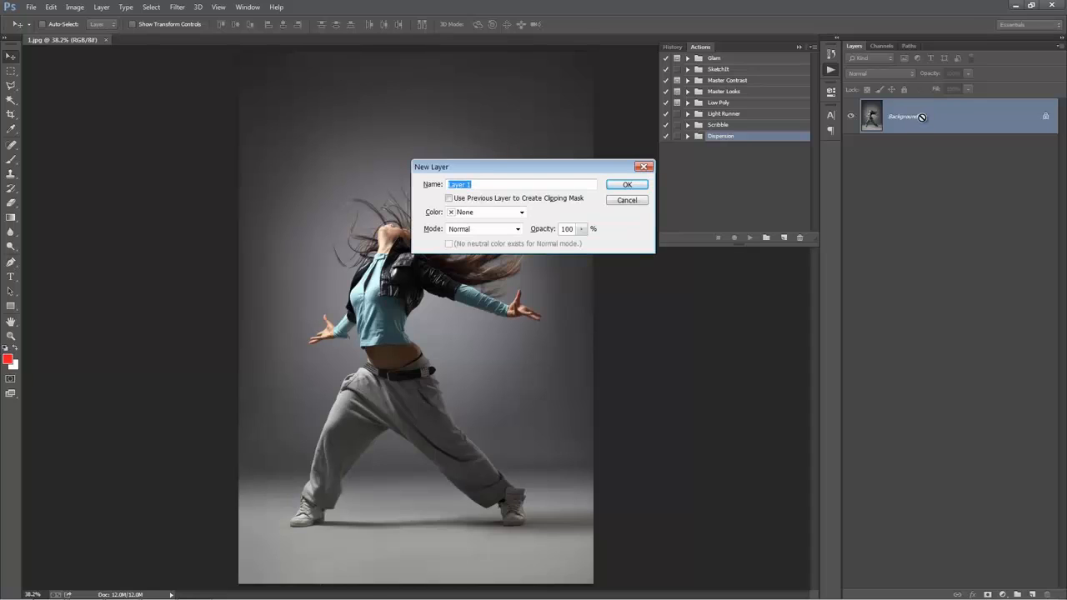
{"action": "type", "text": "brush"}
{"action": "double_click", "coordinate": [450, 185]}
{"action": "left_click", "coordinate": [635, 181]}
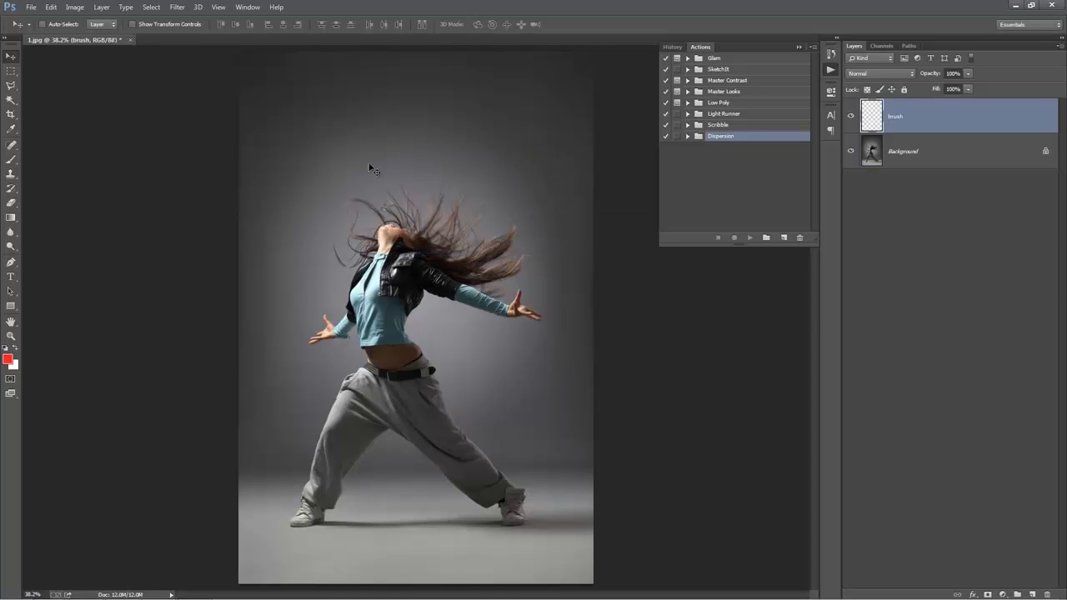
Choose a hard round tip for the Brush tool and enlarge it to 150 px
{"action": "key", "text": "b"}
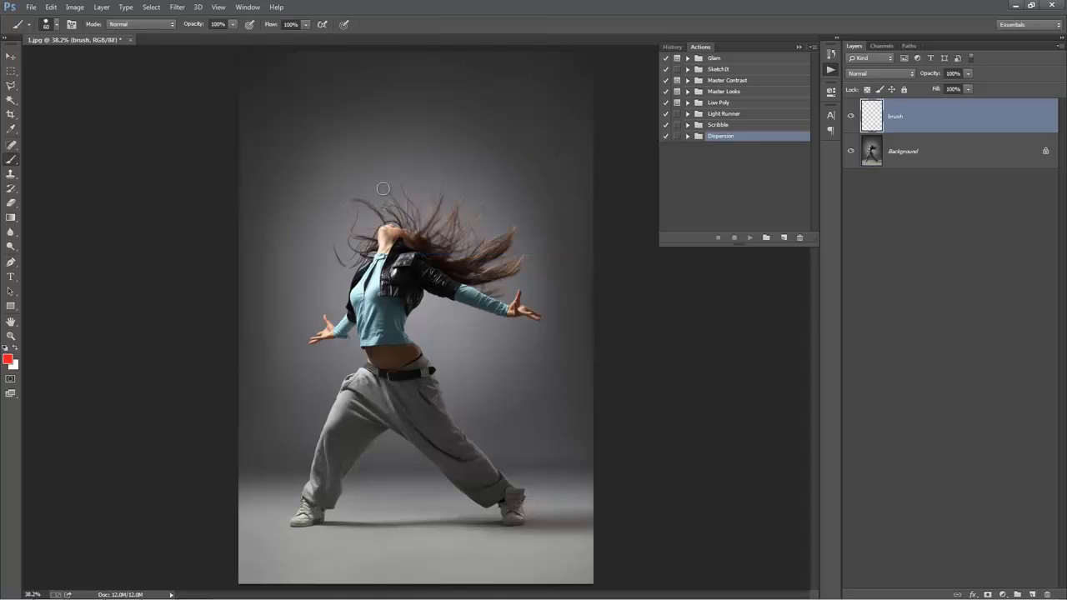
{"action": "right_click", "coordinate": [388, 157]}
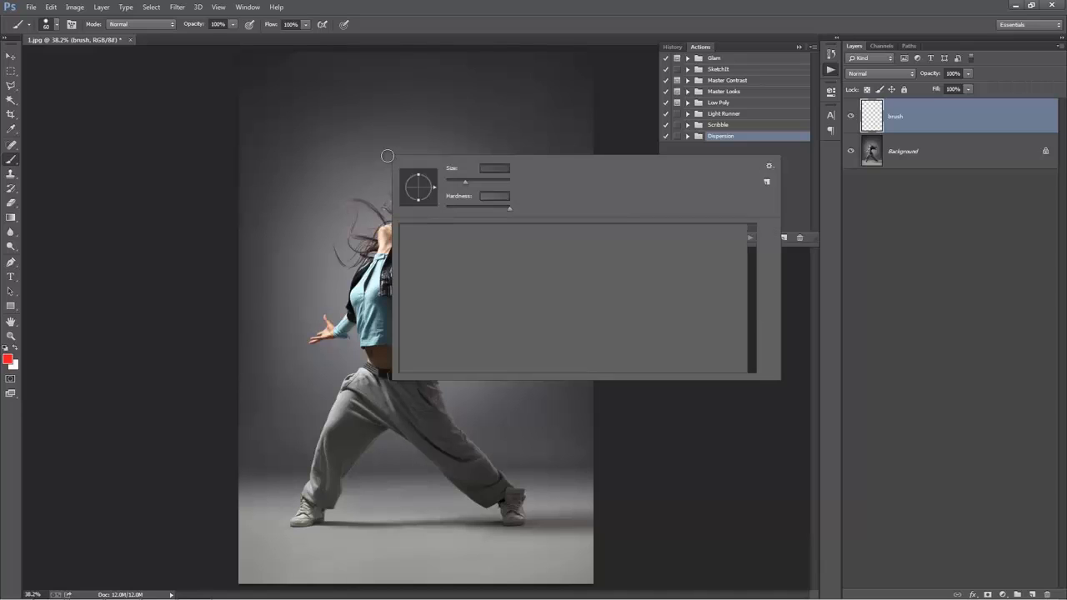
{"action": "double_click", "coordinate": [494, 236]}
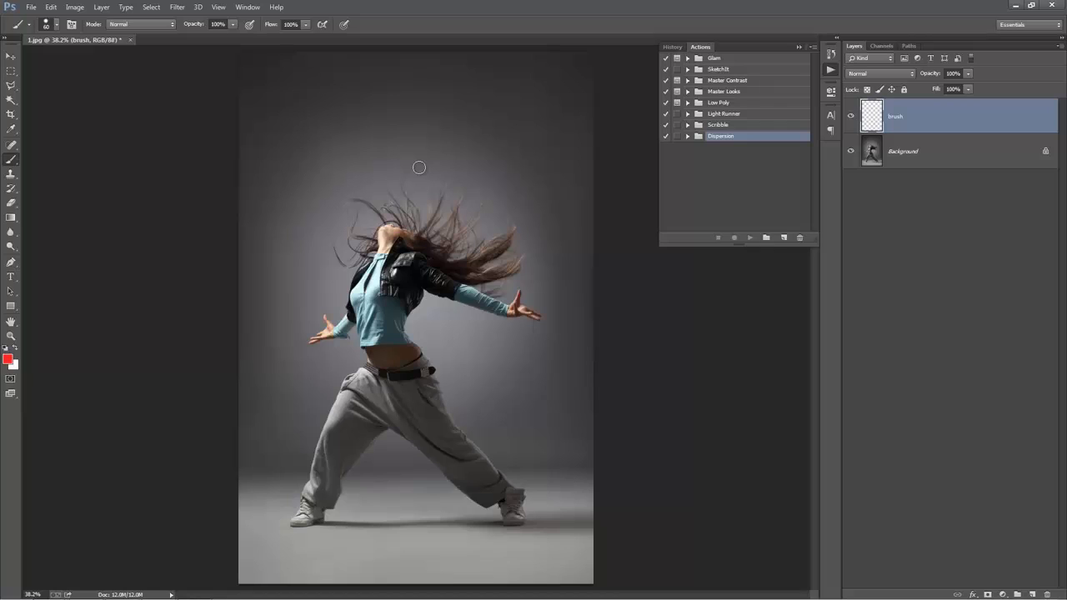
{"action": "key", "text": "bracketright"}
{"action": "key", "text": "bracketright"}
{"action": "key", "text": "bracketright"}
{"action": "key", "text": "bracketright"}
{"action": "key", "text": "bracketright"}
{"action": "key", "text": "bracketright"}
Set the foreground color to bright green (#2aff00)
{"action": "left_click", "coordinate": [6, 361]}
{"action": "left_click", "coordinate": [866, 247]}
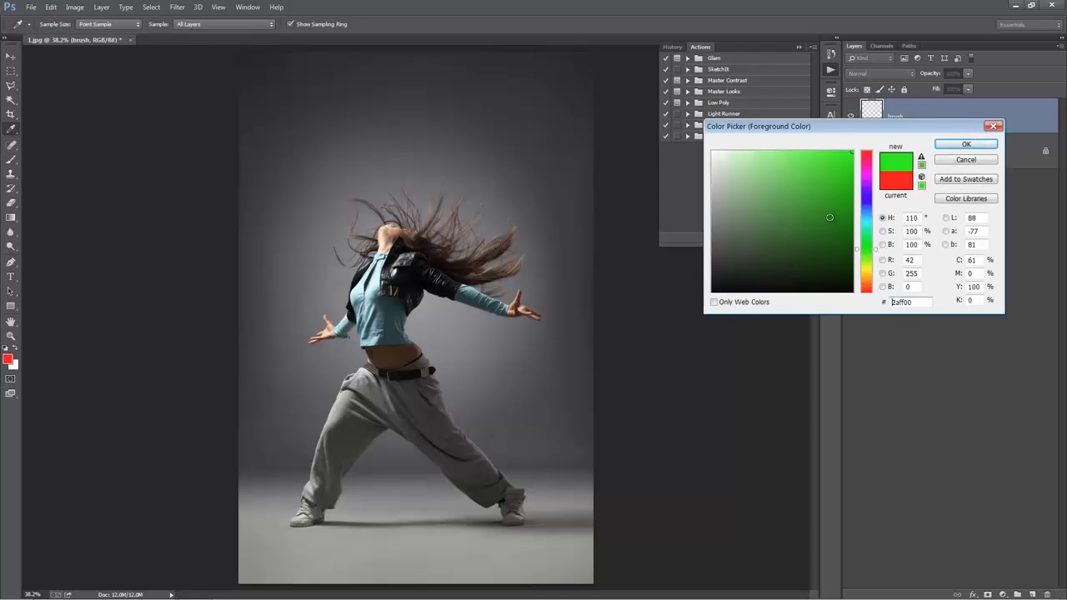
{"action": "left_click", "coordinate": [980, 148]}
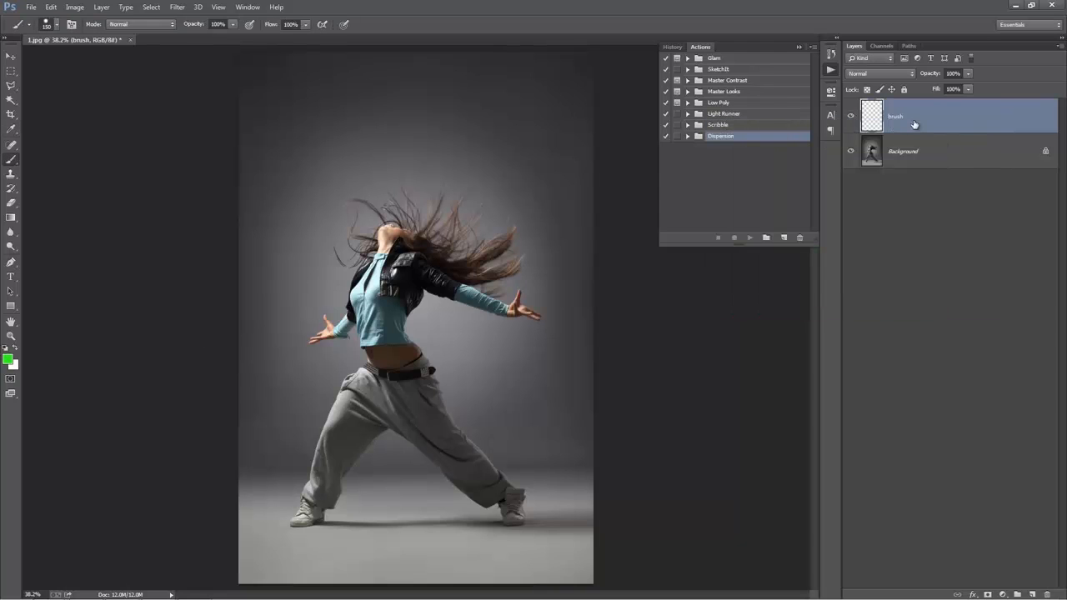
Paint green over the dancer's raised arm under the hair, from the hand up to the shoulder, on the brush layer
{"action": "key", "text": "z"}
{"action": "left_click", "coordinate": [457, 309]}
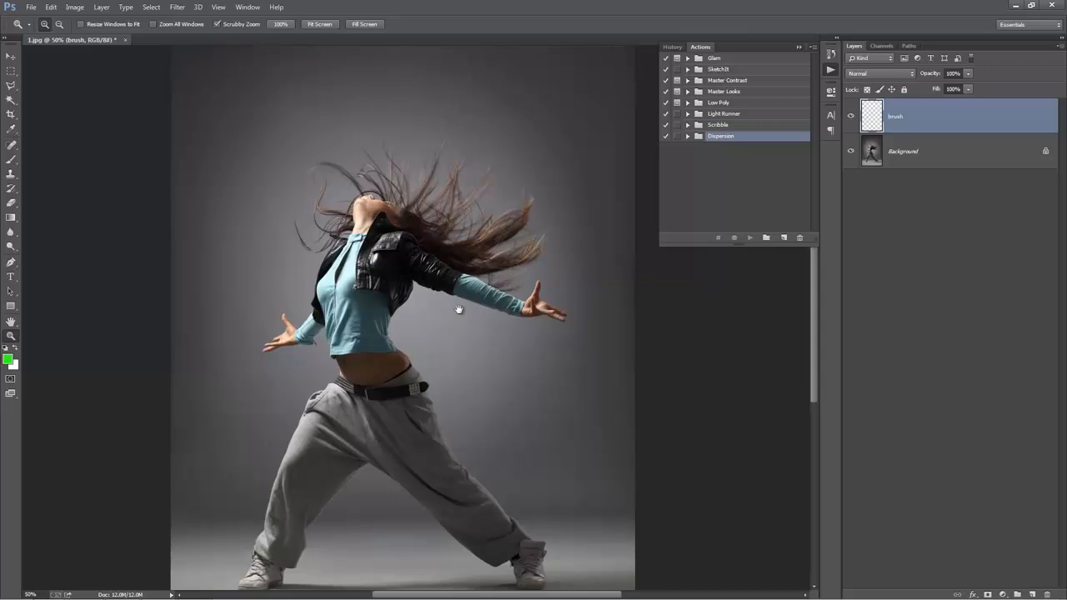
{"action": "scroll", "coordinate": [457, 309], "scroll_direction": "down", "scroll_amount": 2}
{"action": "key", "text": "b"}
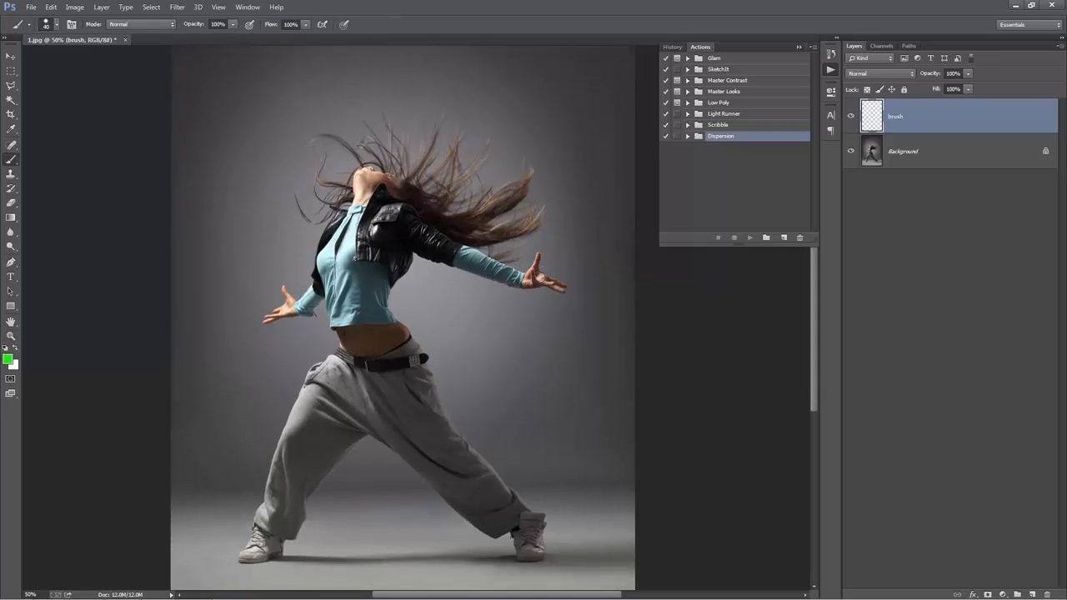
{"action": "mouse_move", "coordinate": [542, 279]}
{"action": "left_mouse_down"}
{"action": "mouse_move", "coordinate": [436, 240]}
{"action": "mouse_move", "coordinate": [411, 215]}
{"action": "mouse_move", "coordinate": [456, 239]}
{"action": "mouse_move", "coordinate": [420, 212]}
{"action": "mouse_move", "coordinate": [401, 212]}
{"action": "mouse_move", "coordinate": [458, 254]}
{"action": "left_mouse_up"}
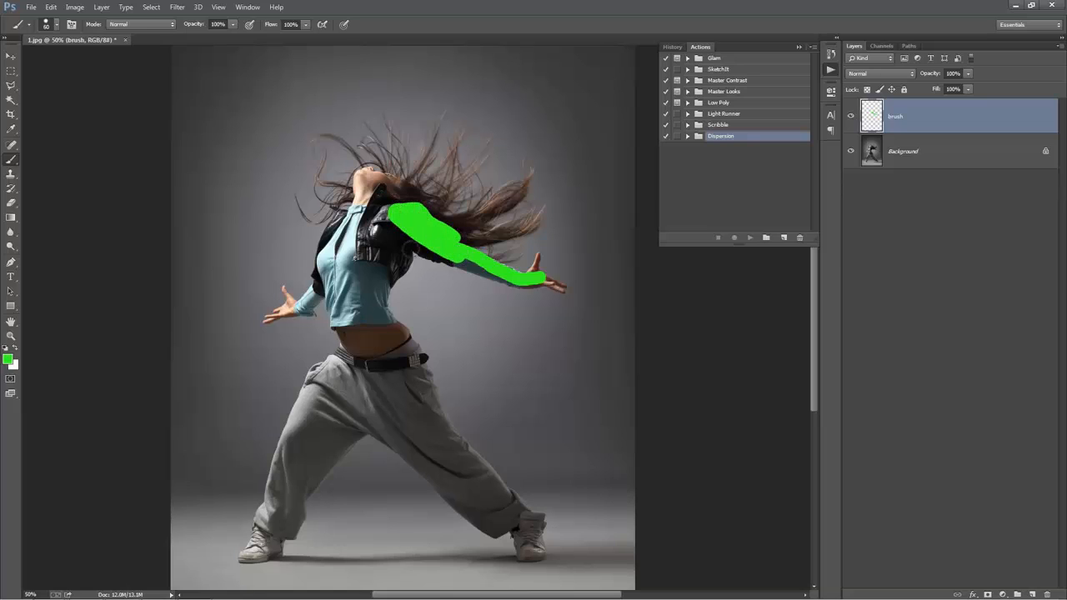
Paint the dancer's other forearm, from the wrist to the shirt, with a smaller brush
{"action": "key", "text": "bracketleft"}
{"action": "key", "text": "bracketleft"}
{"action": "key", "text": "bracketleft"}
{"action": "left_click", "coordinate": [289, 310]}
{"action": "left_click_drag", "start_coordinate": [289, 309], "coordinate": [323, 294]}
Extend the green paint over the shoulder and down the jacket's side, and add a small stroke on the outstretched hand
{"action": "key", "text": "bracketright"}
{"action": "key", "text": "bracketright"}
{"action": "key", "text": "bracketright"}
{"action": "mouse_move", "coordinate": [392, 213]}
{"action": "left_mouse_down"}
{"action": "mouse_move", "coordinate": [393, 195]}
{"action": "mouse_move", "coordinate": [417, 208]}
{"action": "mouse_move", "coordinate": [403, 261]}
{"action": "left_mouse_up"}
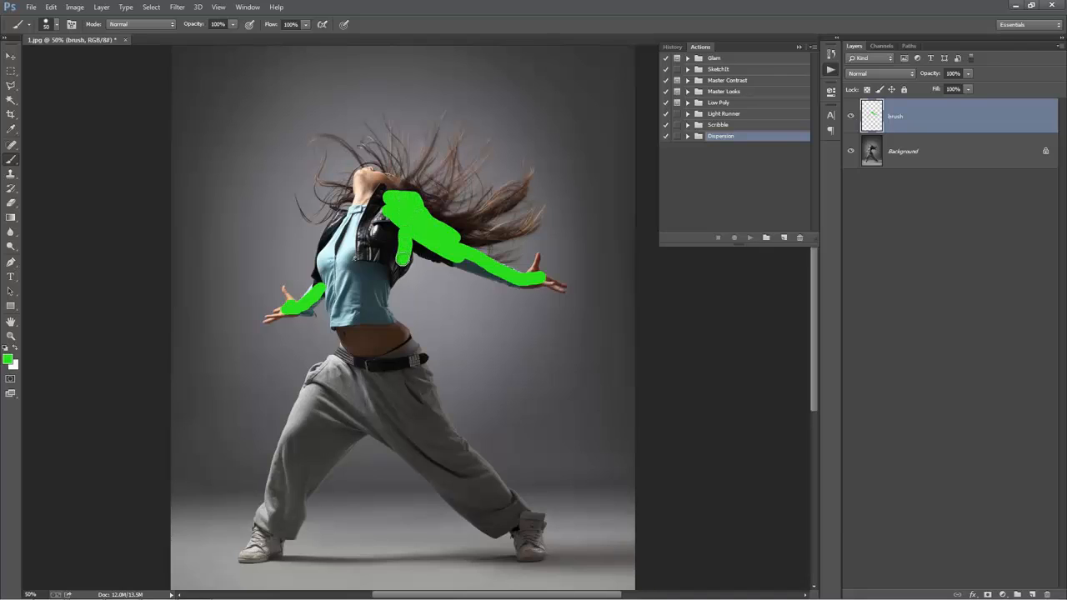
{"action": "key", "text": "bracketleft"}
{"action": "key", "text": "bracketleft"}
{"action": "key", "text": "bracketleft"}
{"action": "key", "text": "bracketleft"}
{"action": "left_click_drag", "start_coordinate": [534, 274], "coordinate": [548, 284]}
Paint green over both of the dancer's shoes with a brush of about 50 px
{"action": "scroll", "coordinate": [459, 285], "scroll_direction": "down", "scroll_amount": 1}
{"action": "scroll", "coordinate": [459, 281], "scroll_direction": "down", "scroll_amount": 1}
{"action": "key", "text": "bracketright"}
{"action": "key", "text": "bracketright"}
{"action": "key", "text": "bracketright"}
{"action": "key", "text": "bracketright"}
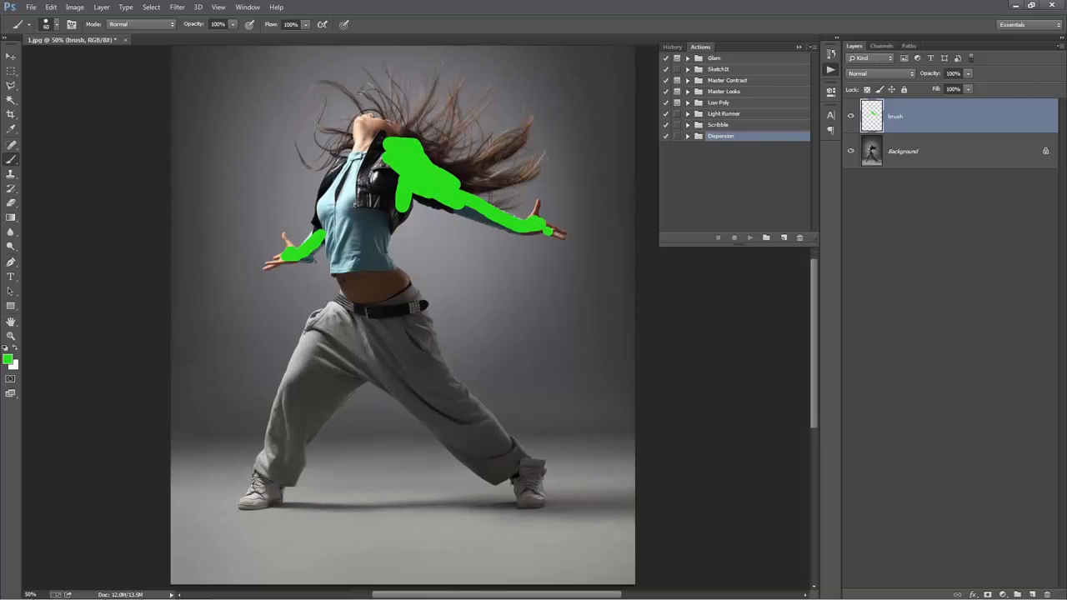
{"action": "mouse_move", "coordinate": [258, 480]}
{"action": "left_mouse_down"}
{"action": "mouse_move", "coordinate": [246, 505]}
{"action": "mouse_move", "coordinate": [271, 490]}
{"action": "left_mouse_up"}
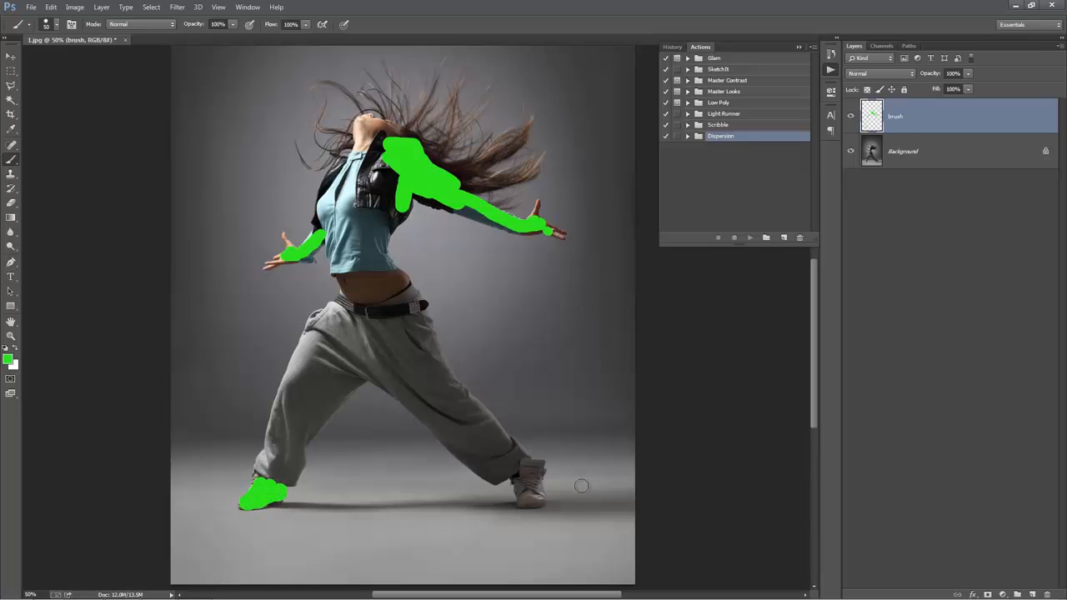
{"action": "mouse_move", "coordinate": [520, 473]}
{"action": "left_mouse_down"}
{"action": "mouse_move", "coordinate": [525, 503]}
{"action": "mouse_move", "coordinate": [534, 487]}
{"action": "mouse_move", "coordinate": [523, 465]}
{"action": "mouse_move", "coordinate": [540, 466]}
{"action": "mouse_move", "coordinate": [537, 501]}
{"action": "left_mouse_up"}
{"action": "scroll", "coordinate": [521, 389], "scroll_direction": "up", "scroll_amount": 2}
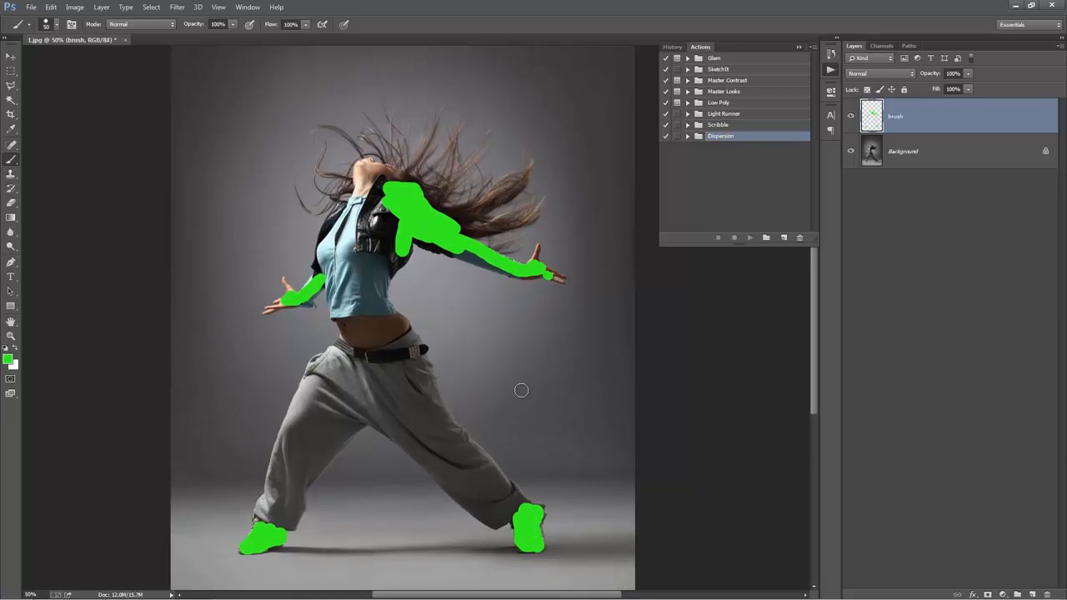
Run the UP action from the Dispersion set on the painted photo
{"action": "key", "text": "v"}
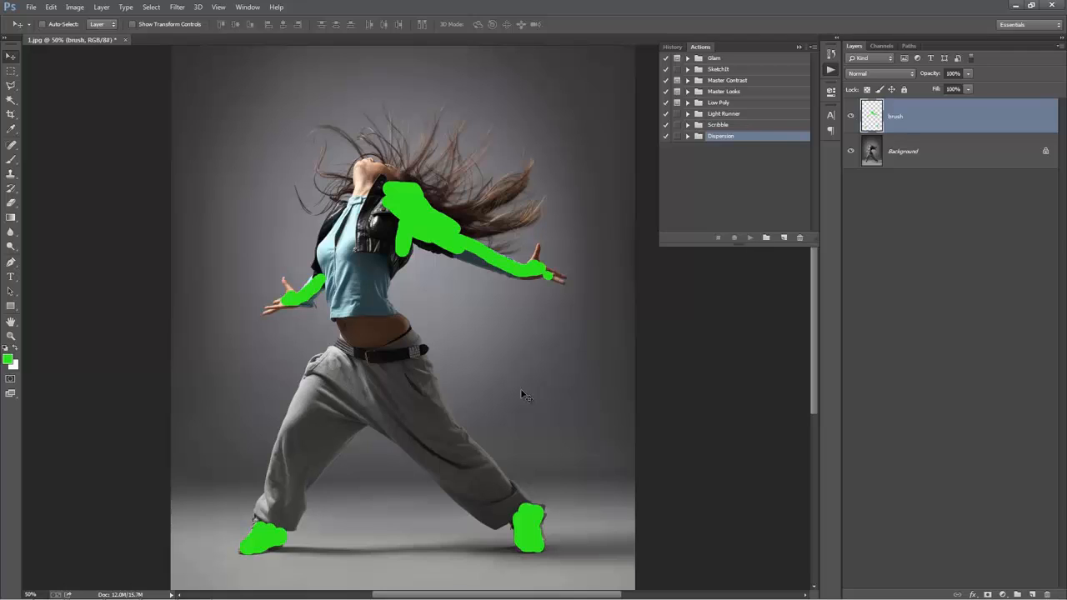
{"action": "left_click", "coordinate": [687, 136]}
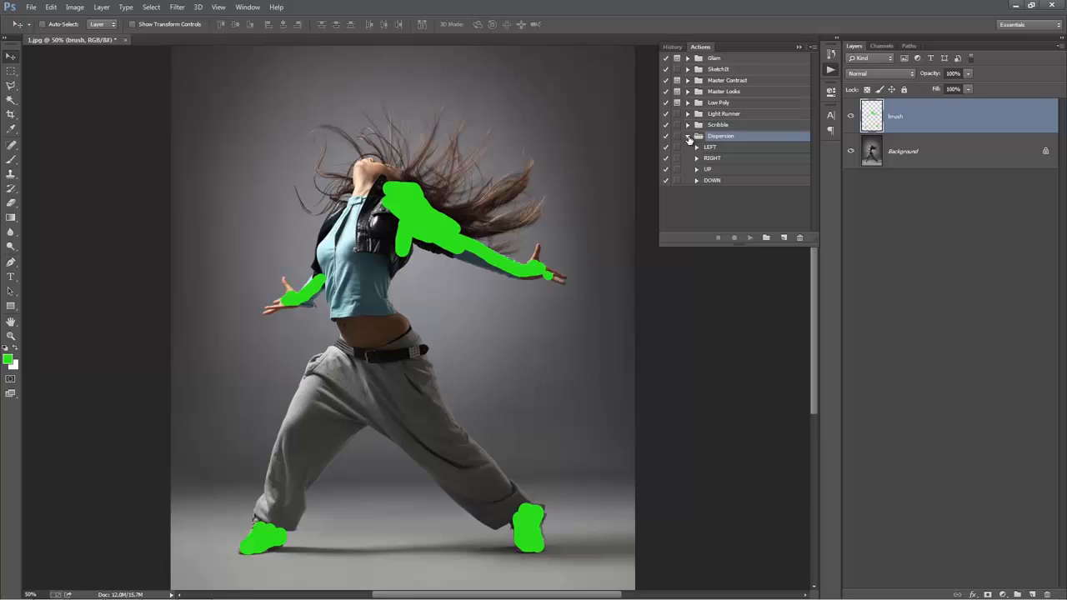
{"action": "left_click", "coordinate": [723, 170]}
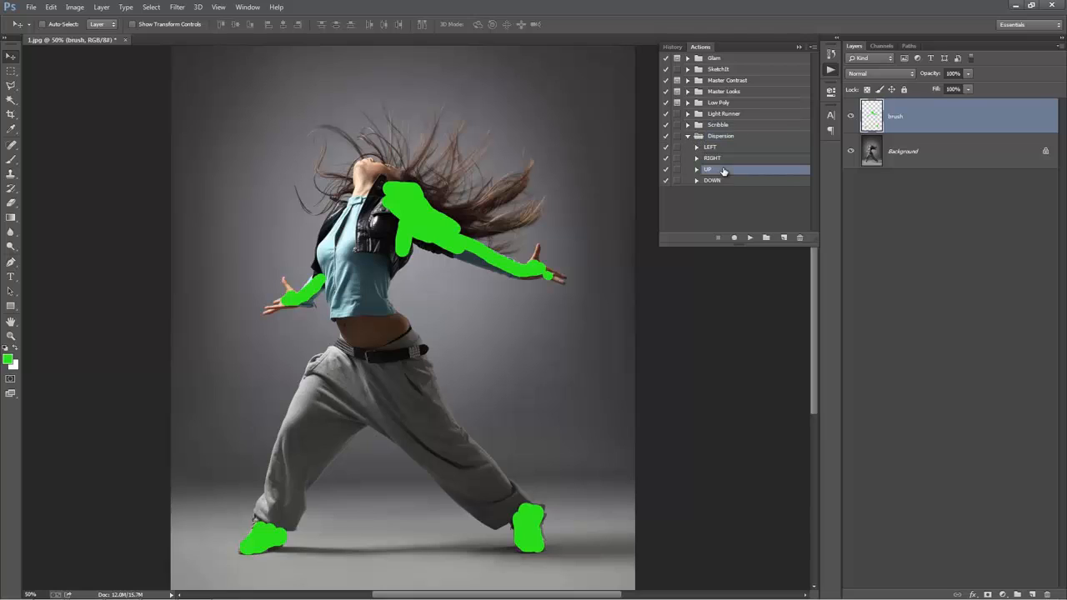
{"action": "left_click", "coordinate": [750, 238]}
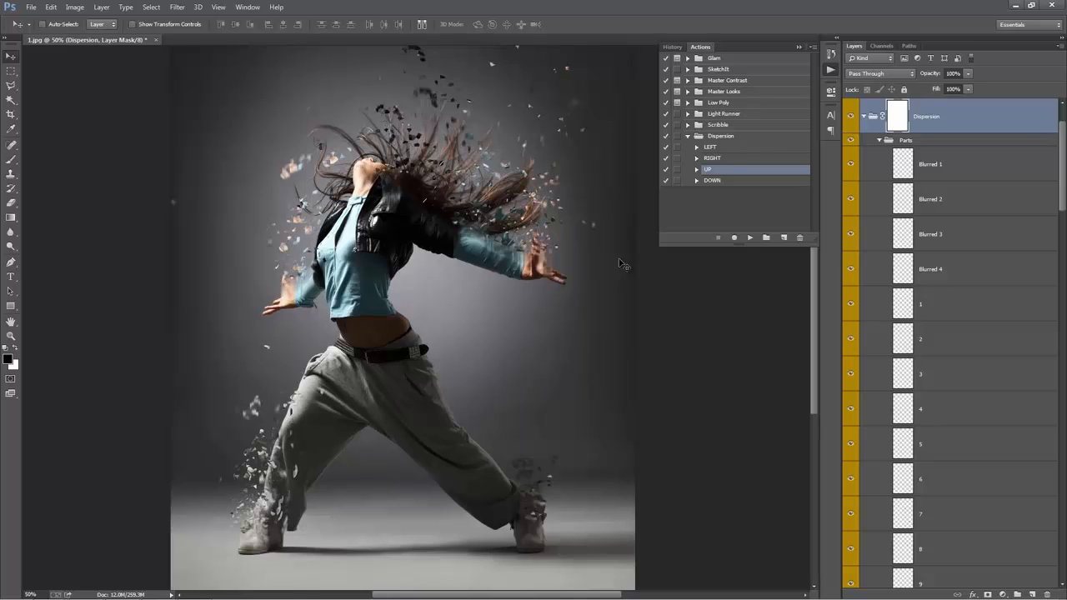
Inspect the dispersion effect, hide the action list, and collapse the Dispersion layer group with its subgroups
{"action": "scroll", "coordinate": [619, 264], "scroll_direction": "down", "scroll_amount": 3}
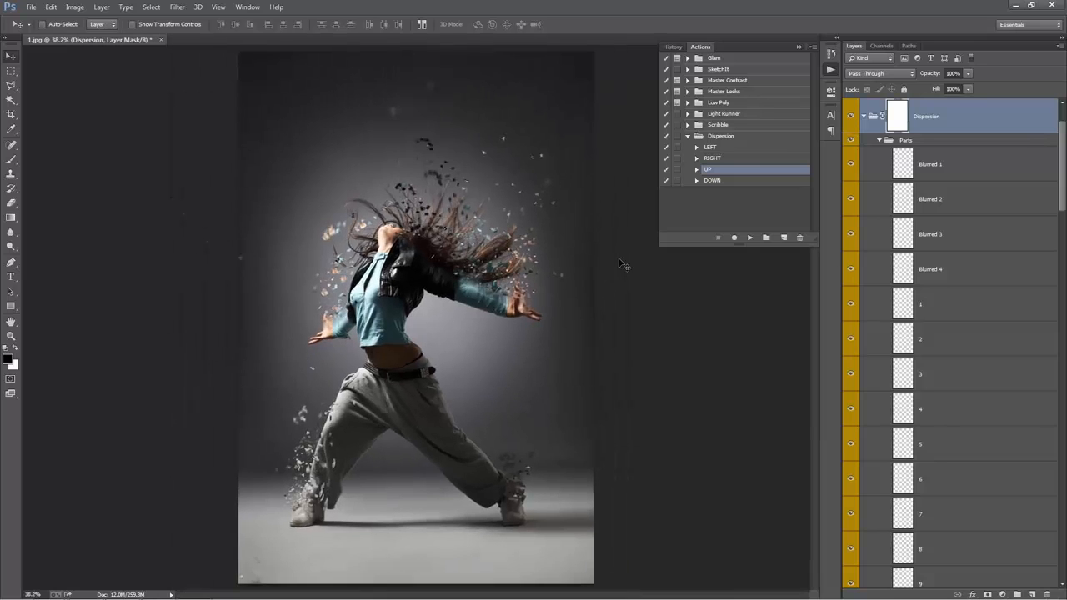
{"action": "key", "text": "ctrl+plus"}
{"action": "left_click_drag", "start_coordinate": [550, 289], "coordinate": [547, 256]}
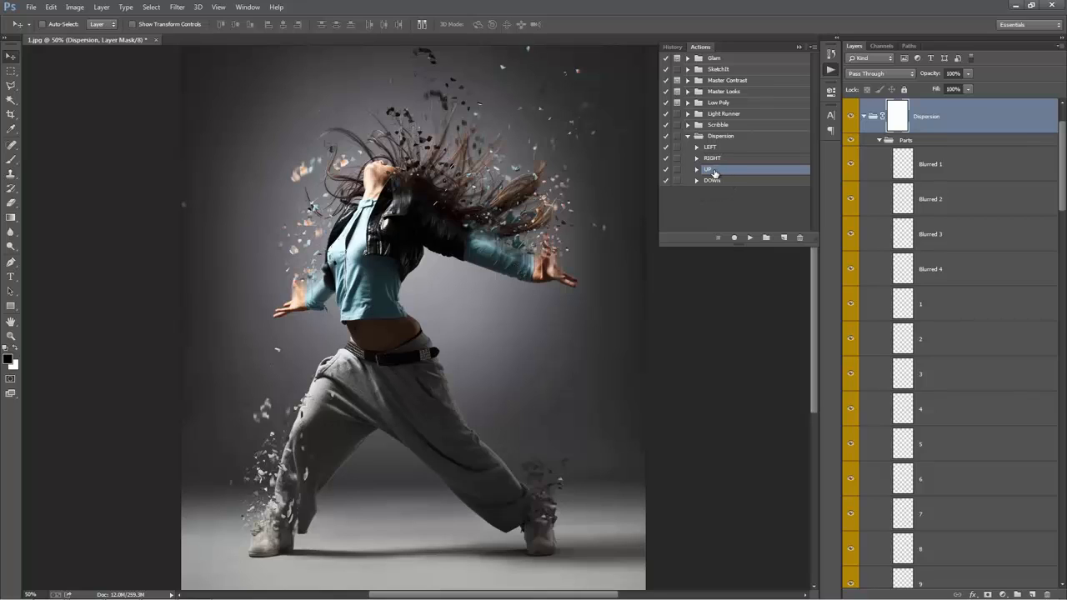
{"action": "left_click", "coordinate": [798, 46]}
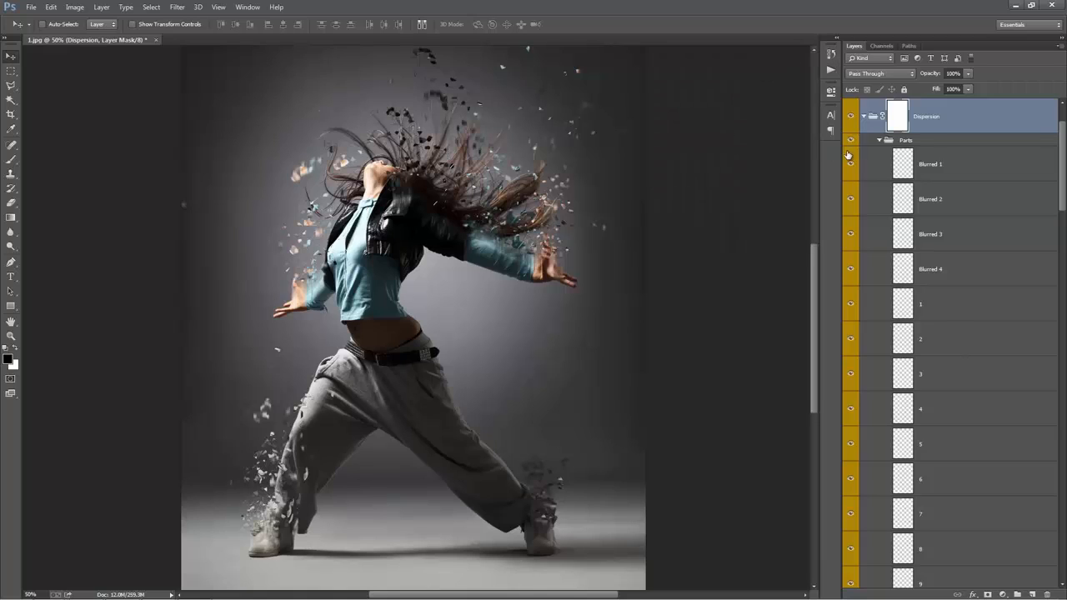
{"action": "left_click", "coordinate": [880, 141]}
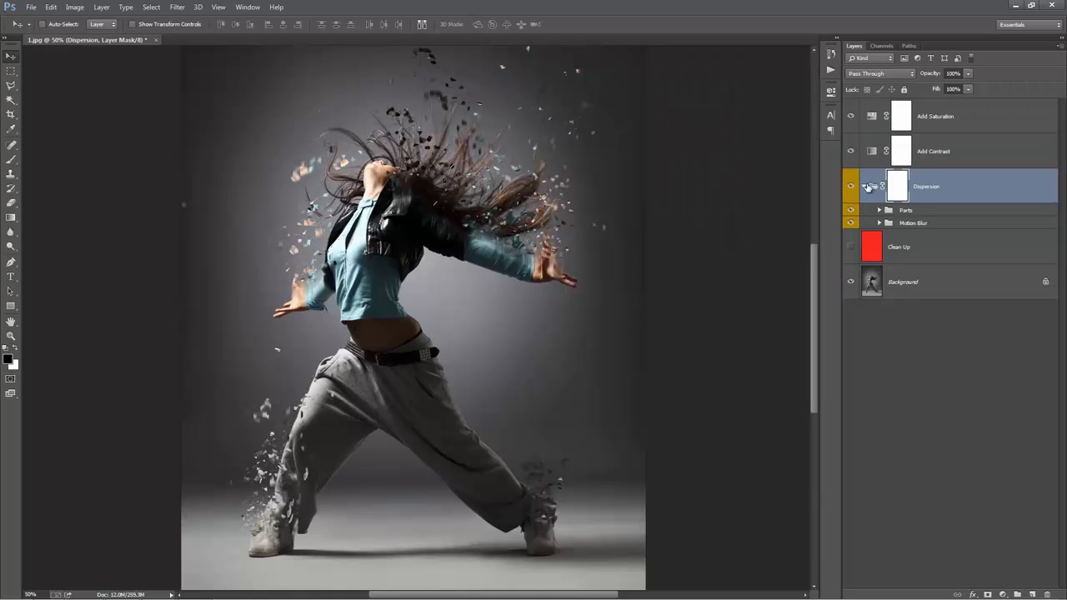
{"action": "left_click", "coordinate": [864, 186]}
Select the Add Saturation and Add Contrast layers and switch their visibility off and on to compare the effect
{"action": "left_click", "coordinate": [940, 125]}
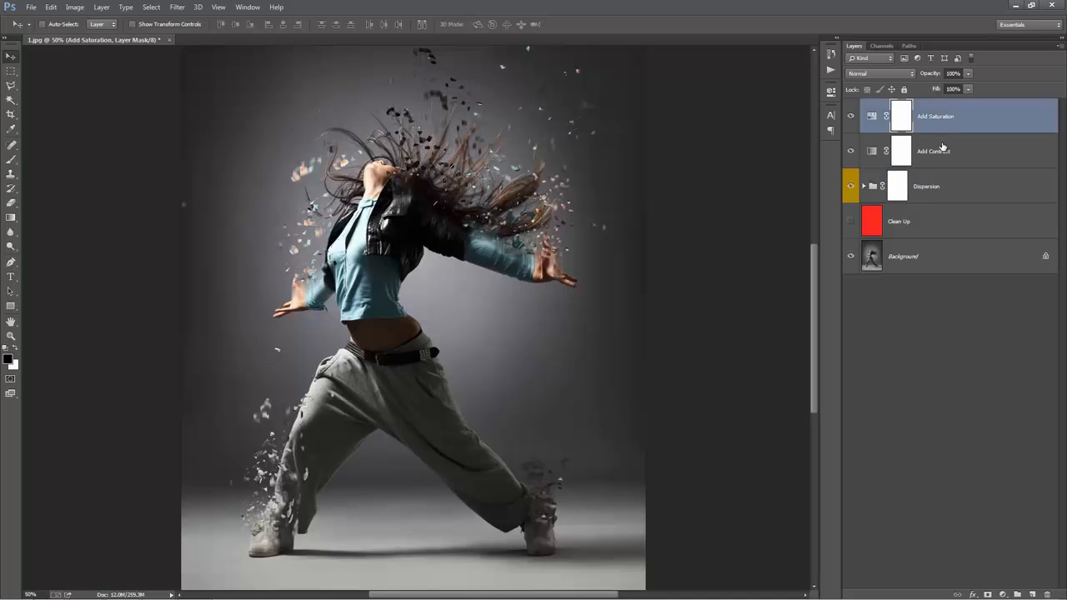
{"action": "left_click", "coordinate": [941, 148], "text": "shift"}
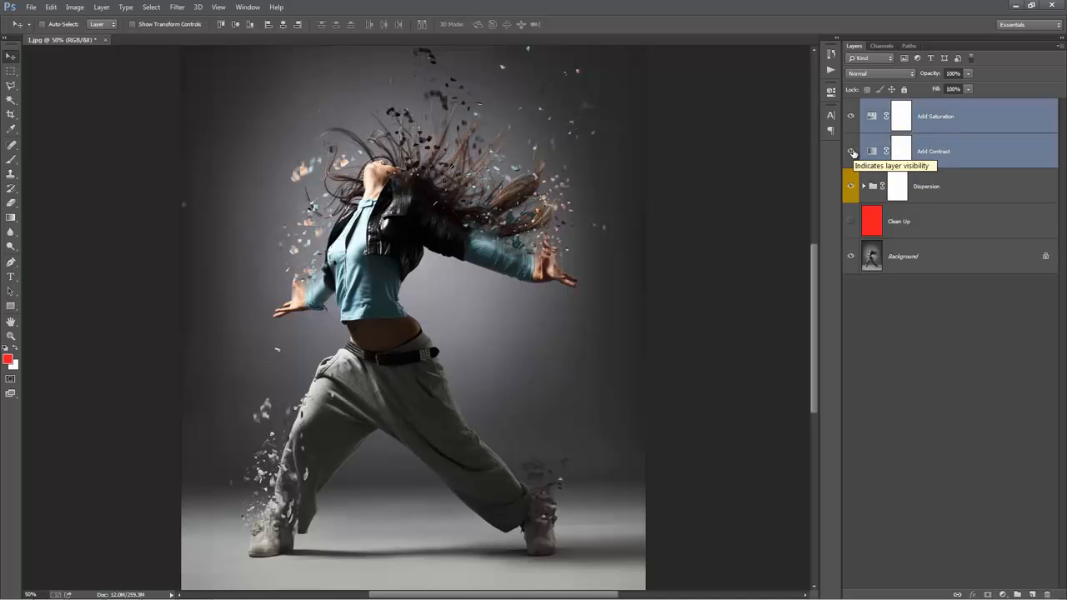
{"action": "left_click", "coordinate": [851, 150]}
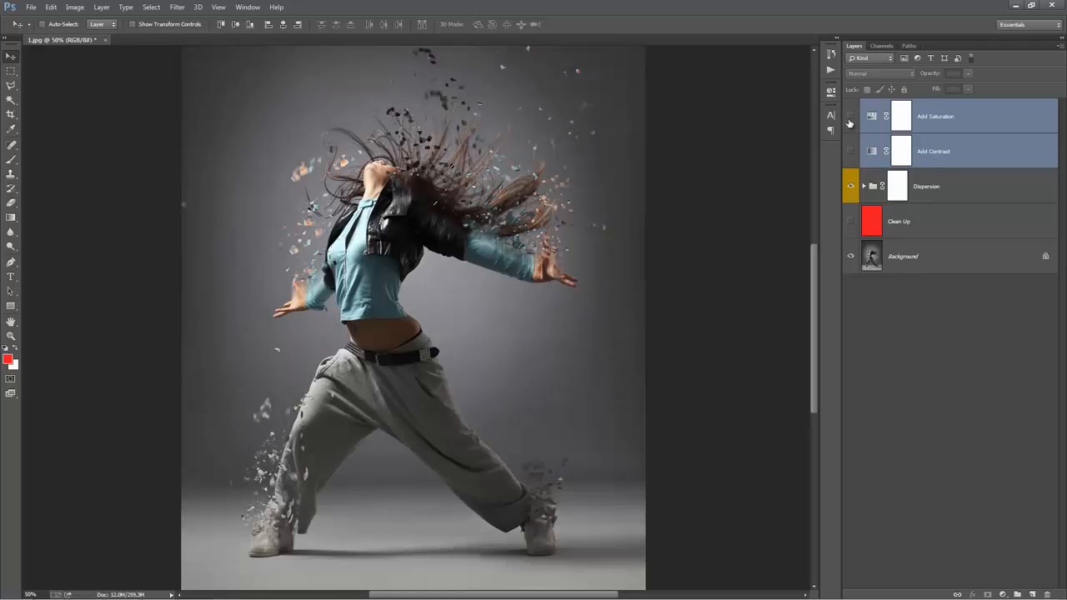
{"action": "left_click", "coordinate": [851, 149]}
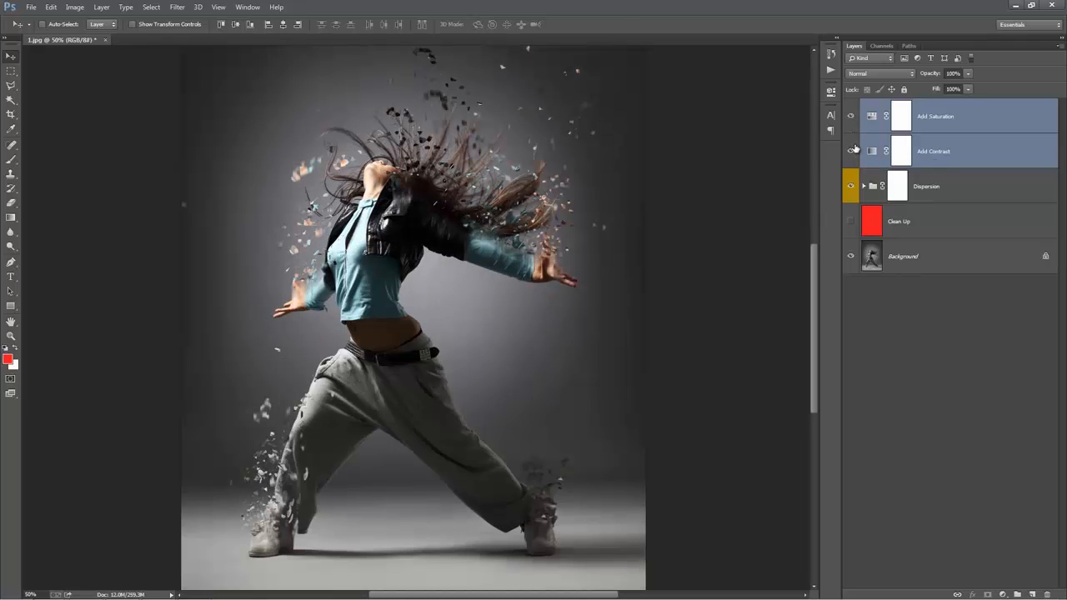
Select the Dispersion layer group and switch its visibility off and on to compare the effect with the original photo
{"action": "left_click", "coordinate": [971, 183]}
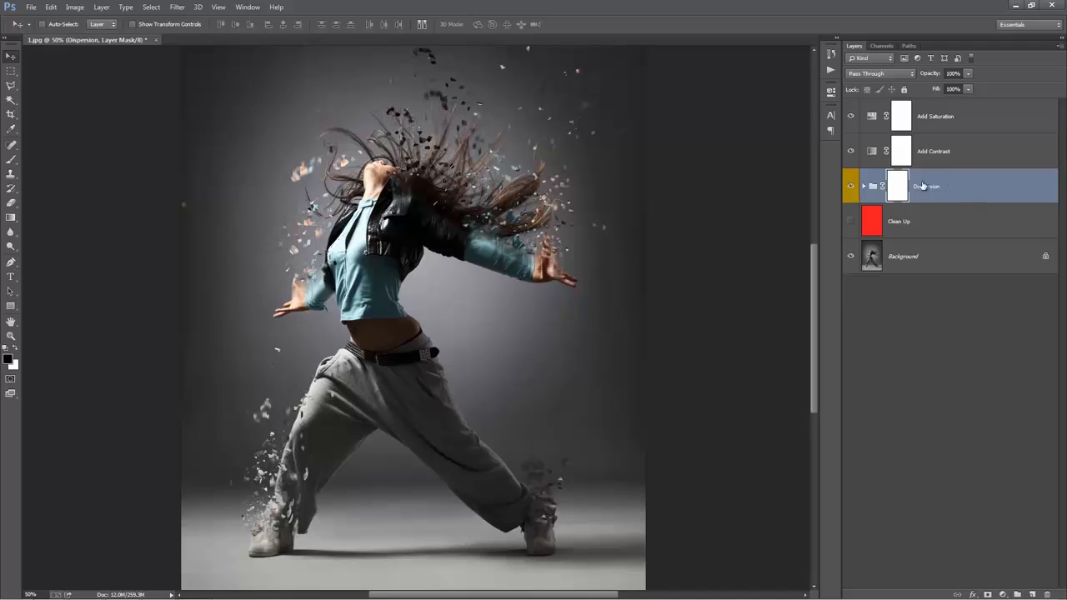
{"action": "left_click", "coordinate": [851, 186]}
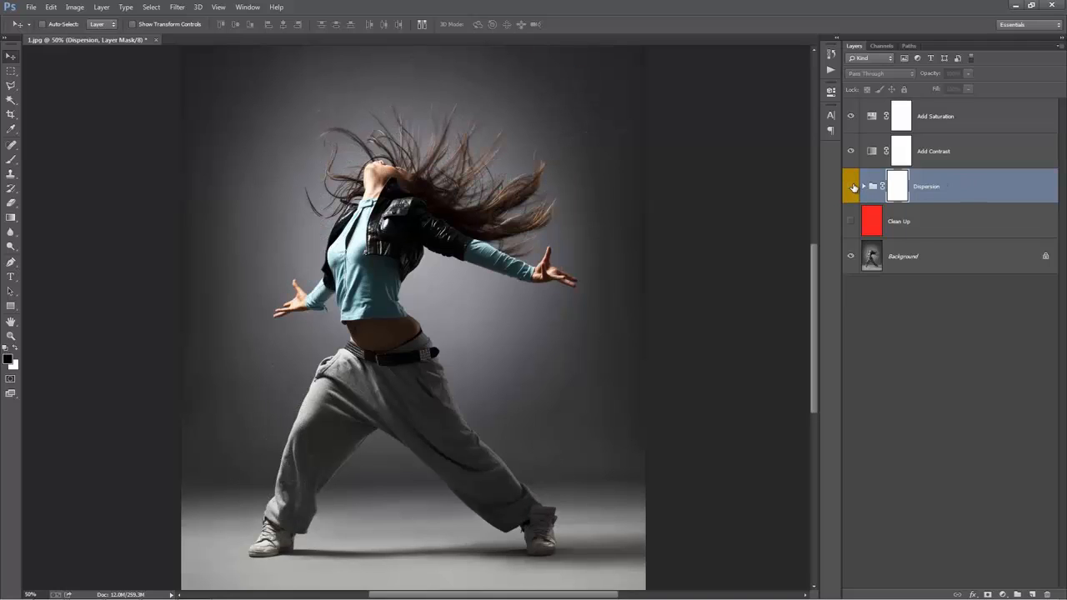
{"action": "left_click", "coordinate": [851, 185]}
{"action": "left_click", "coordinate": [851, 185]}
{"action": "left_click", "coordinate": [850, 185]}
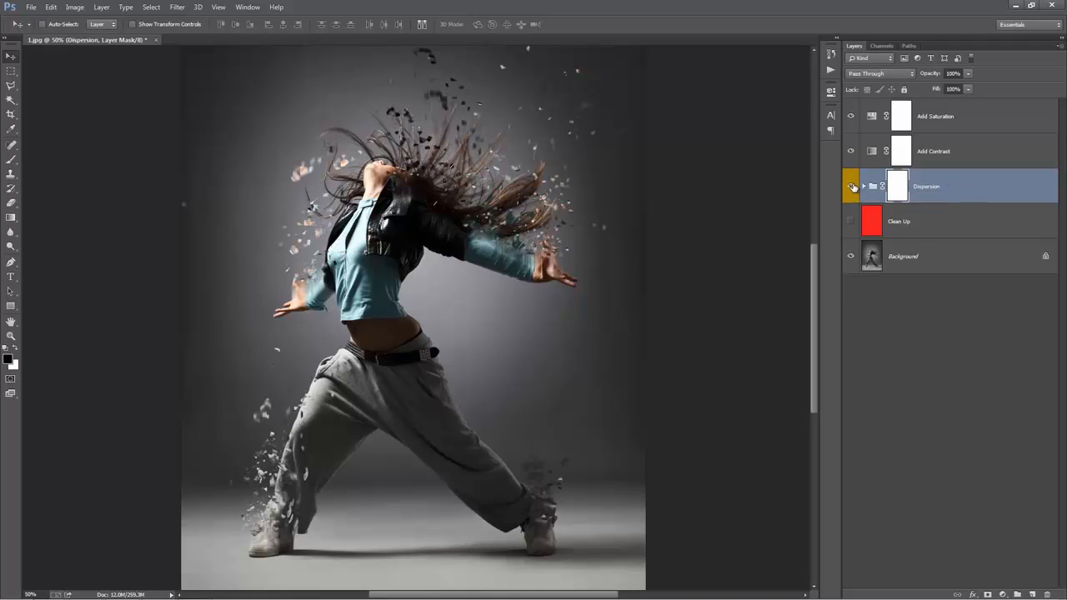
{"action": "left_click", "coordinate": [850, 186]}
{"action": "left_click", "coordinate": [851, 186]}
Expand the Dispersion group, compare the image with and without the Parts subgroup, and leave Parts hidden
{"action": "left_click", "coordinate": [863, 187]}
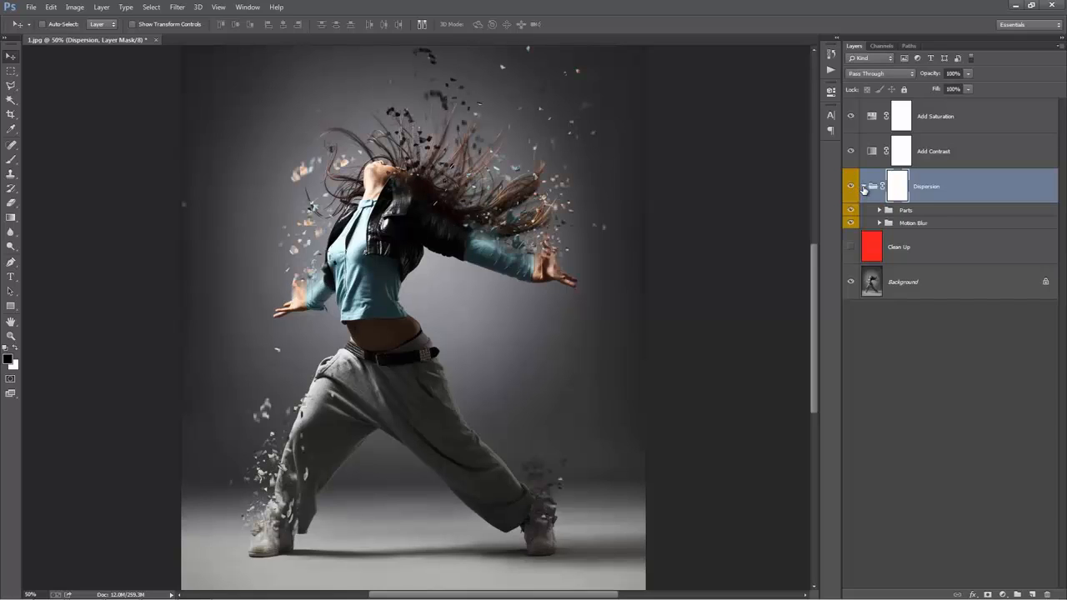
{"action": "left_click", "coordinate": [924, 212]}
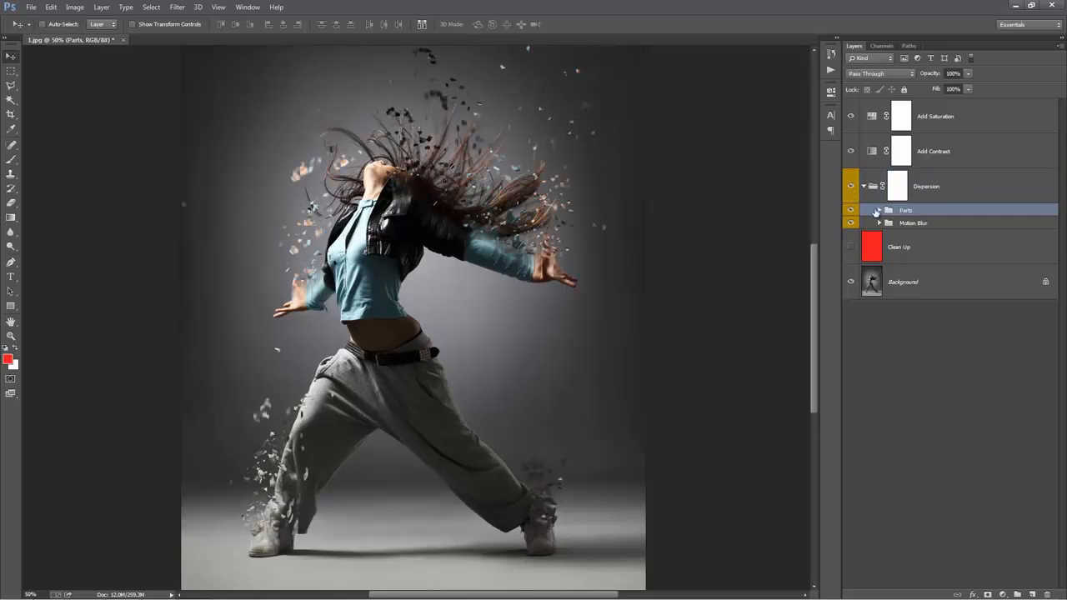
{"action": "left_click", "coordinate": [851, 210]}
{"action": "left_click", "coordinate": [851, 210]}
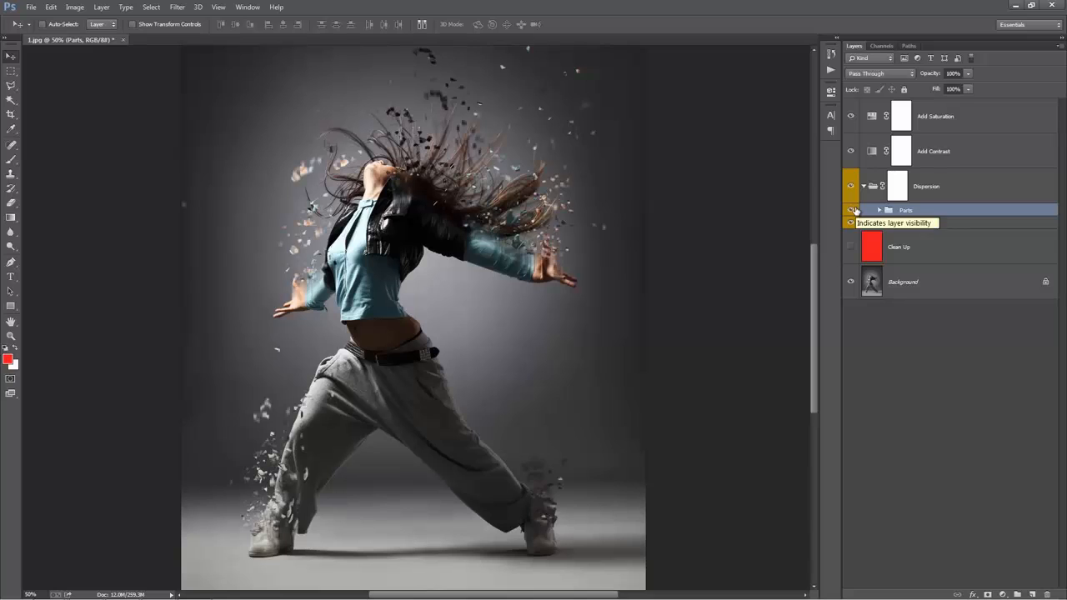
{"action": "left_click", "coordinate": [851, 210]}
{"action": "left_click", "coordinate": [851, 210]}
{"action": "left_click", "coordinate": [851, 210]}
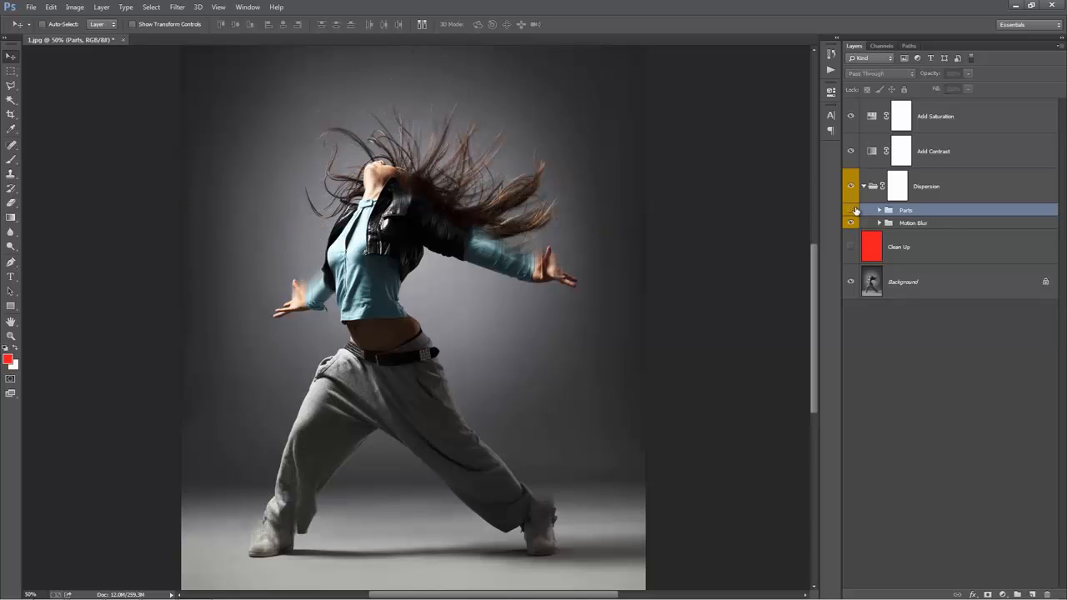
{"action": "left_click", "coordinate": [851, 210]}
{"action": "left_click", "coordinate": [851, 210]}
{"action": "left_click", "coordinate": [851, 210]}
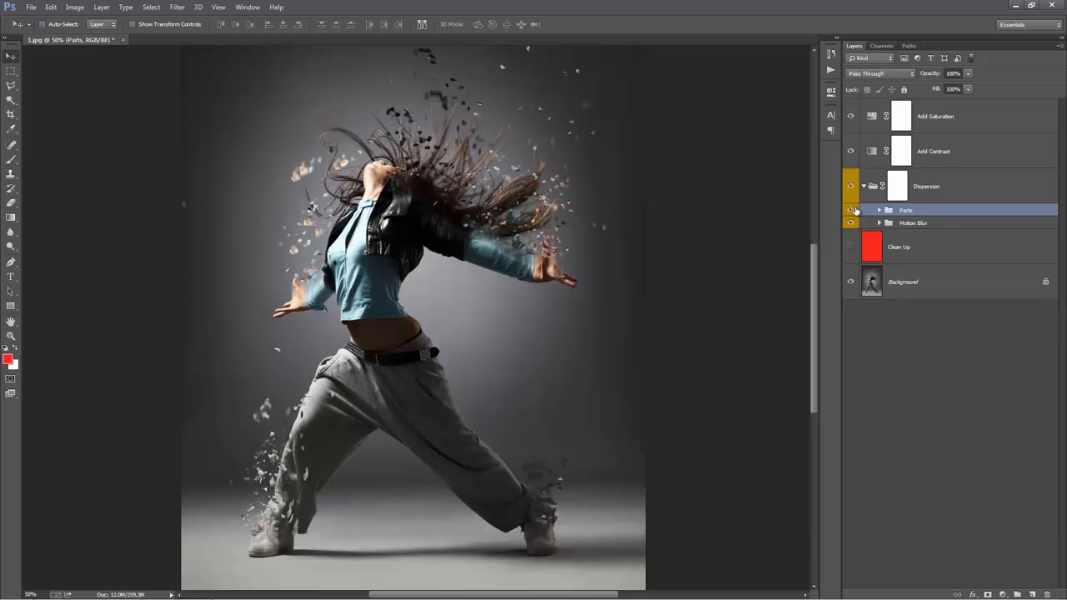
{"action": "left_click", "coordinate": [851, 210]}
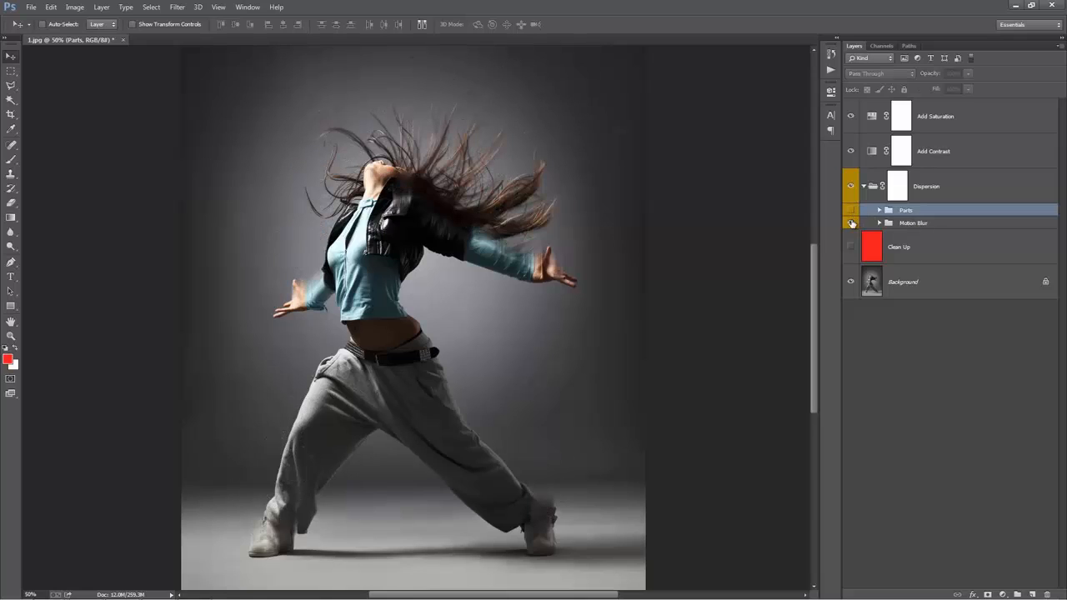
Switch the Motion Blur subgroup's visibility off and on to see its contribution alone, leaving it visible
{"action": "left_click", "coordinate": [851, 224]}
{"action": "left_click", "coordinate": [851, 223]}
{"action": "left_click", "coordinate": [851, 224]}
{"action": "left_click", "coordinate": [851, 224]}
{"action": "left_click", "coordinate": [851, 224]}
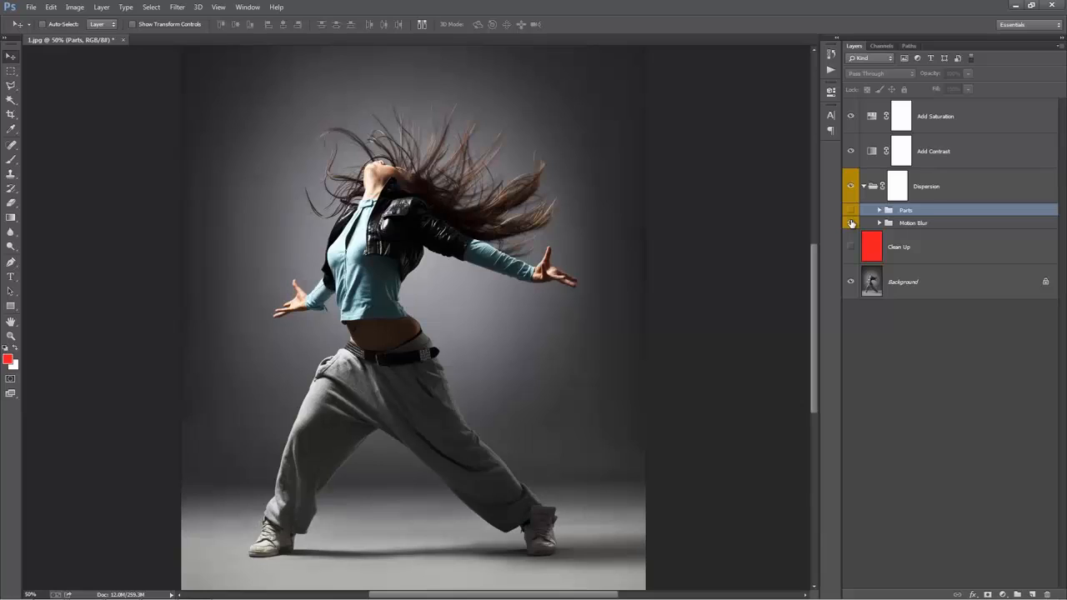
{"action": "left_click", "coordinate": [851, 223]}
Expand the Motion Blur subgroup and go through its three blur layers, ending with Motion Blur 1 selected
{"action": "left_click", "coordinate": [916, 227]}
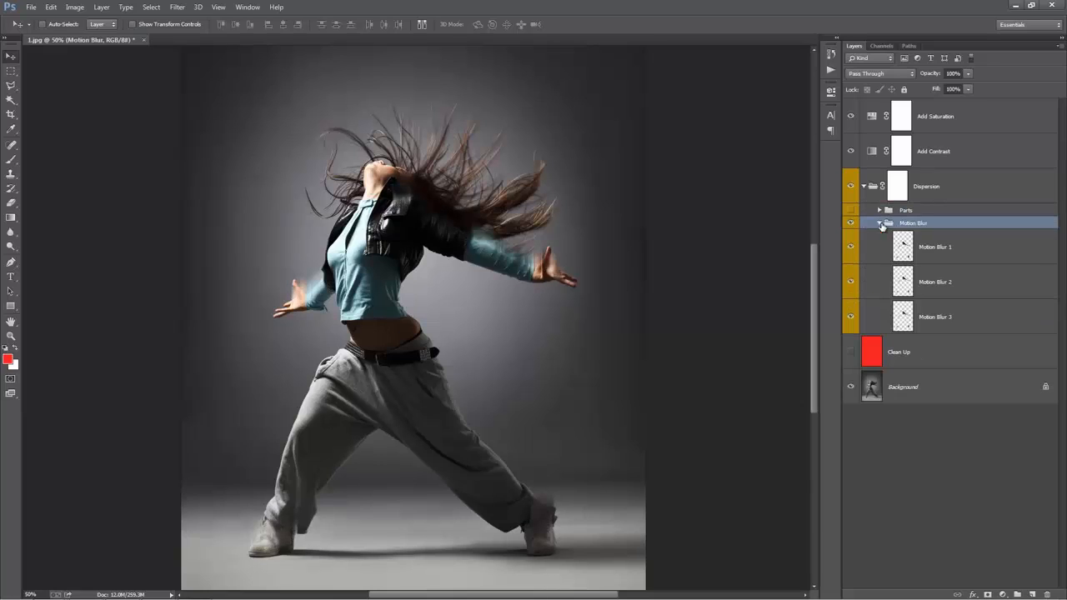
{"action": "left_click", "coordinate": [879, 223]}
{"action": "left_click", "coordinate": [947, 248]}
{"action": "left_click", "coordinate": [967, 283]}
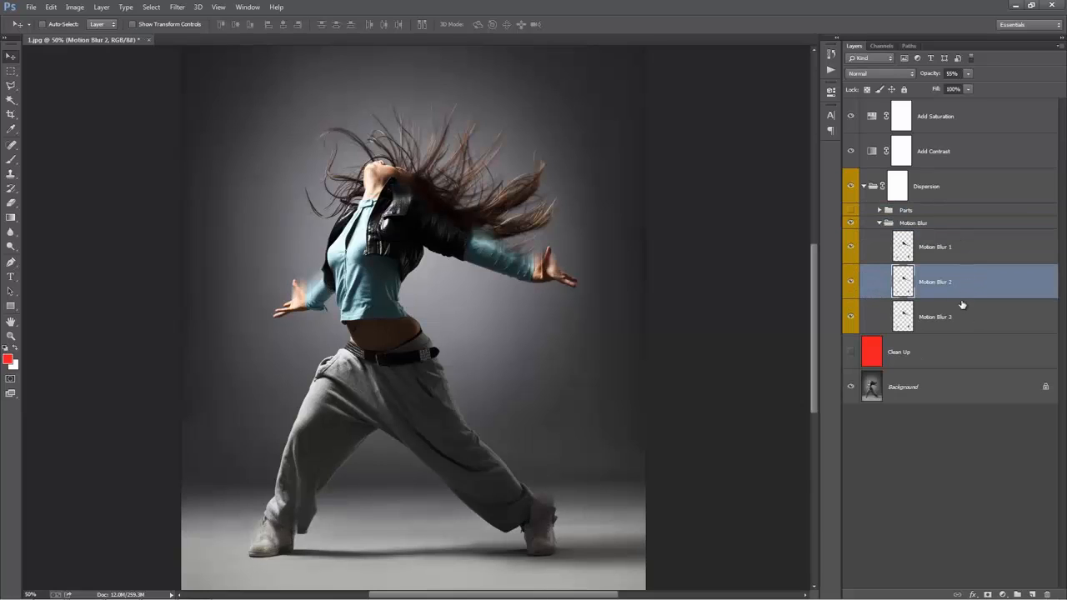
{"action": "left_click", "coordinate": [963, 306]}
{"action": "left_click", "coordinate": [954, 259]}
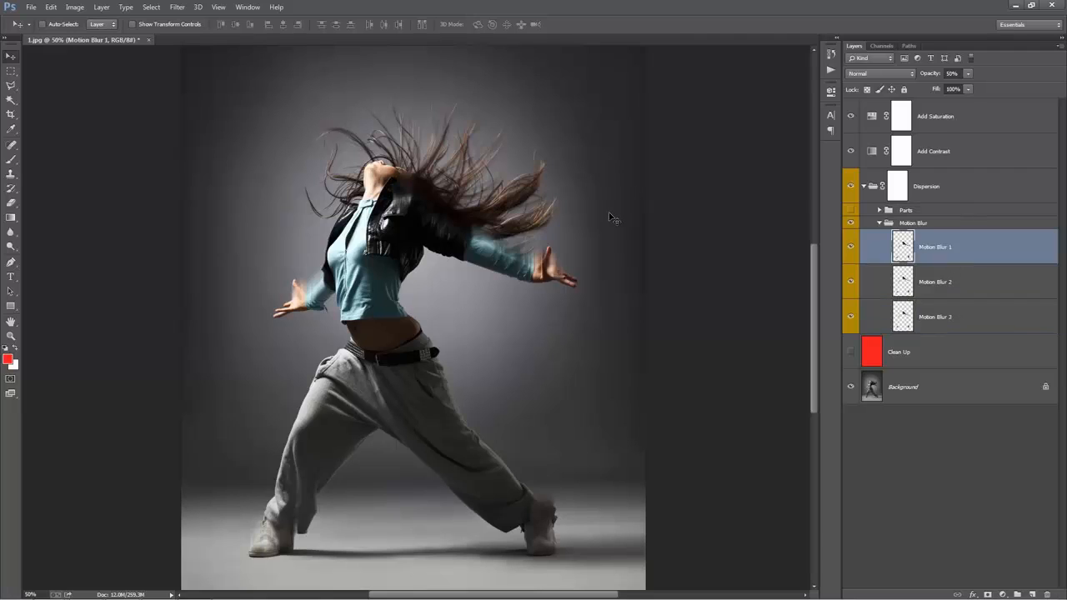
Try the Motion Blur 1 layer at 100% opacity and undo the change
{"action": "left_click_drag", "start_coordinate": [610, 217], "coordinate": [609, 195]}
{"action": "left_click_drag", "start_coordinate": [924, 77], "coordinate": [1065, 80]}
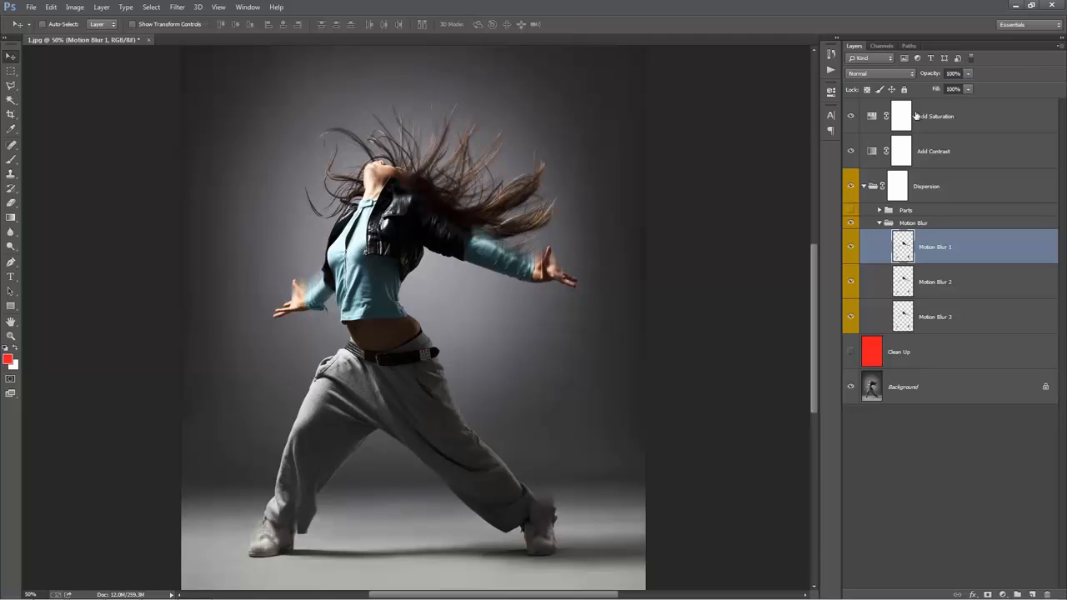
{"action": "key", "text": "ctrl+z"}
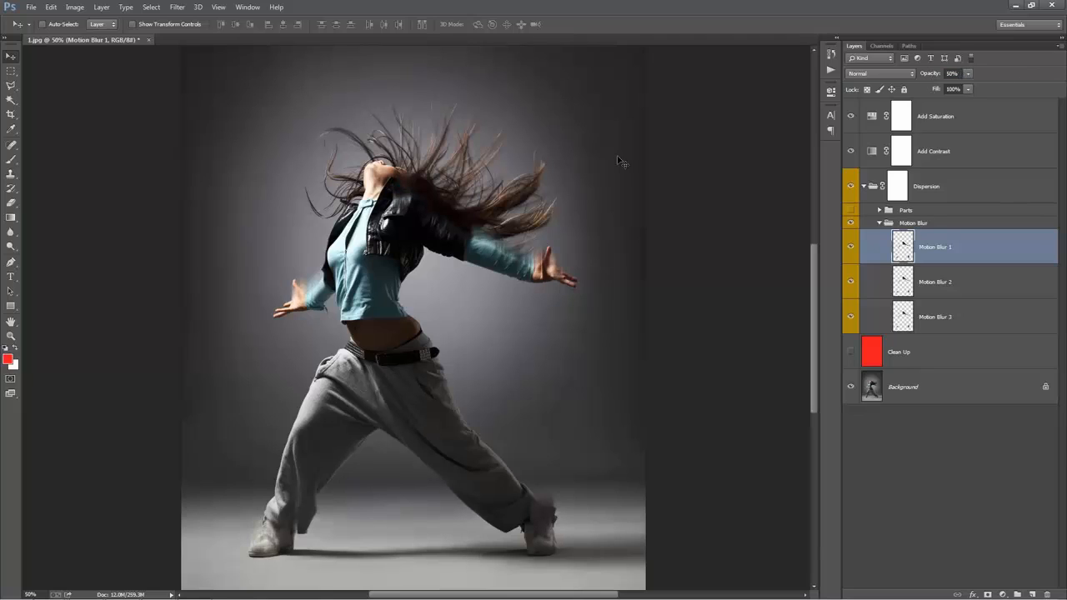
Collapse the Motion Blur subgroup, then make the Parts subgroup visible again and expand it
{"action": "left_click", "coordinate": [880, 223]}
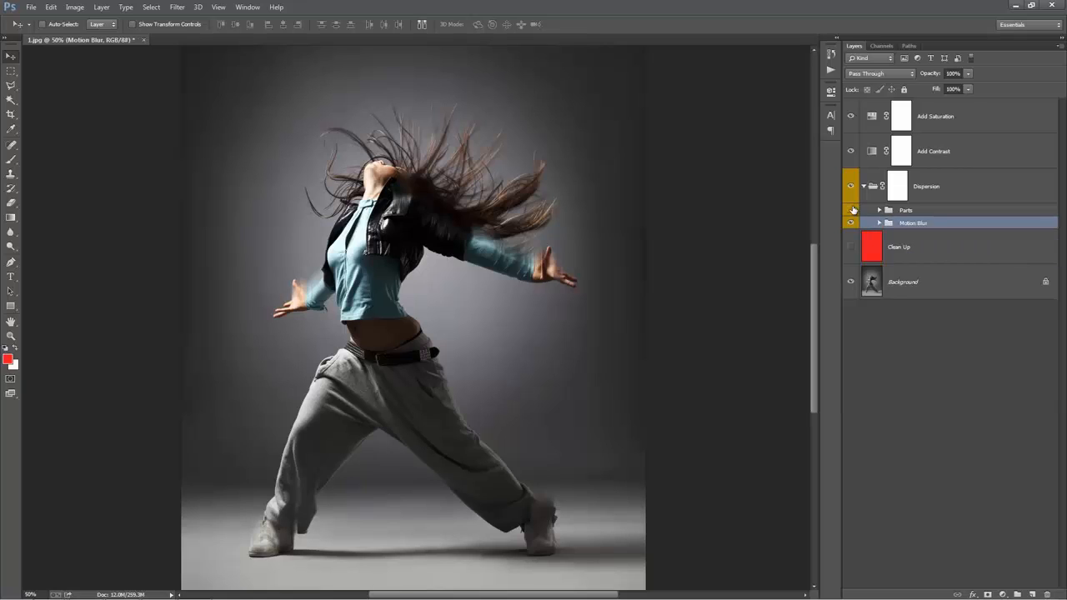
{"action": "left_click", "coordinate": [850, 210]}
{"action": "left_click", "coordinate": [914, 214]}
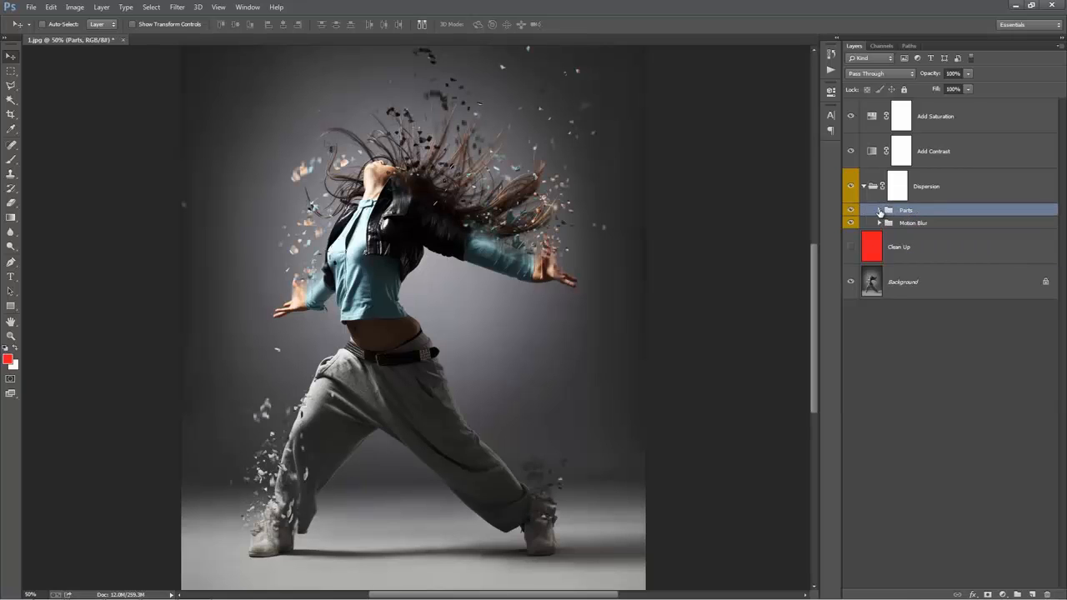
{"action": "left_click", "coordinate": [879, 210]}
Select layers 1 through 7 in the Parts subgroup and move their particles slightly upward, undoing a first trial move
{"action": "mouse_move", "coordinate": [1062, 160]}
{"action": "left_mouse_down"}
{"action": "mouse_move", "coordinate": [1063, 452]}
{"action": "mouse_move", "coordinate": [1063, 179]}
{"action": "left_mouse_up"}
{"action": "left_click", "coordinate": [955, 221]}
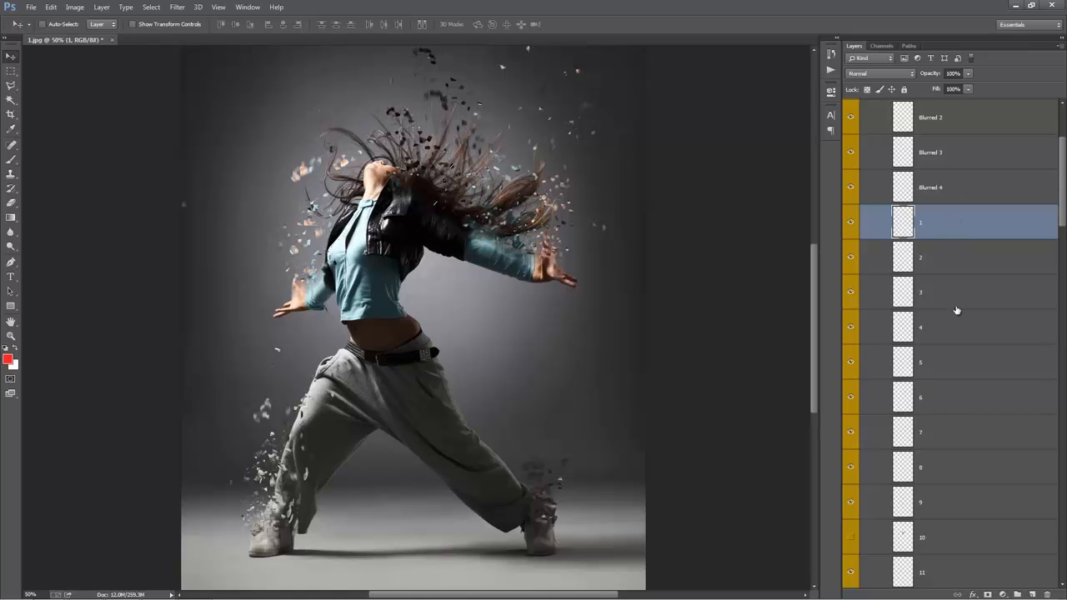
{"action": "left_click", "coordinate": [960, 429], "text": "shift"}
{"action": "left_click_drag", "start_coordinate": [532, 250], "coordinate": [590, 198]}
{"action": "key", "text": "ctrl+z"}
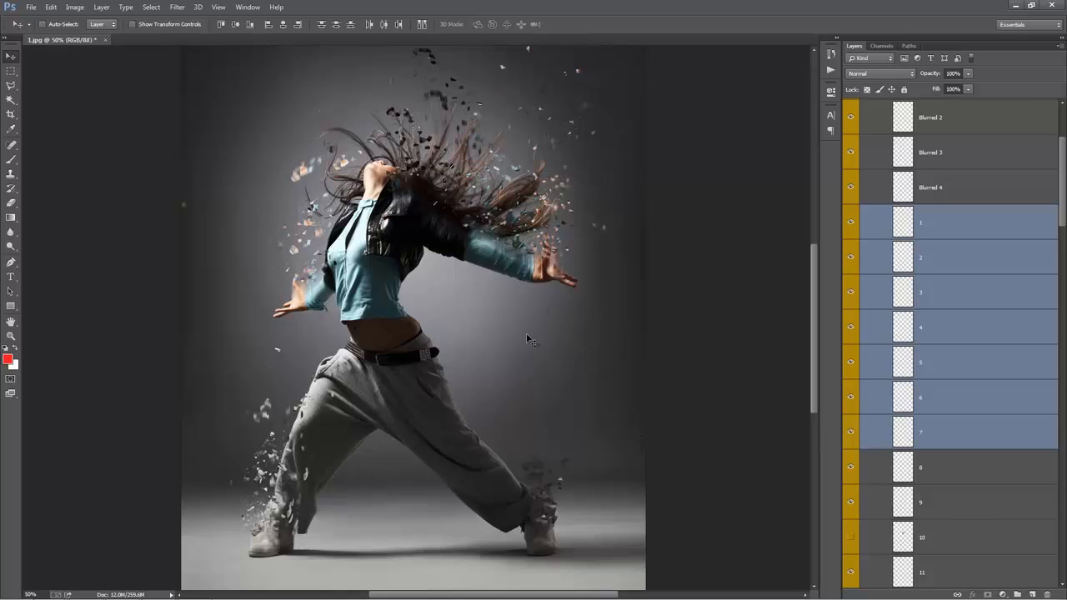
{"action": "left_click_drag", "start_coordinate": [526, 331], "coordinate": [524, 285]}
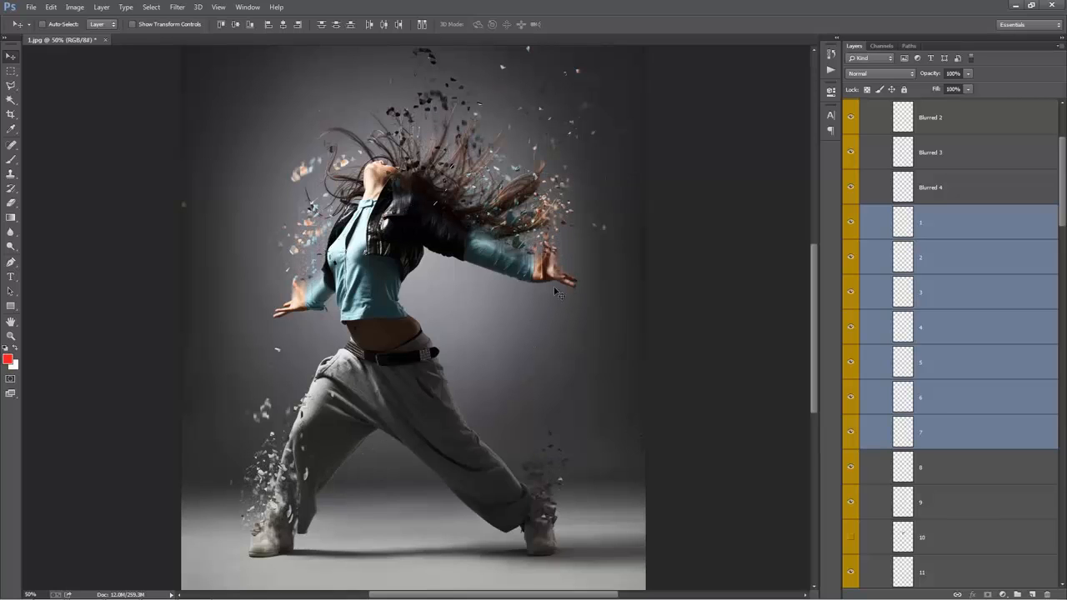
Reposition the particles of layers 1, 2, 3 and 4 one layer at a time, shifting them slightly upward
{"action": "left_click", "coordinate": [926, 216]}
{"action": "left_click_drag", "start_coordinate": [587, 268], "coordinate": [580, 210]}
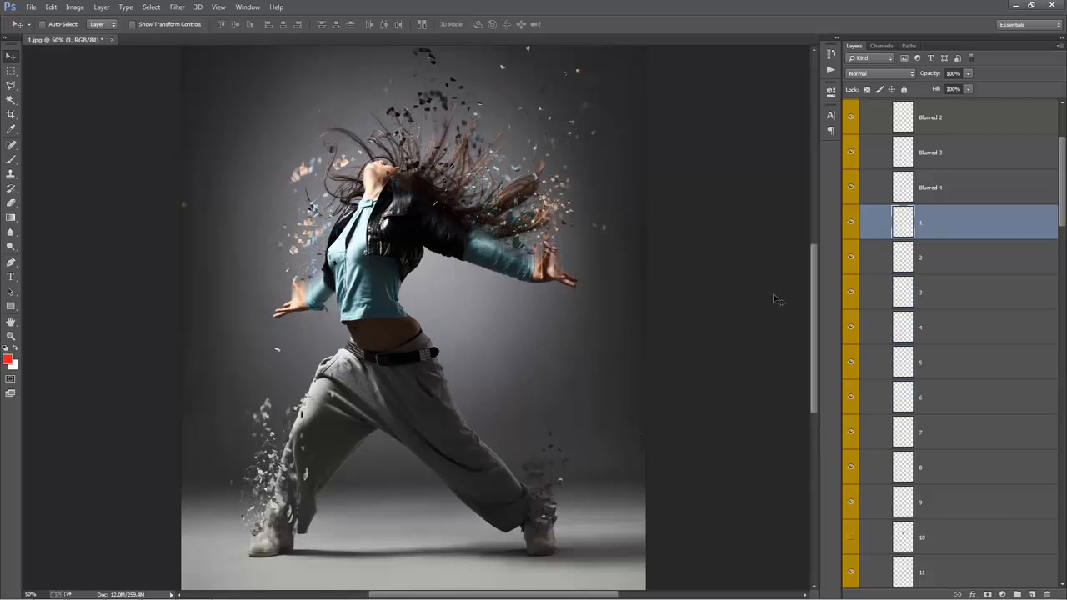
{"action": "left_click", "coordinate": [952, 269]}
{"action": "left_click_drag", "start_coordinate": [575, 320], "coordinate": [571, 265]}
{"action": "left_click", "coordinate": [947, 301]}
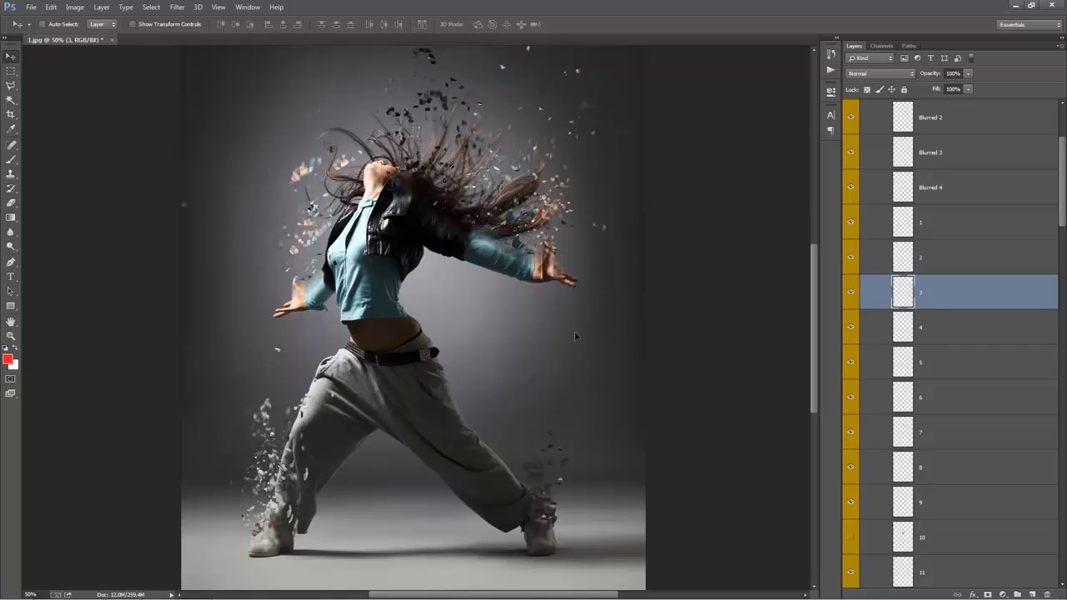
{"action": "left_click_drag", "start_coordinate": [574, 330], "coordinate": [587, 261]}
{"action": "left_click", "coordinate": [957, 325]}
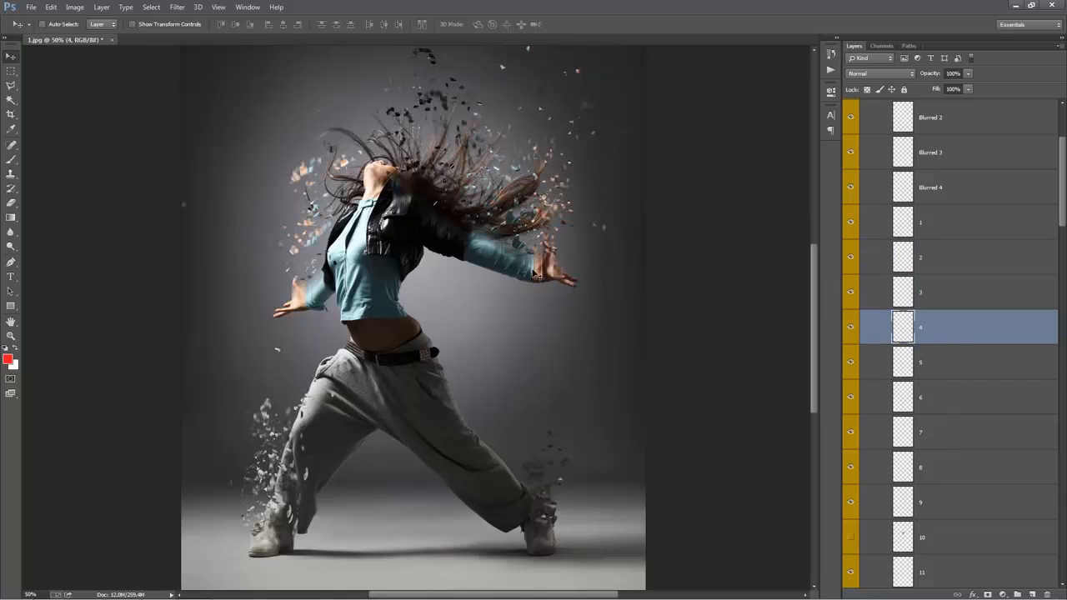
{"action": "left_click_drag", "start_coordinate": [533, 290], "coordinate": [540, 271]}
Select the Blurred 1 to Blurred 4 layers and examine their out-of-focus particles across the photo
{"action": "scroll", "coordinate": [888, 327], "scroll_direction": "up", "scroll_amount": 3}
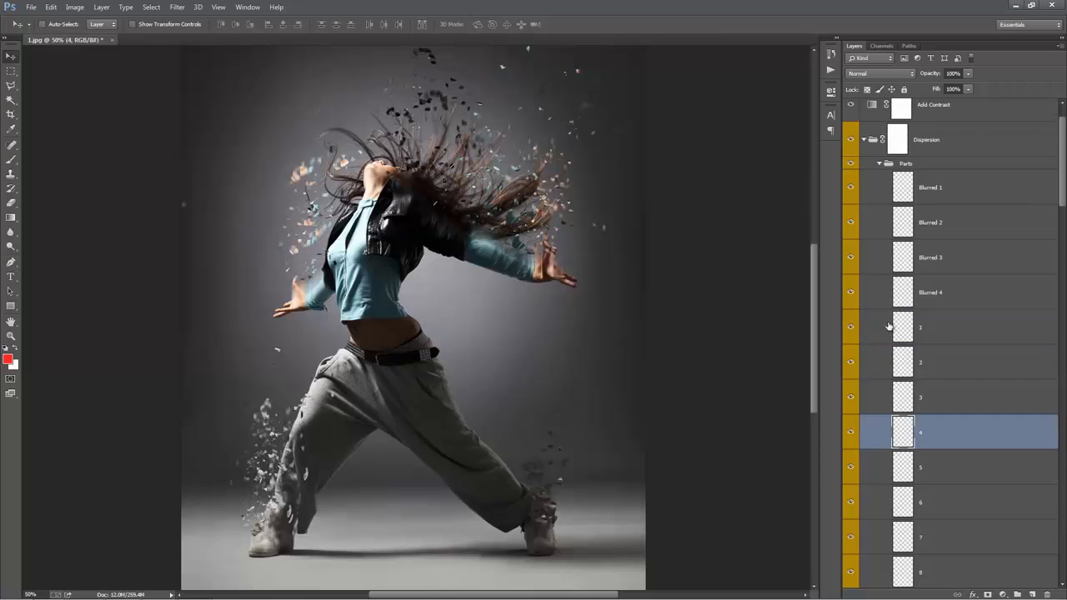
{"action": "left_click", "coordinate": [964, 200]}
{"action": "left_click", "coordinate": [973, 296], "text": "shift"}
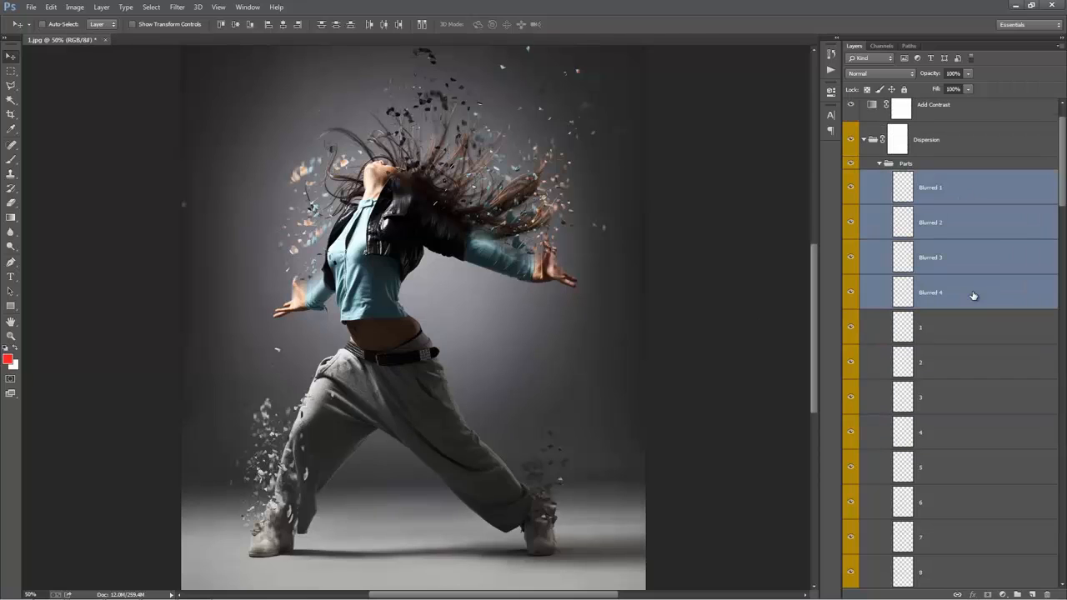
{"action": "scroll", "coordinate": [667, 283], "scroll_direction": "up", "scroll_amount": 2}
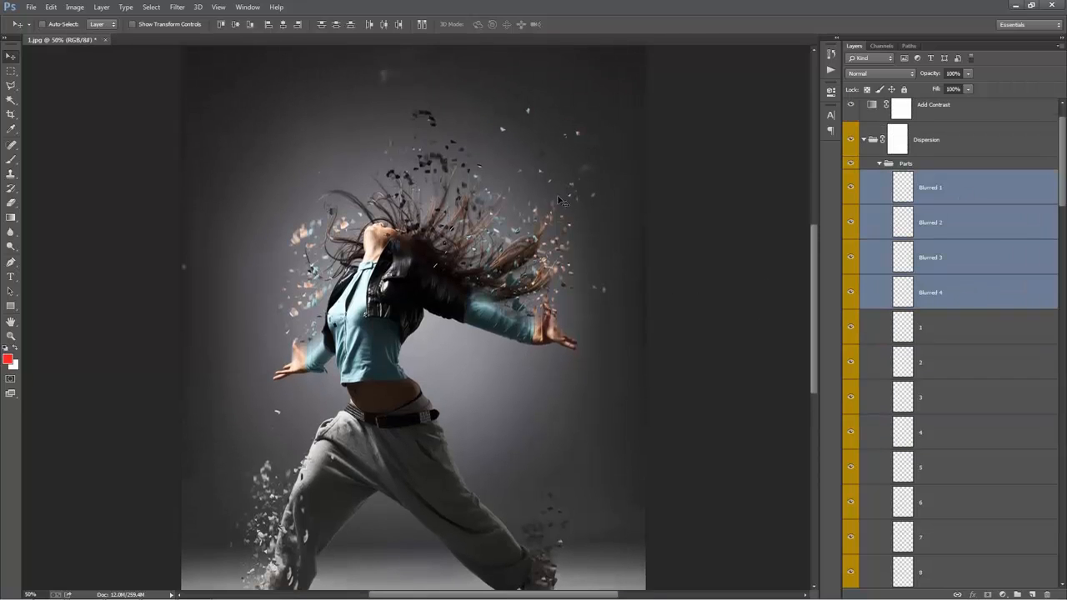
{"action": "scroll", "coordinate": [541, 184], "scroll_direction": "up", "scroll_amount": 3}
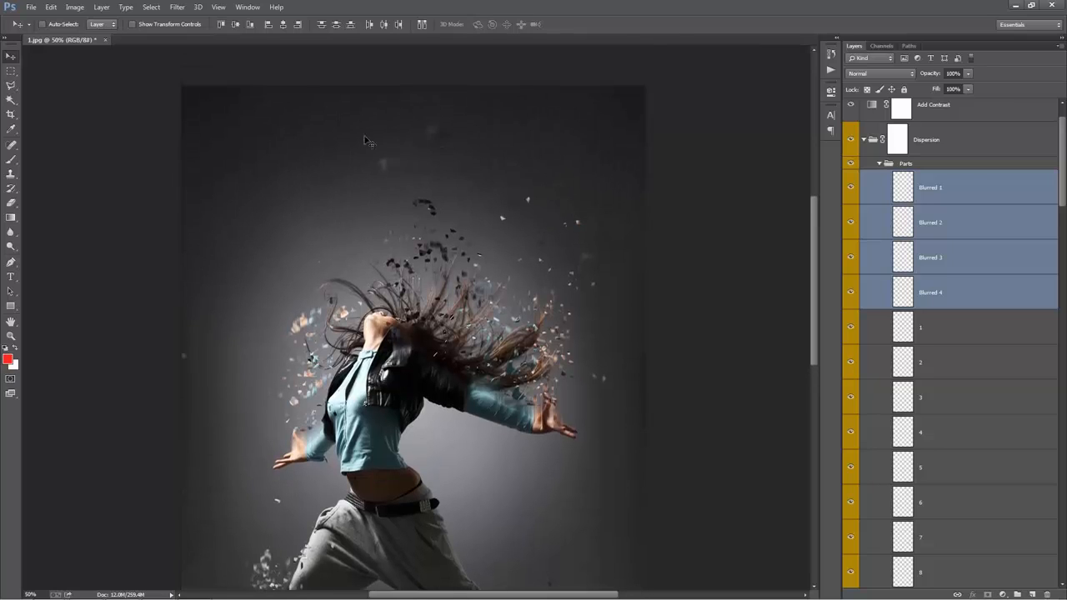
{"action": "scroll", "coordinate": [605, 275], "scroll_direction": "down", "scroll_amount": 3}
{"action": "scroll", "coordinate": [350, 297], "scroll_direction": "down", "scroll_amount": 3}
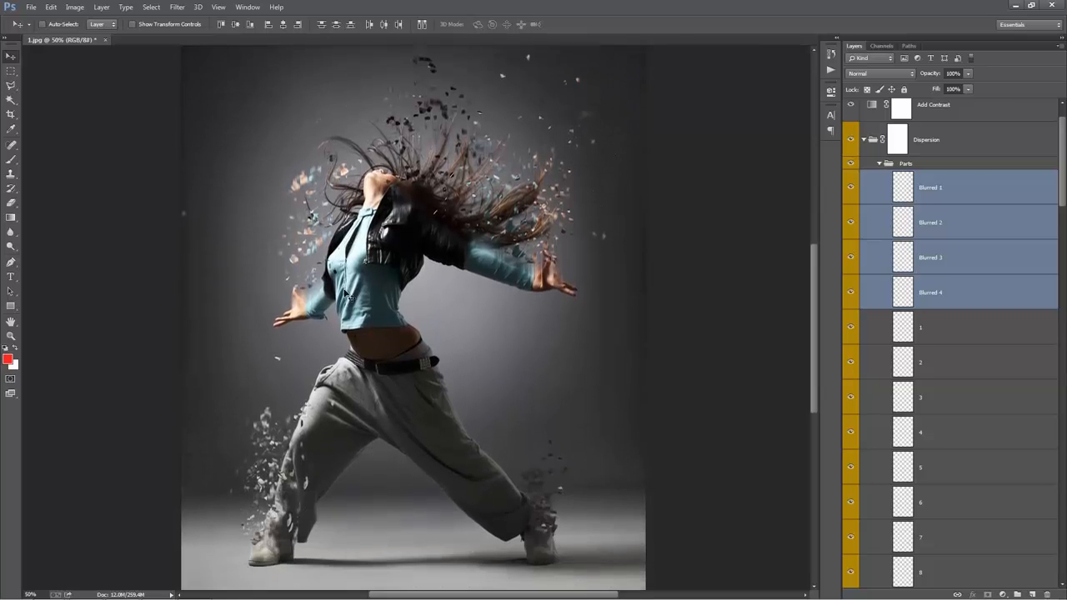
Reposition the Blurred 1 particles, then select Blurred 1 to Blurred 4 together and move them down and left above the dancer's head
{"action": "left_click", "coordinate": [996, 191]}
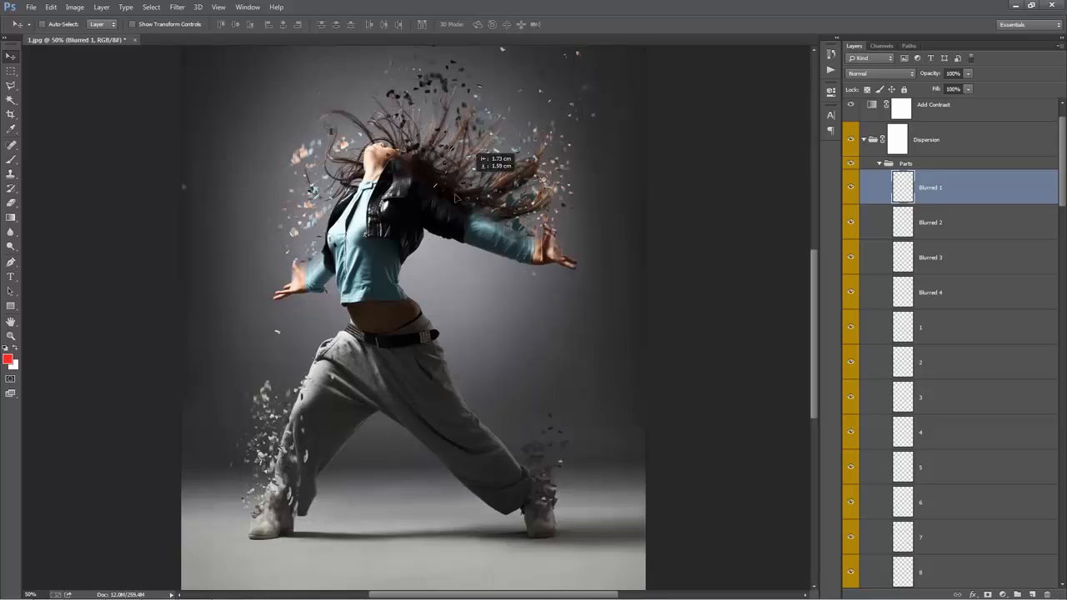
{"action": "left_click", "coordinate": [1000, 283], "text": "shift"}
{"action": "scroll", "coordinate": [583, 216], "scroll_direction": "up", "scroll_amount": 2}
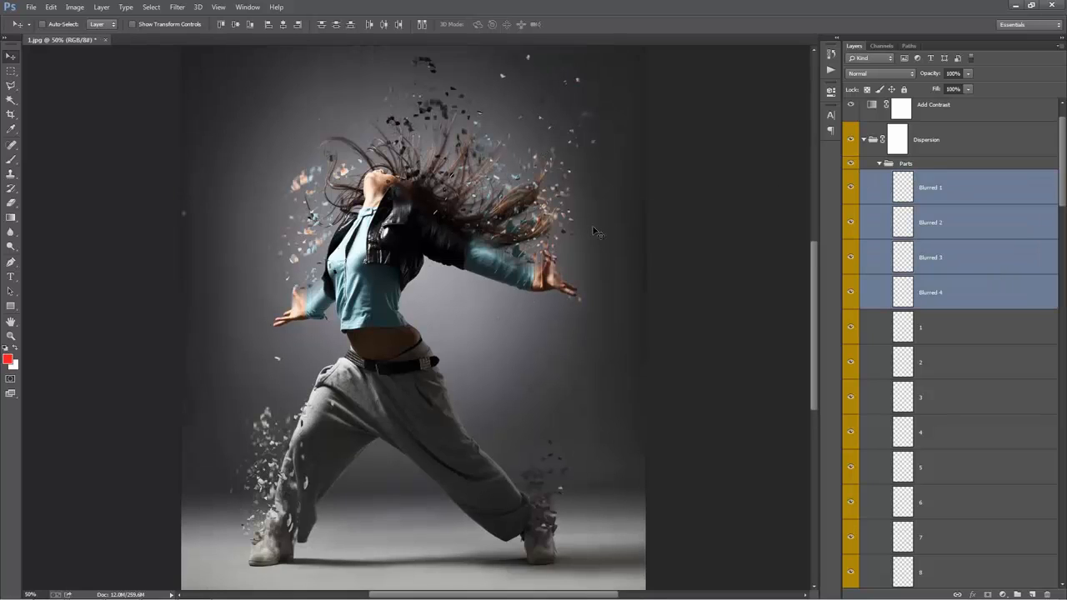
{"action": "left_click_drag", "start_coordinate": [583, 171], "coordinate": [460, 230]}
Look through the numbered particle layers of the Parts subgroup down to layer 62
{"action": "scroll", "coordinate": [1029, 319], "scroll_direction": "down", "scroll_amount": 5}
{"action": "scroll", "coordinate": [1029, 319], "scroll_direction": "down", "scroll_amount": 4}
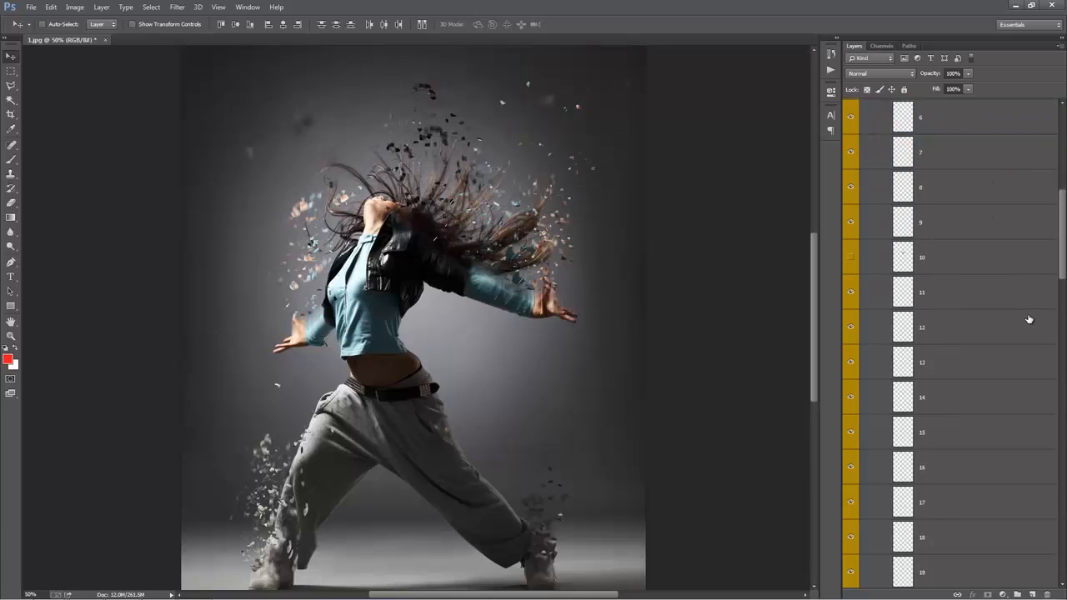
{"action": "scroll", "coordinate": [1029, 319], "scroll_direction": "down", "scroll_amount": 5}
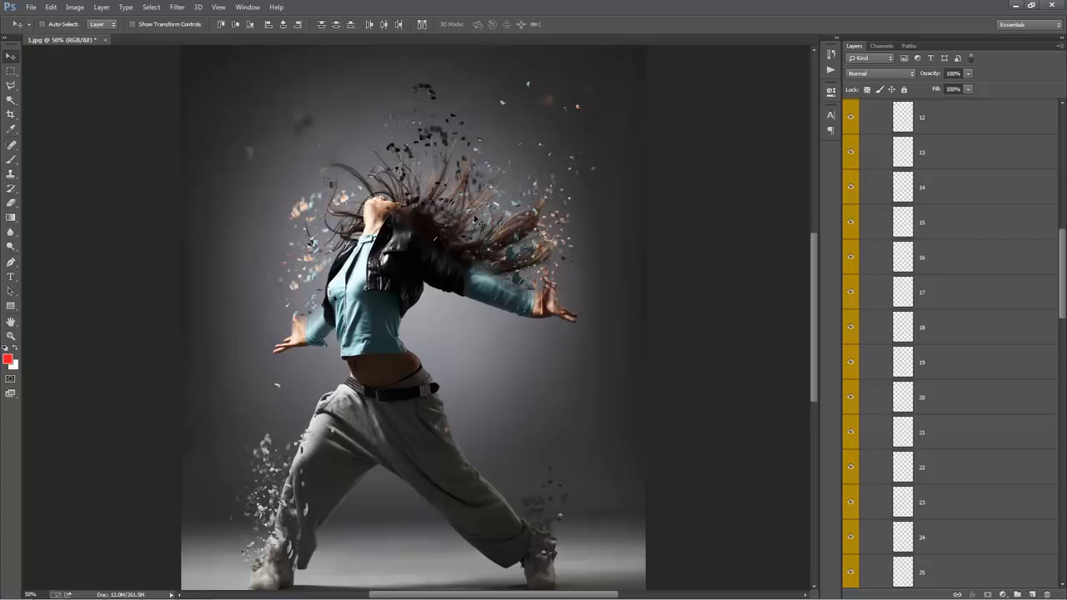
{"action": "scroll", "coordinate": [1024, 326], "scroll_direction": "down", "scroll_amount": 5}
{"action": "left_click", "coordinate": [985, 251]}
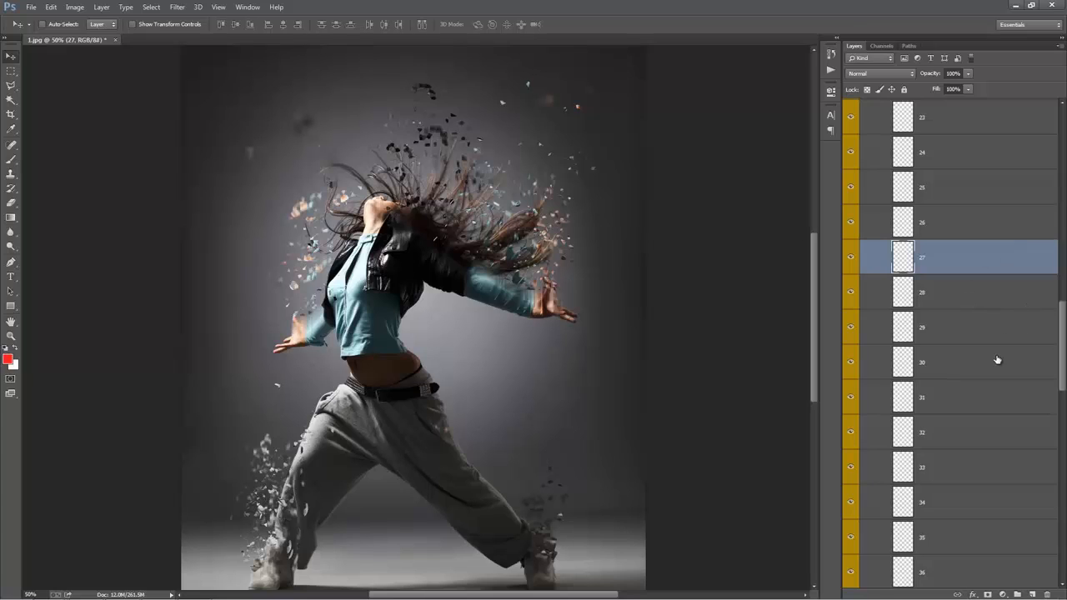
{"action": "scroll", "coordinate": [997, 360], "scroll_direction": "down", "scroll_amount": 5}
{"action": "scroll", "coordinate": [997, 360], "scroll_direction": "down", "scroll_amount": 9}
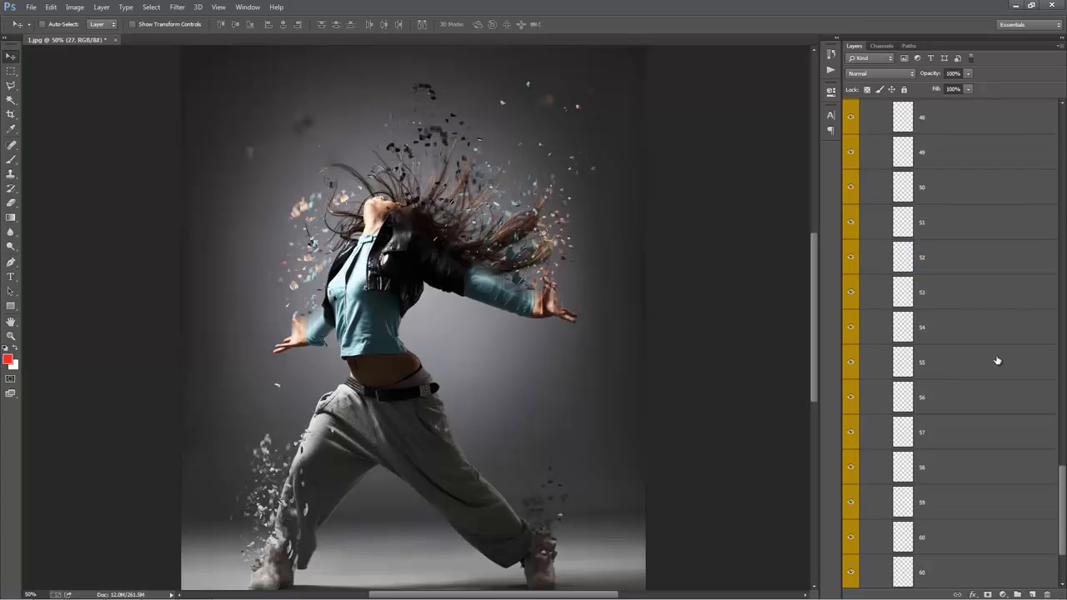
{"action": "left_click", "coordinate": [953, 195]}
{"action": "scroll", "coordinate": [966, 387], "scroll_direction": "down", "scroll_amount": 3}
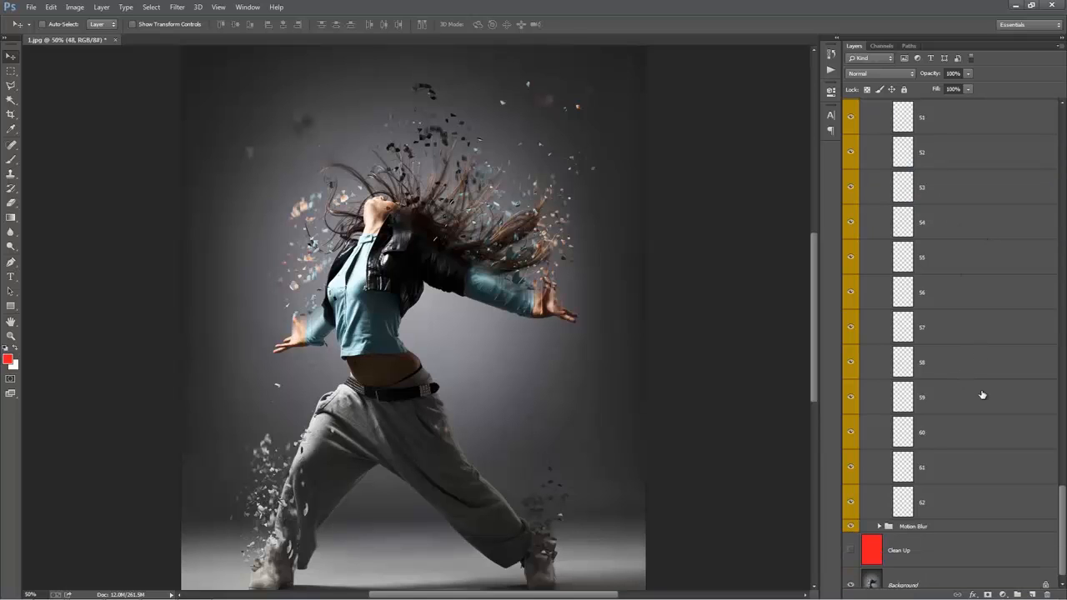
Duplicate particle layers 48 to 62 of the Parts subgroup and move the copies upward together
{"action": "left_click", "coordinate": [971, 511], "text": "shift"}
{"action": "right_click", "coordinate": [973, 505]}
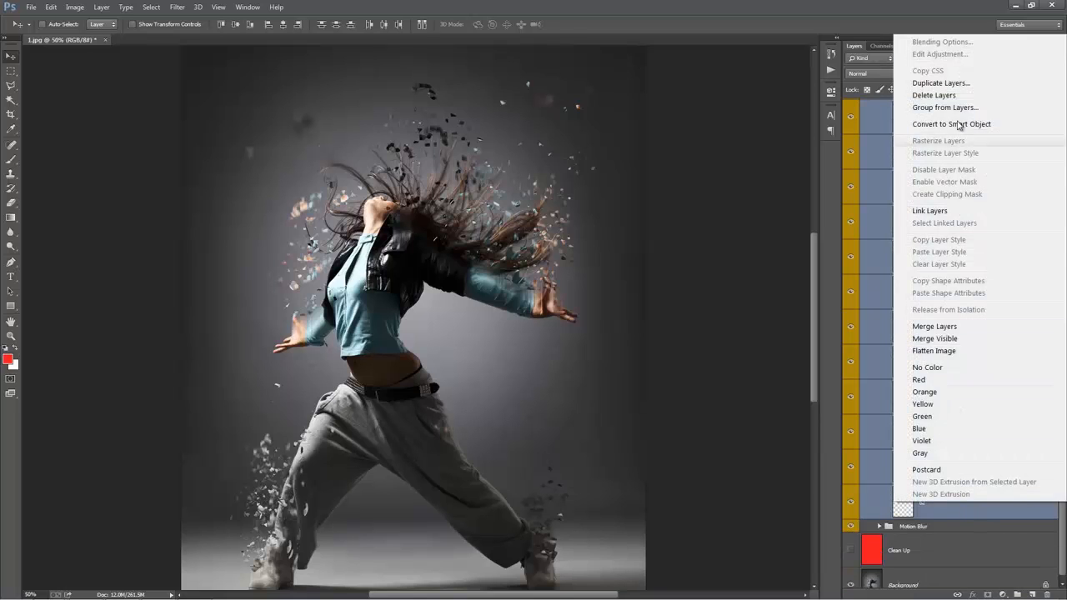
{"action": "left_click", "coordinate": [940, 83]}
{"action": "left_click", "coordinate": [635, 181]}
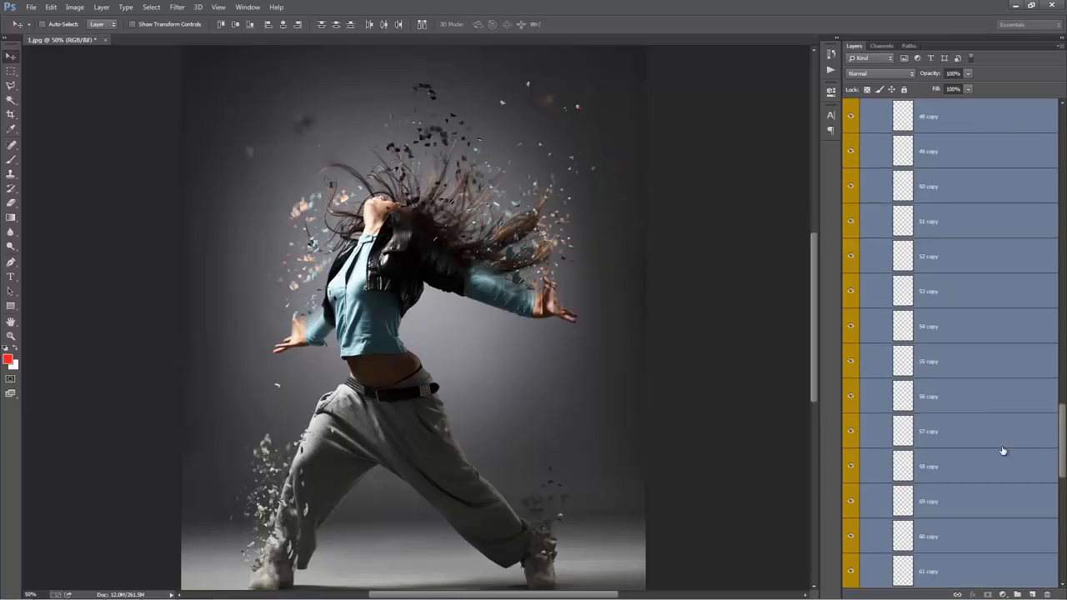
{"action": "scroll", "coordinate": [1002, 450], "scroll_direction": "down", "scroll_amount": 1}
{"action": "scroll", "coordinate": [632, 307], "scroll_direction": "up", "scroll_amount": 2}
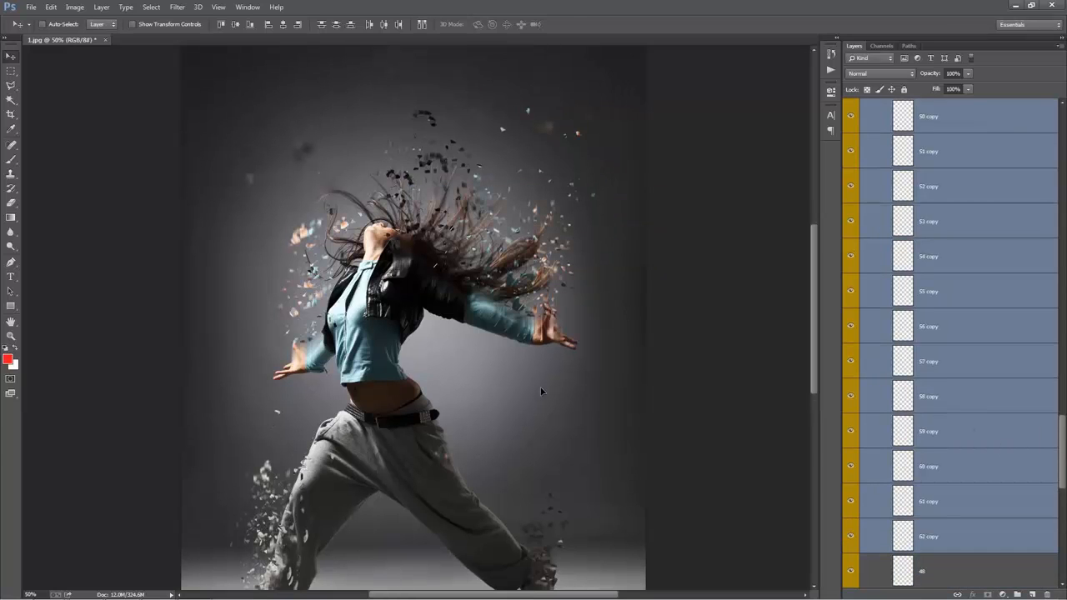
{"action": "left_click_drag", "start_coordinate": [541, 391], "coordinate": [544, 333]}
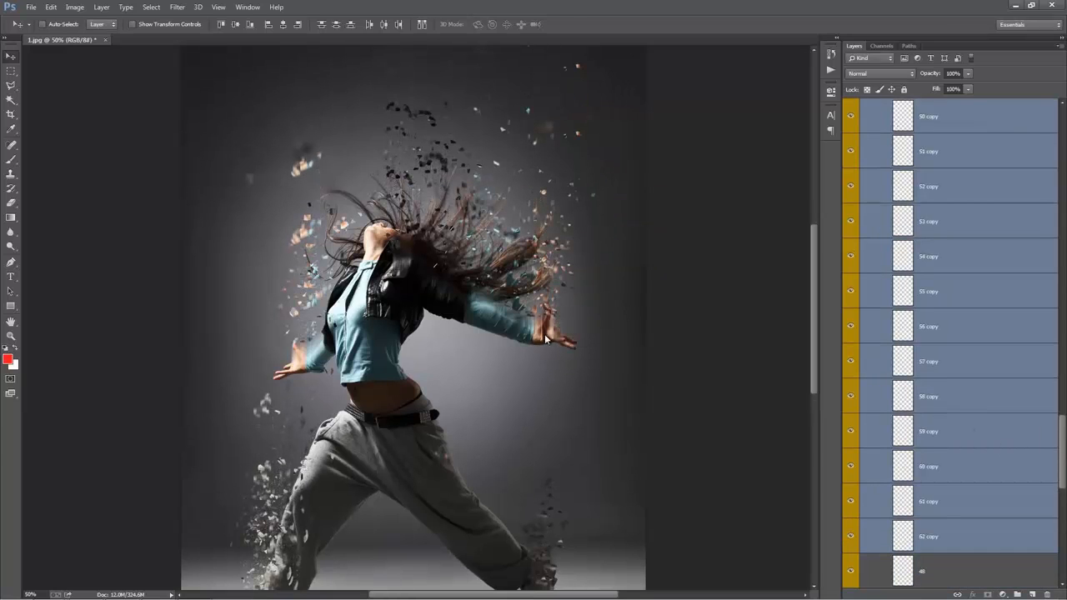
Select only the layers 56 copy to 59 copy and shift their particles upward
{"action": "scroll", "coordinate": [999, 301], "scroll_direction": "up", "scroll_amount": 2}
{"action": "left_click", "coordinate": [1000, 293]}
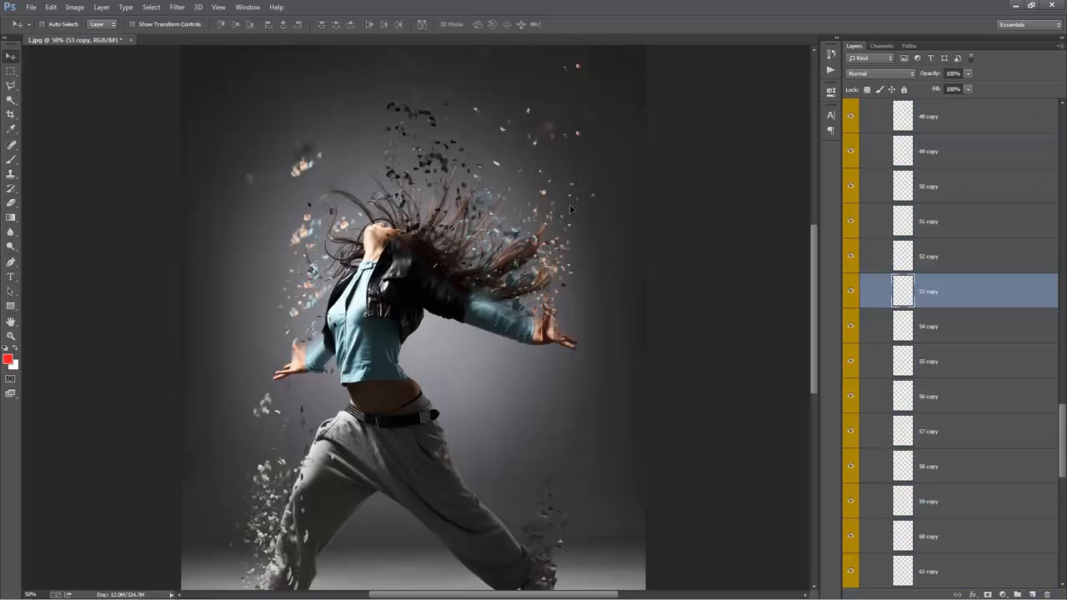
{"action": "left_click", "coordinate": [967, 389]}
{"action": "left_click", "coordinate": [976, 501], "text": "shift"}
{"action": "left_click_drag", "start_coordinate": [621, 302], "coordinate": [619, 278]}
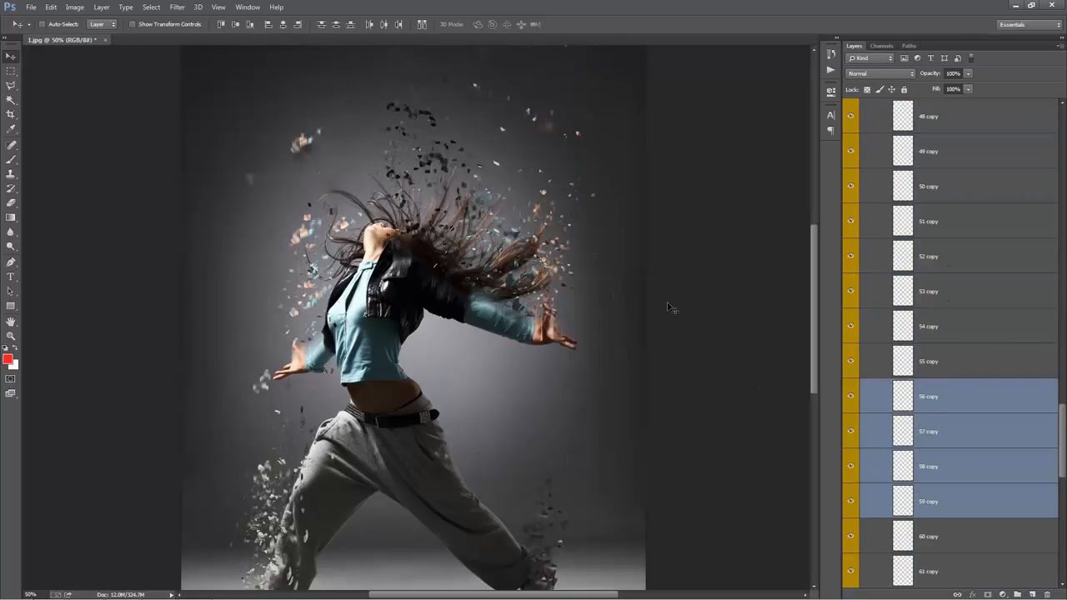
Collapse the Parts subgroup and select the Clean Up layer
{"action": "scroll", "coordinate": [888, 369], "scroll_direction": "down", "scroll_amount": 4}
{"action": "scroll", "coordinate": [906, 362], "scroll_direction": "up", "scroll_amount": 14}
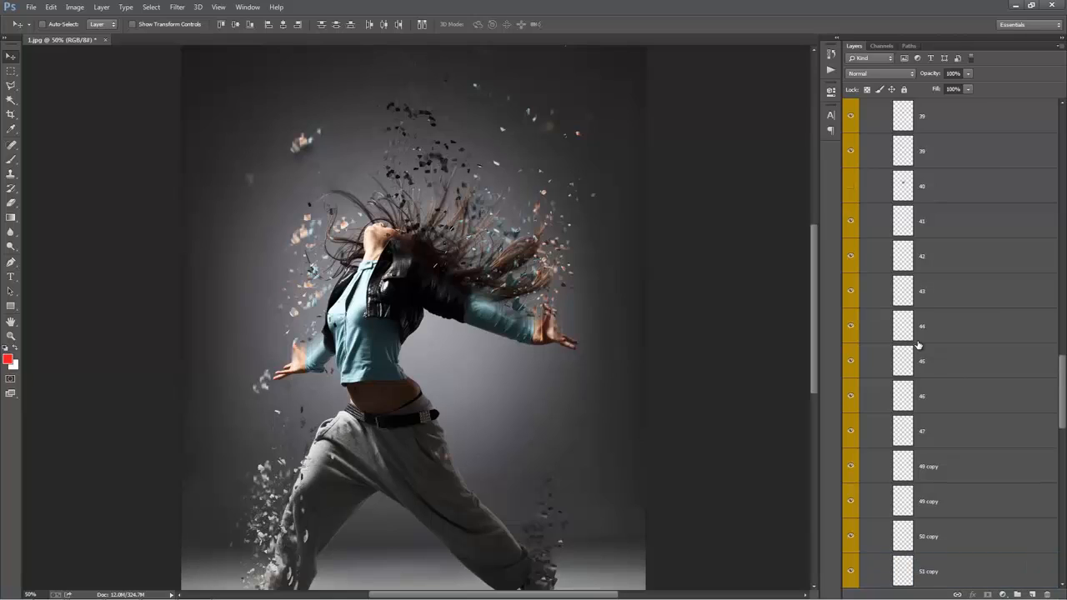
{"action": "scroll", "coordinate": [916, 344], "scroll_direction": "up", "scroll_amount": 3}
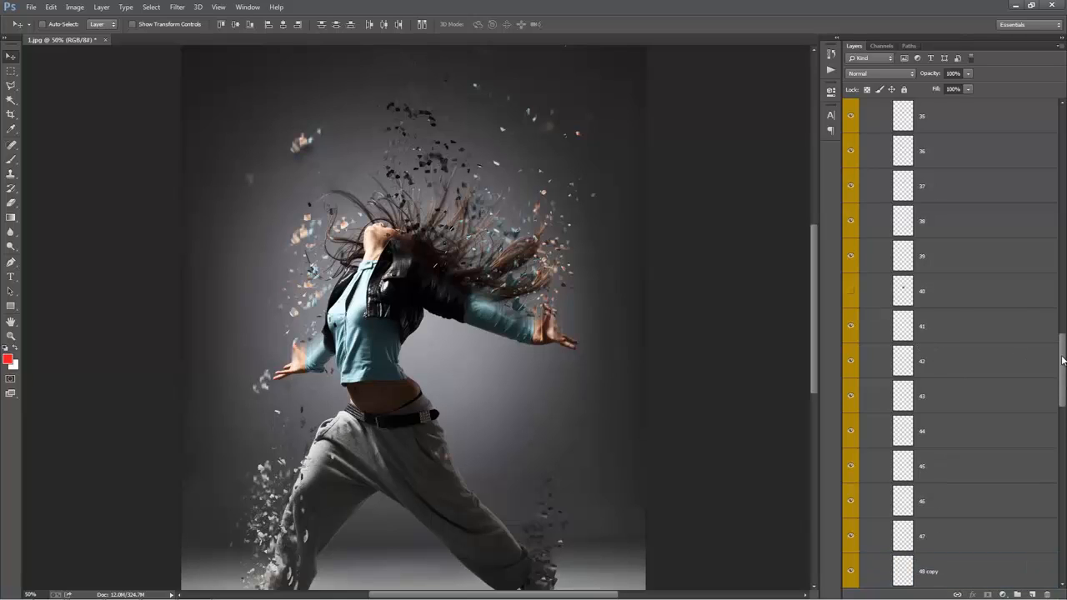
{"action": "left_click_drag", "start_coordinate": [1063, 360], "coordinate": [1062, 142]}
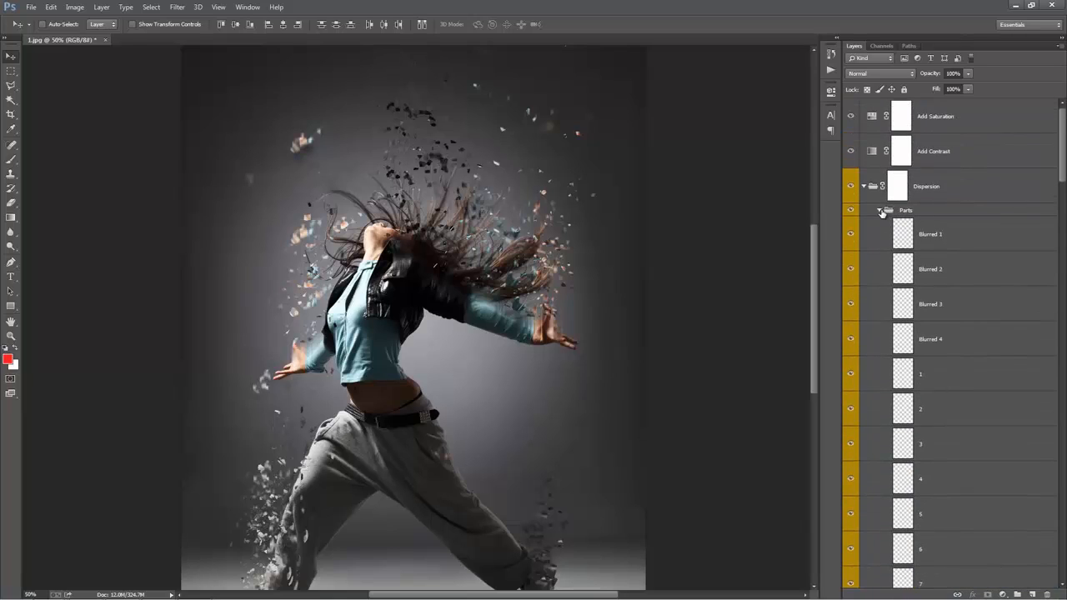
{"action": "left_click", "coordinate": [880, 211]}
{"action": "left_click", "coordinate": [936, 247]}
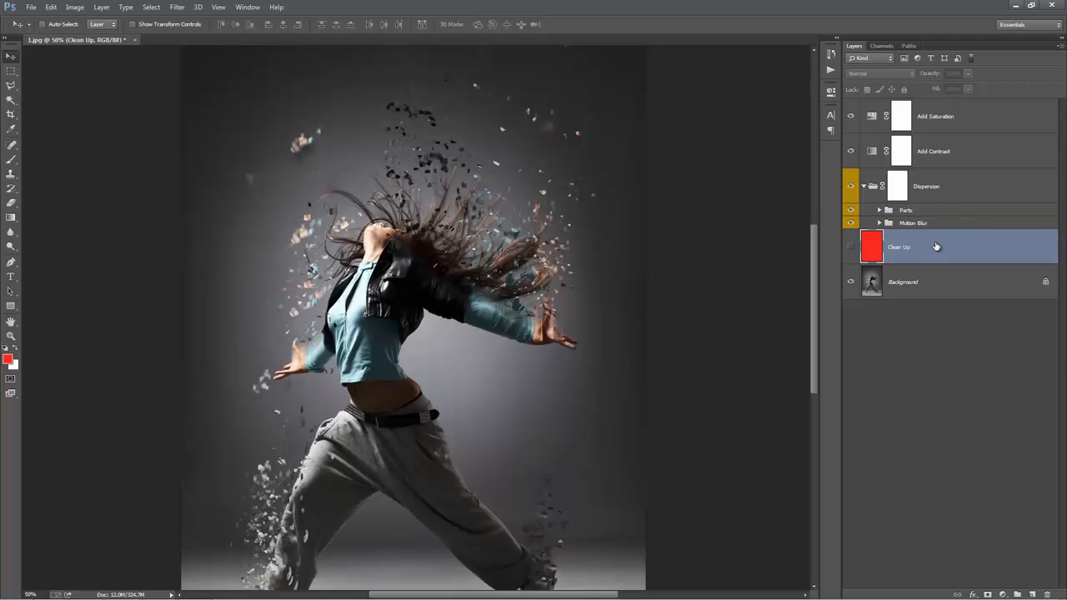
Show the red Clean Up layer and examine the photo for stray particles around the dancer
{"action": "scroll", "coordinate": [510, 248], "scroll_direction": "up", "scroll_amount": 3}
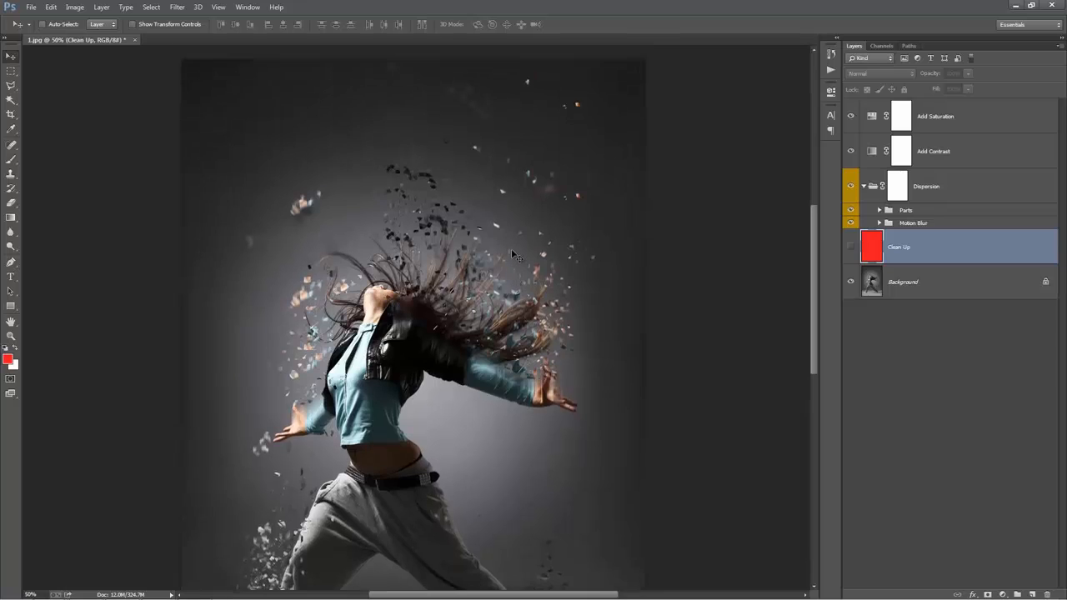
{"action": "scroll", "coordinate": [511, 248], "scroll_direction": "down", "scroll_amount": 4}
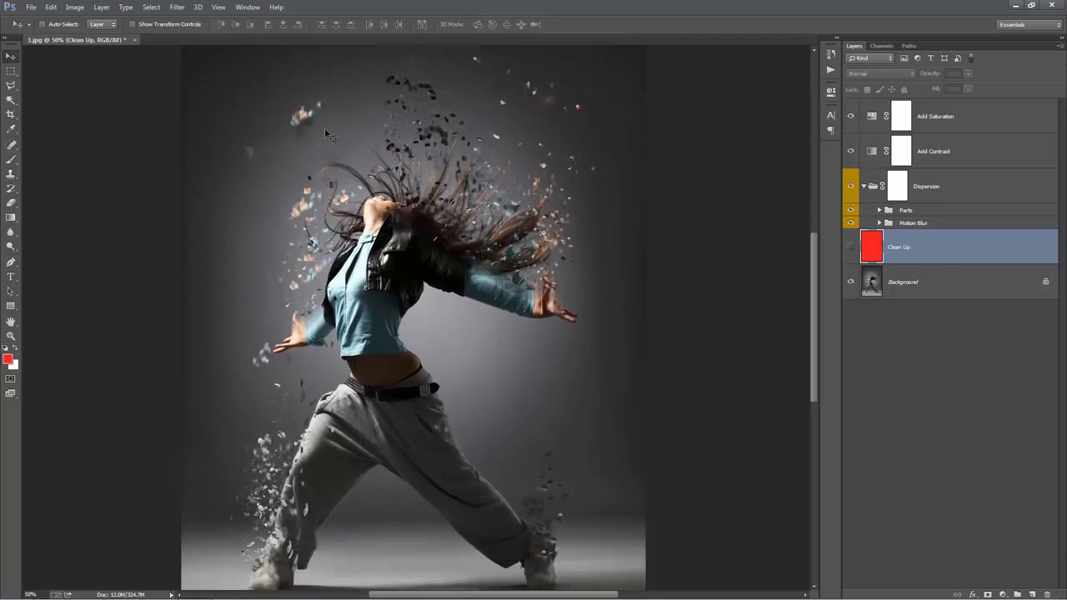
{"action": "left_click", "coordinate": [849, 248]}
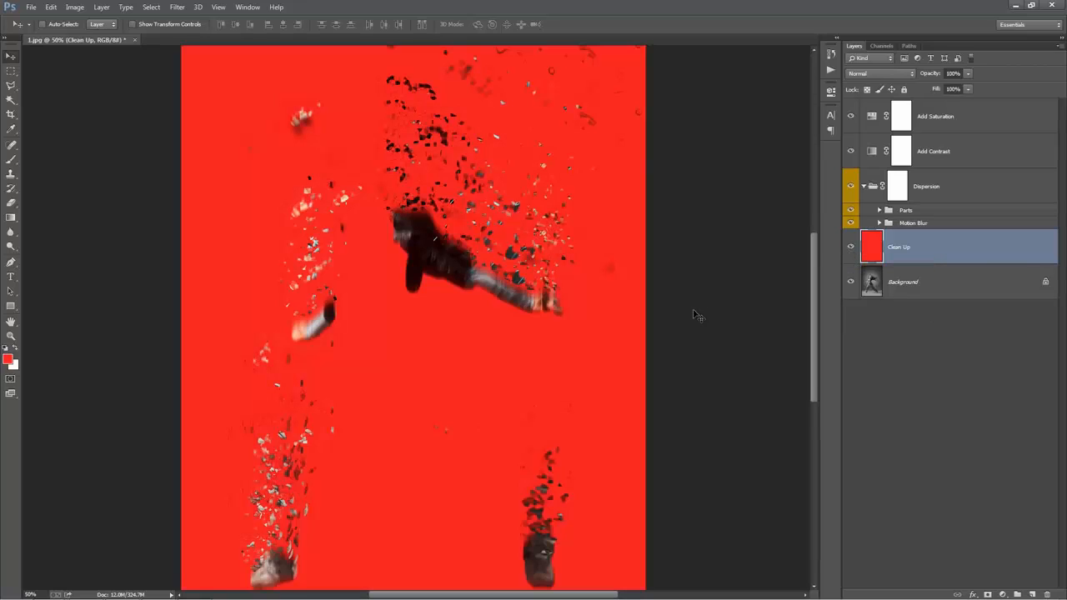
{"action": "scroll", "coordinate": [697, 312], "scroll_direction": "up", "scroll_amount": 4}
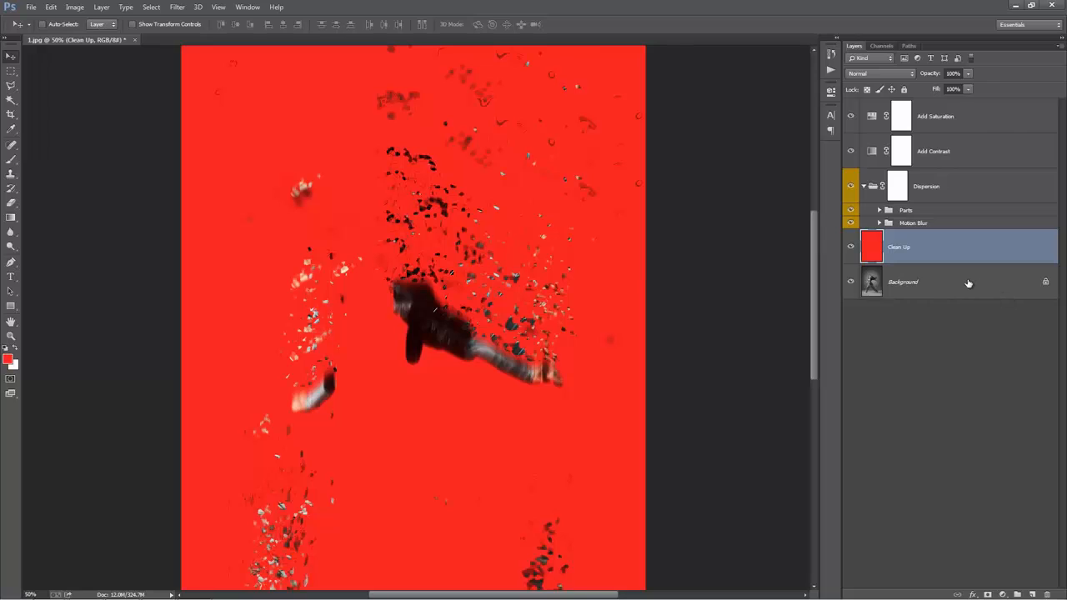
{"action": "scroll", "coordinate": [609, 370], "scroll_direction": "up", "scroll_amount": 2}
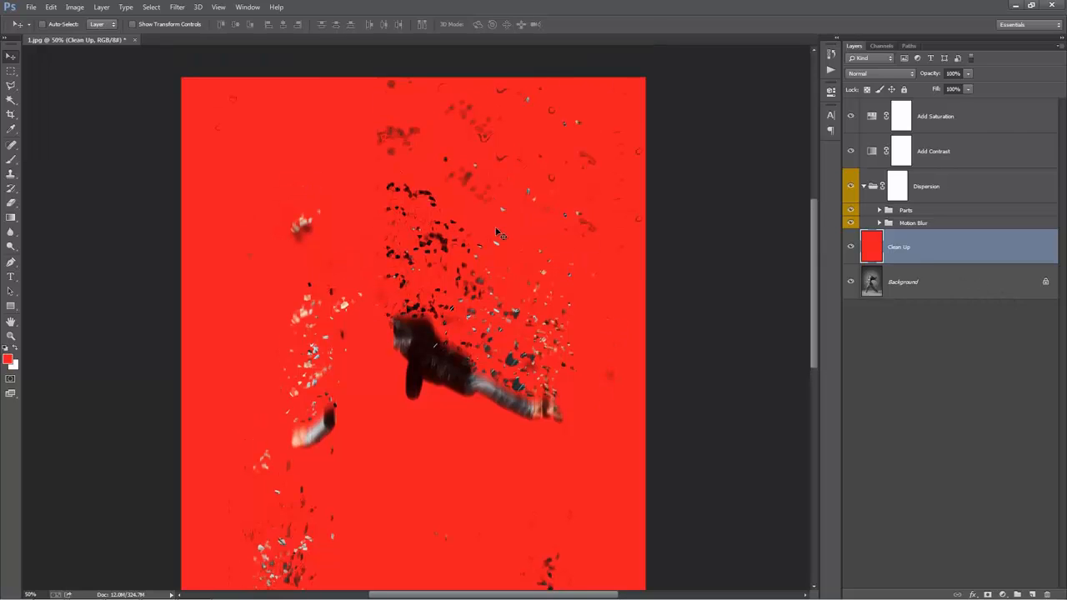
{"action": "scroll", "coordinate": [472, 236], "scroll_direction": "down", "scroll_amount": 1}
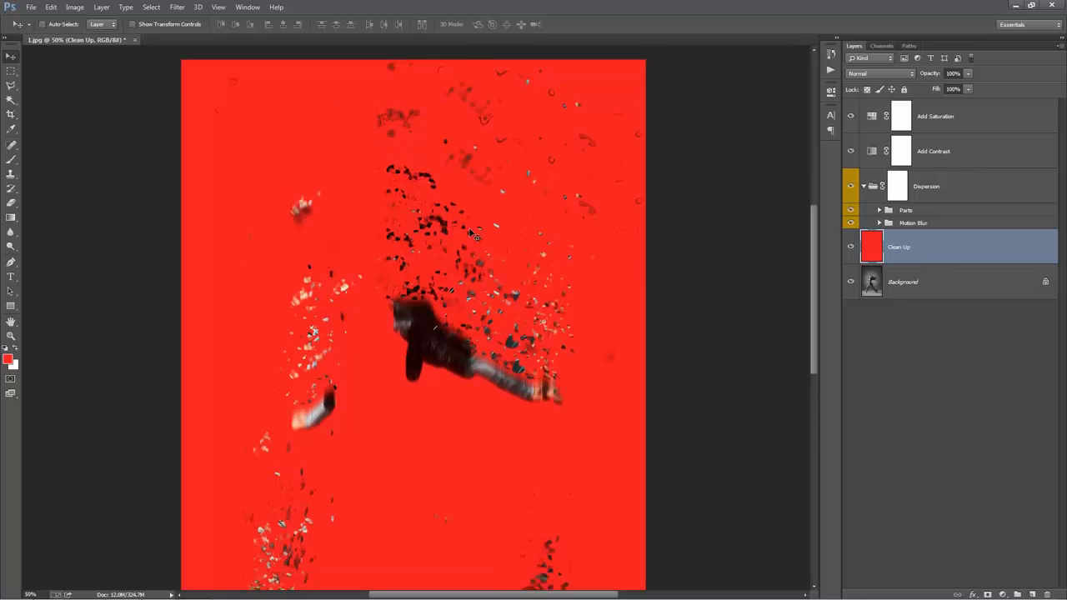
{"action": "scroll", "coordinate": [472, 236], "scroll_direction": "down", "scroll_amount": 3}
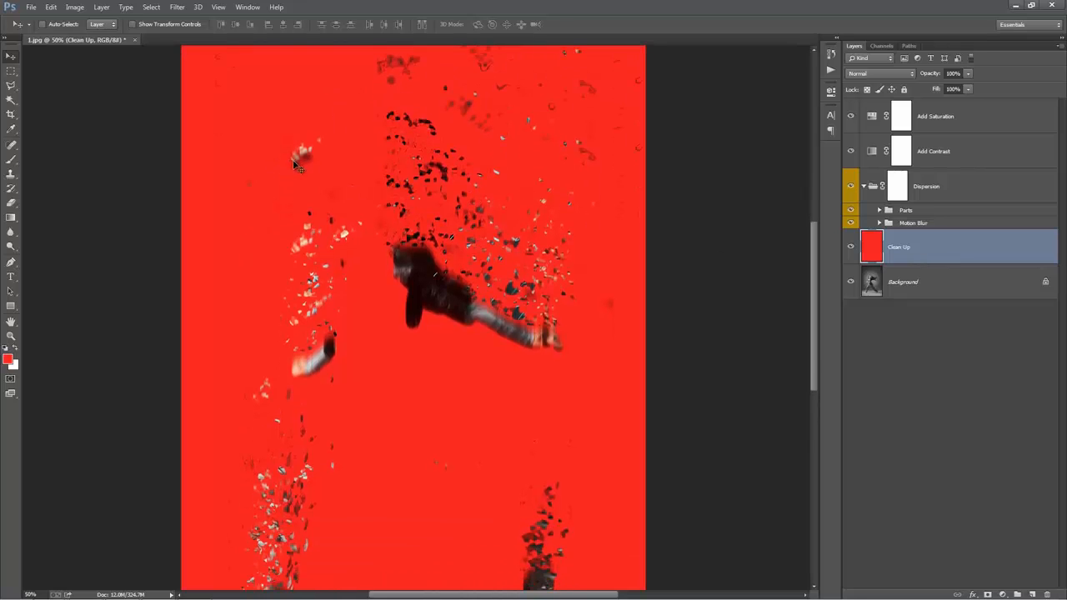
{"action": "scroll", "coordinate": [513, 276], "scroll_direction": "up", "scroll_amount": 2}
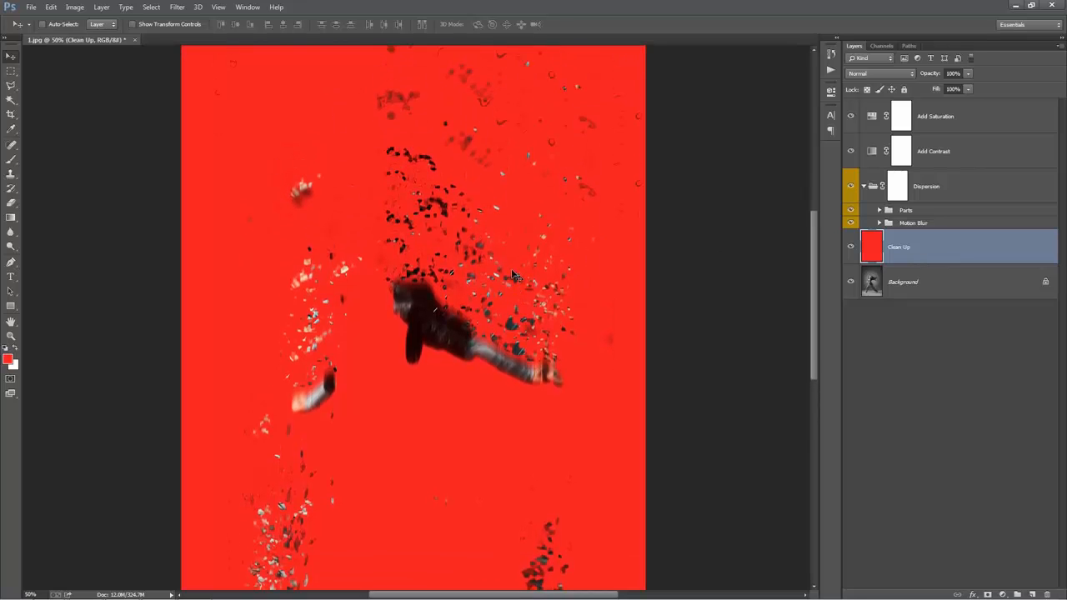
Paint black on the Dispersion group's mask with a smaller brush to hide the isolated upper-left cluster and the stray upper-right particles
{"action": "left_click", "coordinate": [897, 193]}
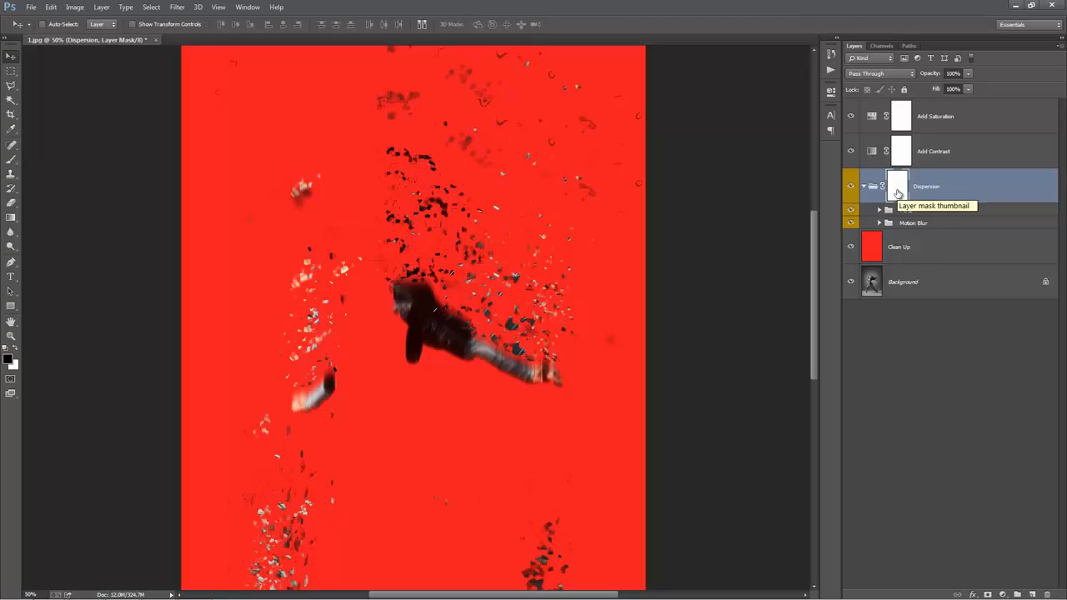
{"action": "key", "text": "b"}
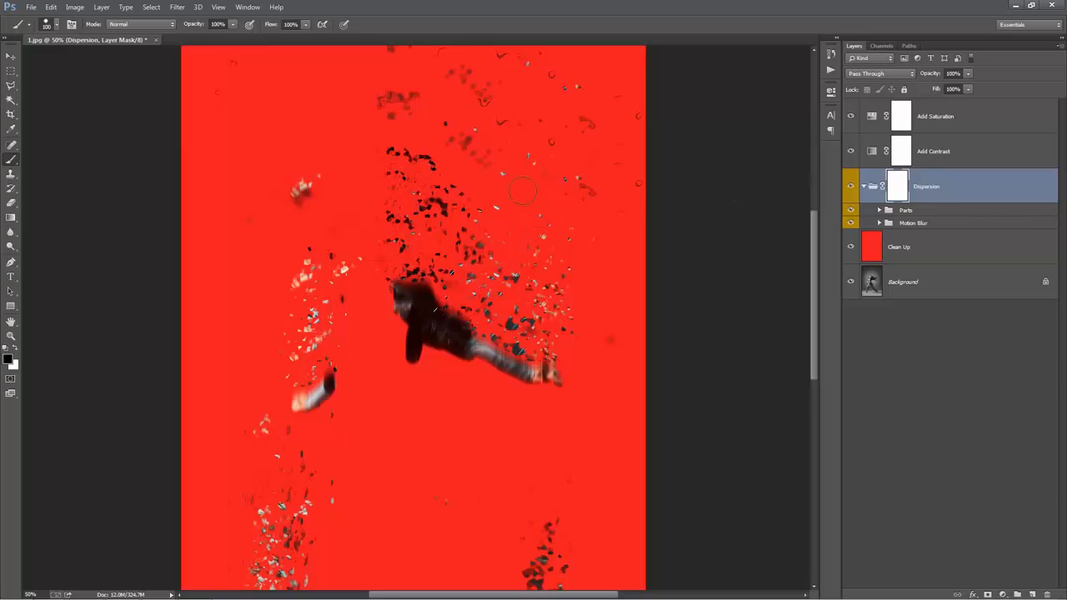
{"action": "key", "text": "bracketleft"}
{"action": "left_click_drag", "start_coordinate": [301, 192], "coordinate": [284, 203]}
{"action": "scroll", "coordinate": [459, 277], "scroll_direction": "up", "scroll_amount": 1}
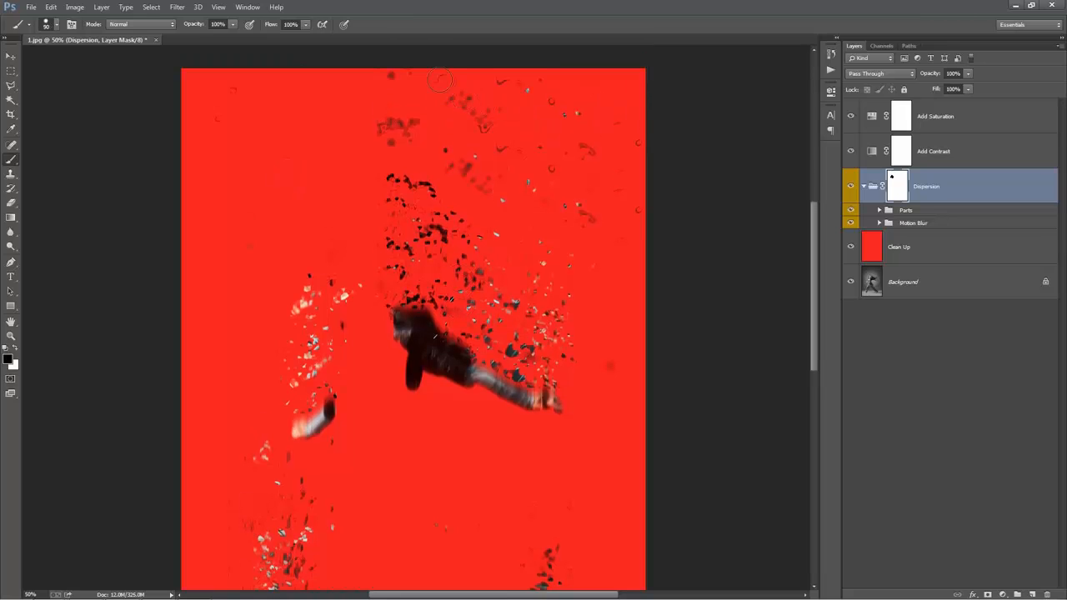
{"action": "mouse_move", "coordinate": [440, 79]}
{"action": "left_mouse_down"}
{"action": "mouse_move", "coordinate": [492, 111]}
{"action": "mouse_move", "coordinate": [499, 82]}
{"action": "mouse_move", "coordinate": [519, 72]}
{"action": "mouse_move", "coordinate": [506, 146]}
{"action": "mouse_move", "coordinate": [526, 171]}
{"action": "mouse_move", "coordinate": [539, 127]}
{"action": "mouse_move", "coordinate": [613, 131]}
{"action": "mouse_move", "coordinate": [565, 208]}
{"action": "mouse_move", "coordinate": [638, 190]}
{"action": "mouse_move", "coordinate": [592, 230]}
{"action": "mouse_move", "coordinate": [573, 103]}
{"action": "left_mouse_up"}
{"action": "scroll", "coordinate": [534, 111], "scroll_direction": "down", "scroll_amount": 3}
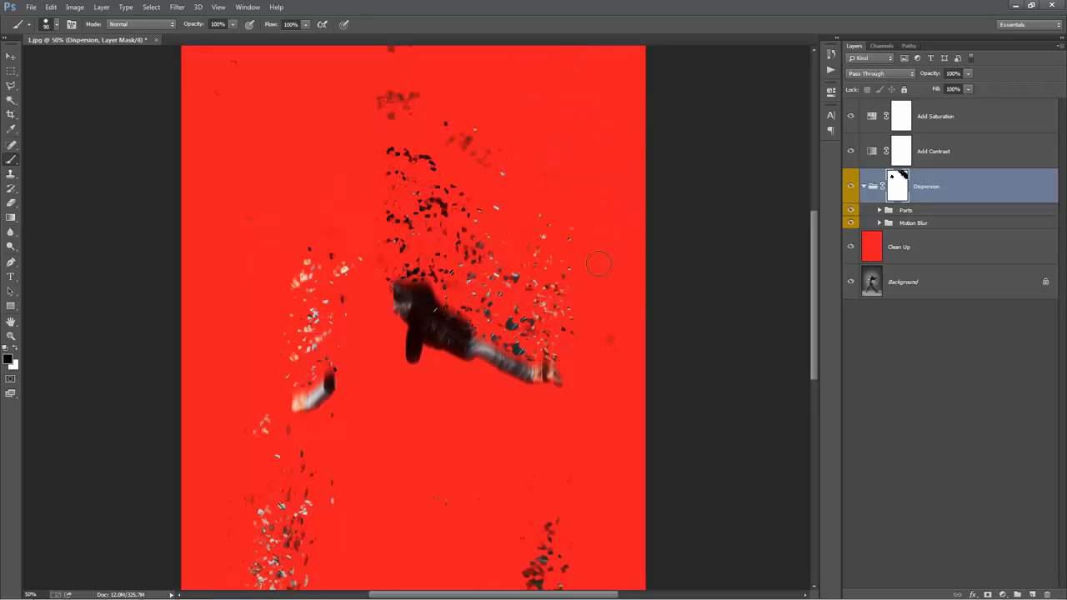
Hide the Clean Up layer, return to the Move tool and keep the Dispersion group expanded
{"action": "left_click", "coordinate": [849, 246]}
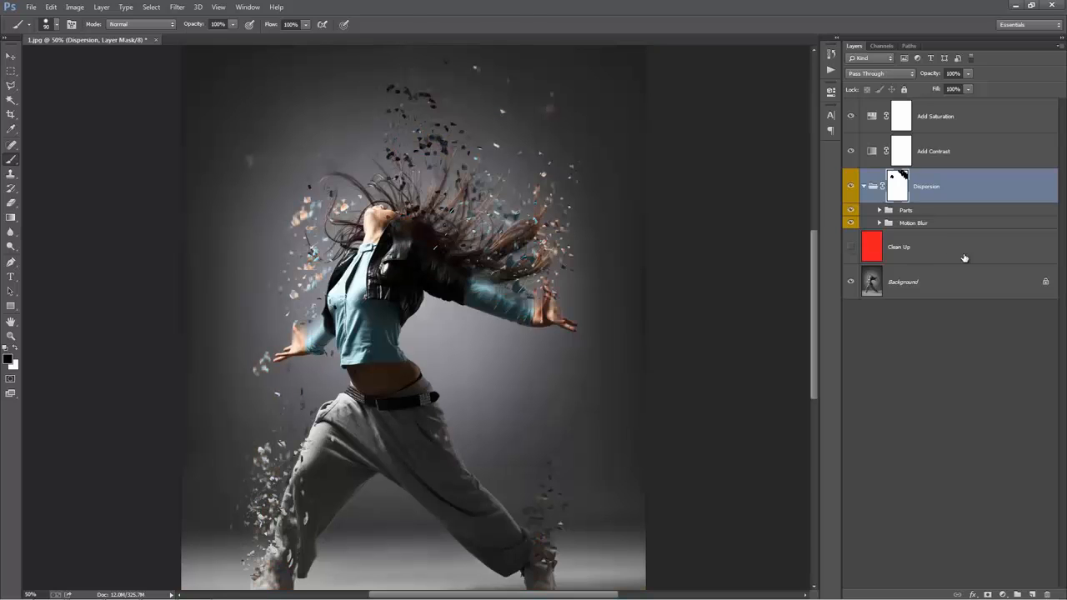
{"action": "key", "text": "v"}
{"action": "left_click", "coordinate": [963, 258]}
{"action": "left_click", "coordinate": [863, 186]}
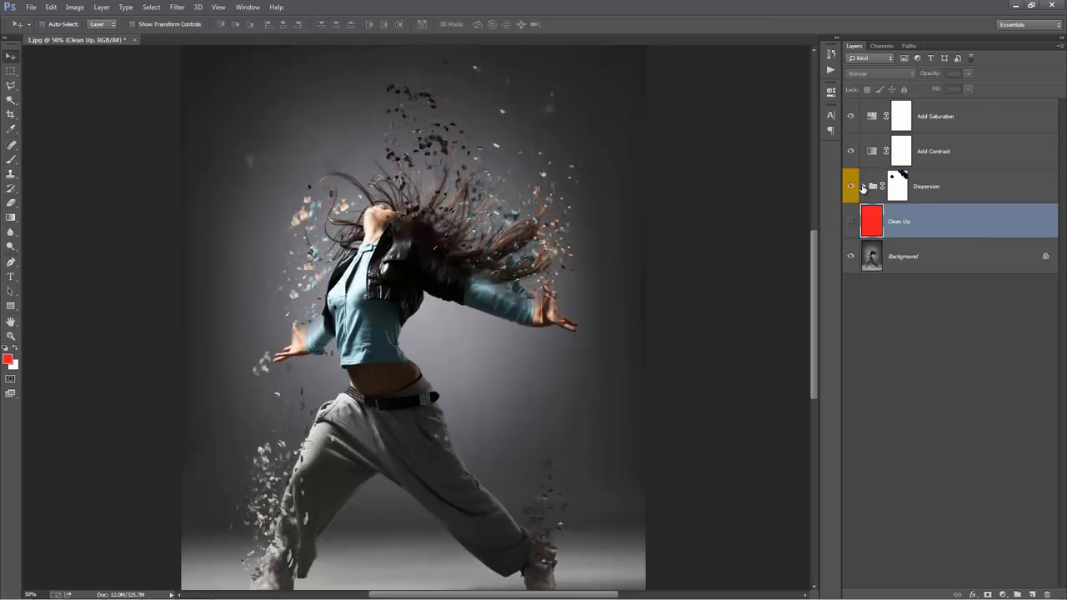
{"action": "left_click", "coordinate": [864, 186]}
{"action": "scroll", "coordinate": [575, 302], "scroll_direction": "down", "scroll_amount": 3}
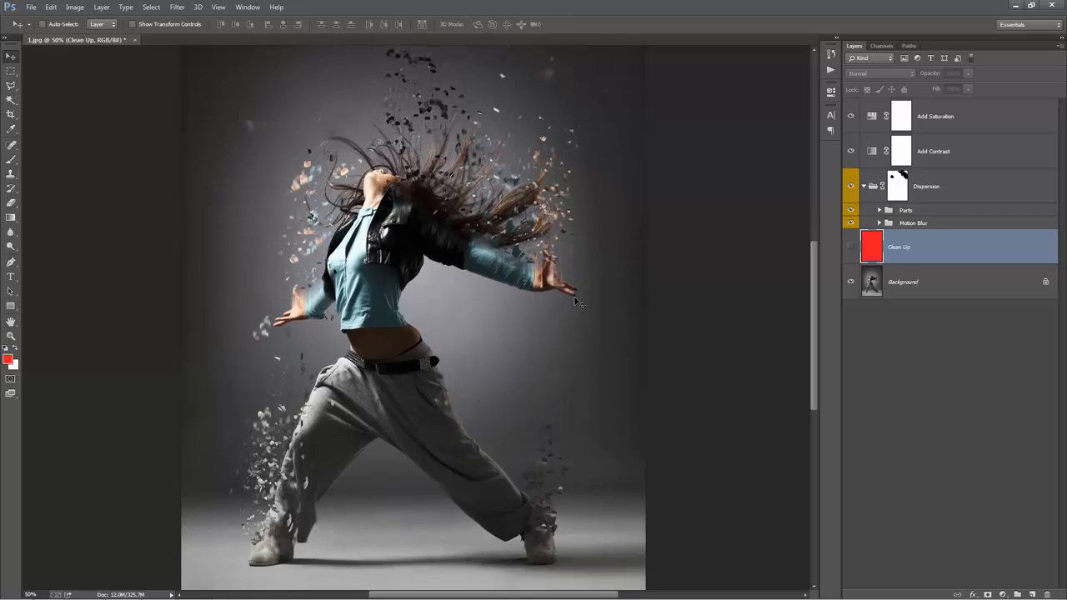
Duplicate the Parts subgroup as Parts copy and move the copied particles upward
{"action": "left_click", "coordinate": [924, 212]}
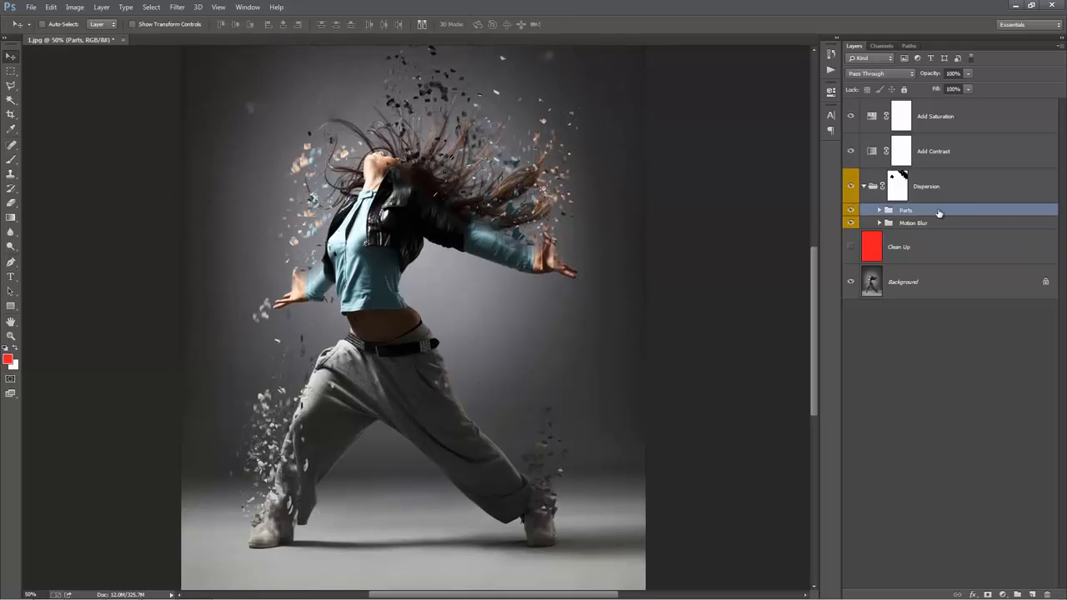
{"action": "right_click", "coordinate": [937, 210]}
{"action": "left_click", "coordinate": [915, 209]}
{"action": "right_click", "coordinate": [924, 214]}
{"action": "left_click", "coordinate": [971, 245]}
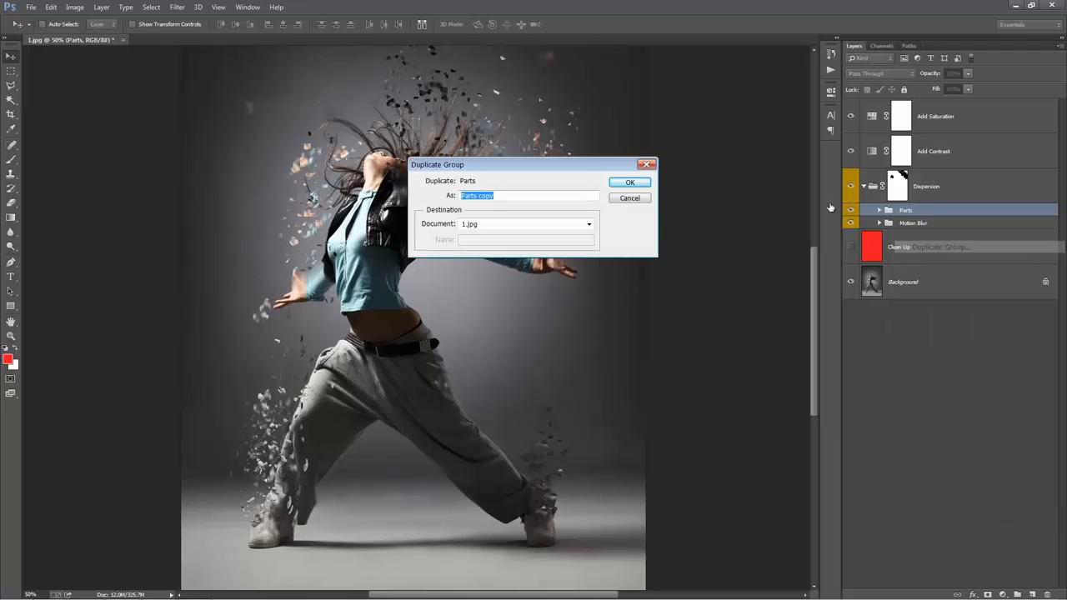
{"action": "left_click", "coordinate": [633, 182]}
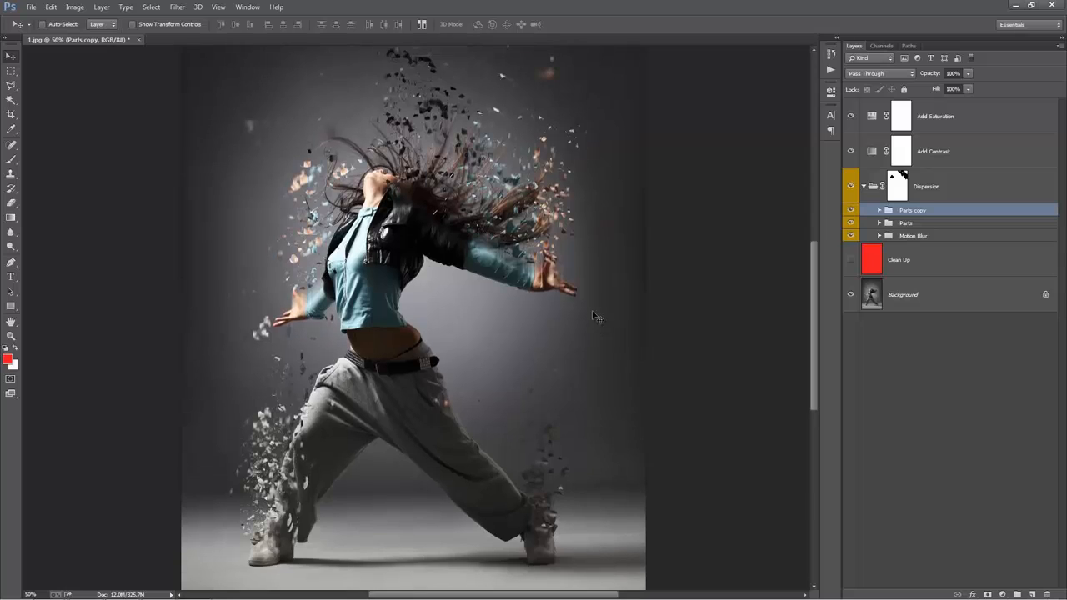
{"action": "left_click_drag", "start_coordinate": [527, 368], "coordinate": [529, 334]}
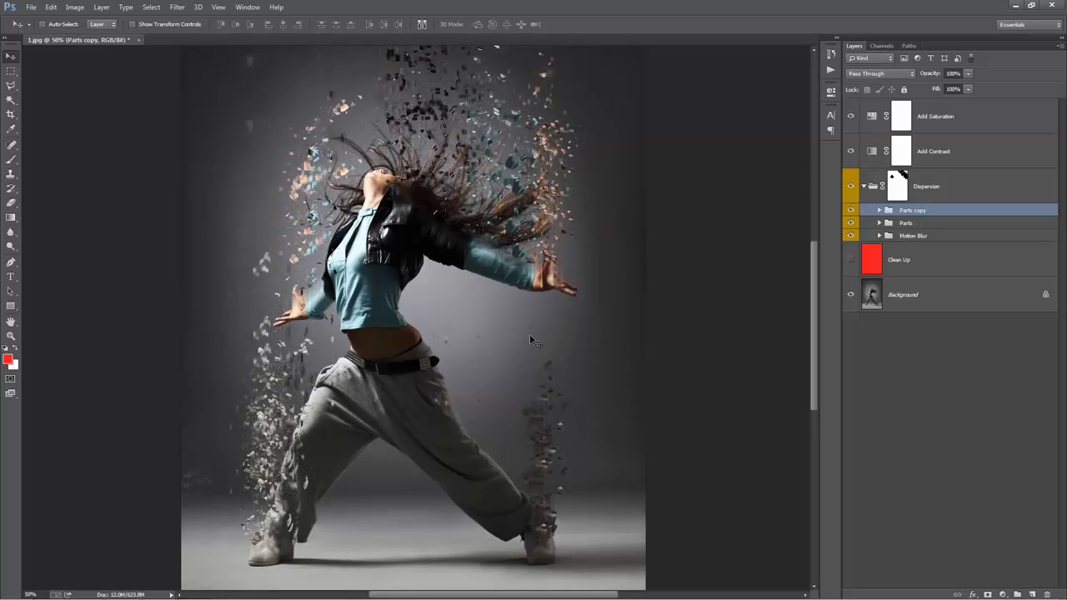
Move the Blurred 1 to Blurred 4 layers of Parts copy down and left, and collapse the Dispersion group
{"action": "left_click", "coordinate": [879, 210]}
{"action": "left_click", "coordinate": [972, 241]}
{"action": "left_click", "coordinate": [980, 341], "text": "shift"}
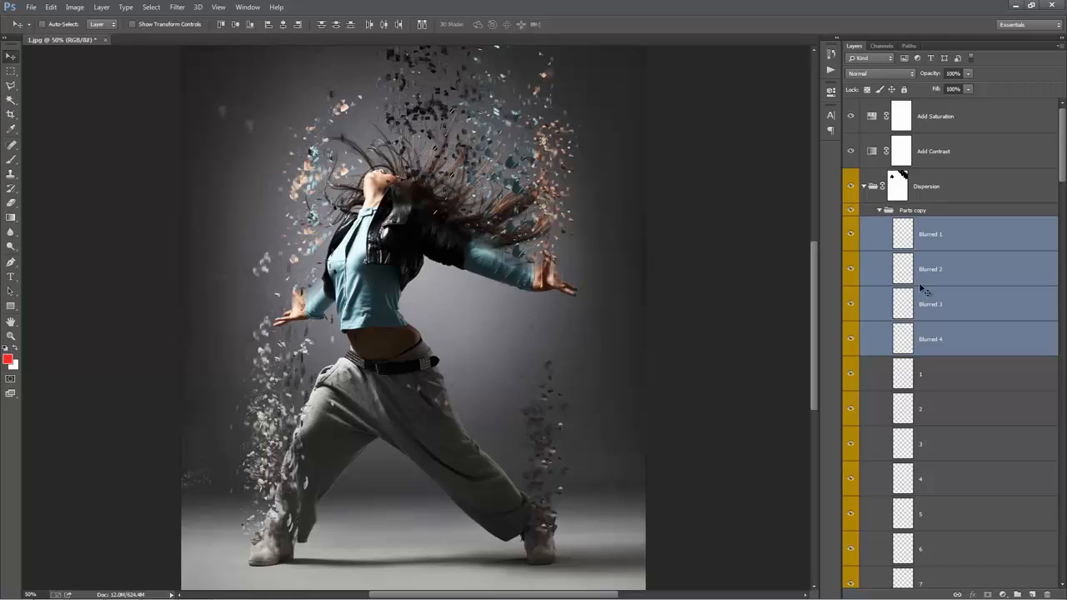
{"action": "left_click", "coordinate": [881, 211]}
{"action": "left_click", "coordinate": [864, 186]}
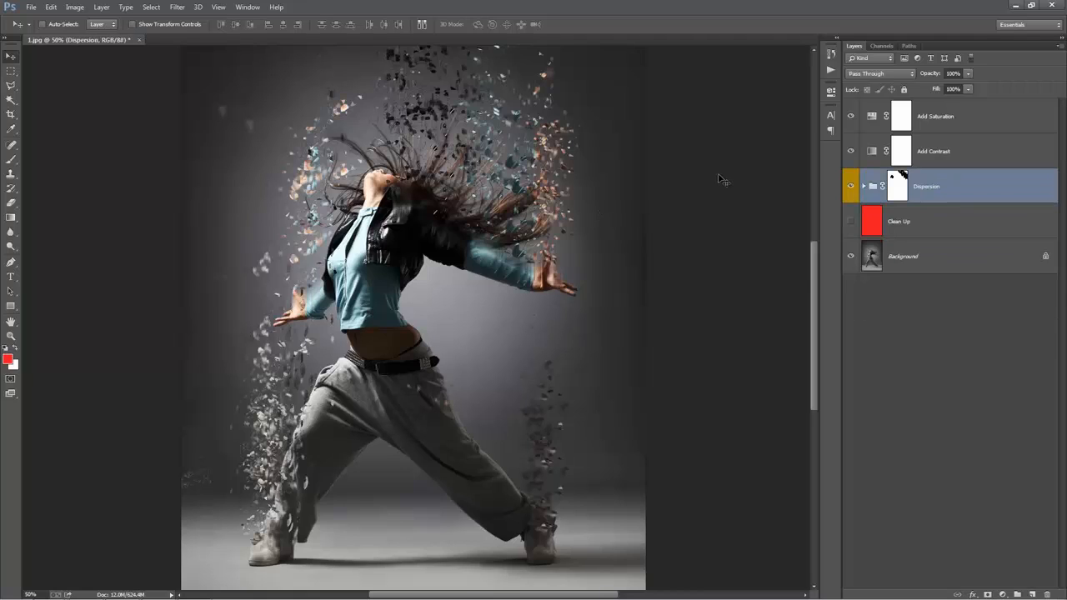
Close 1.jpg without saving its changes and open the cut-out dancer image 2.png
{"action": "key", "text": "ctrl+w"}
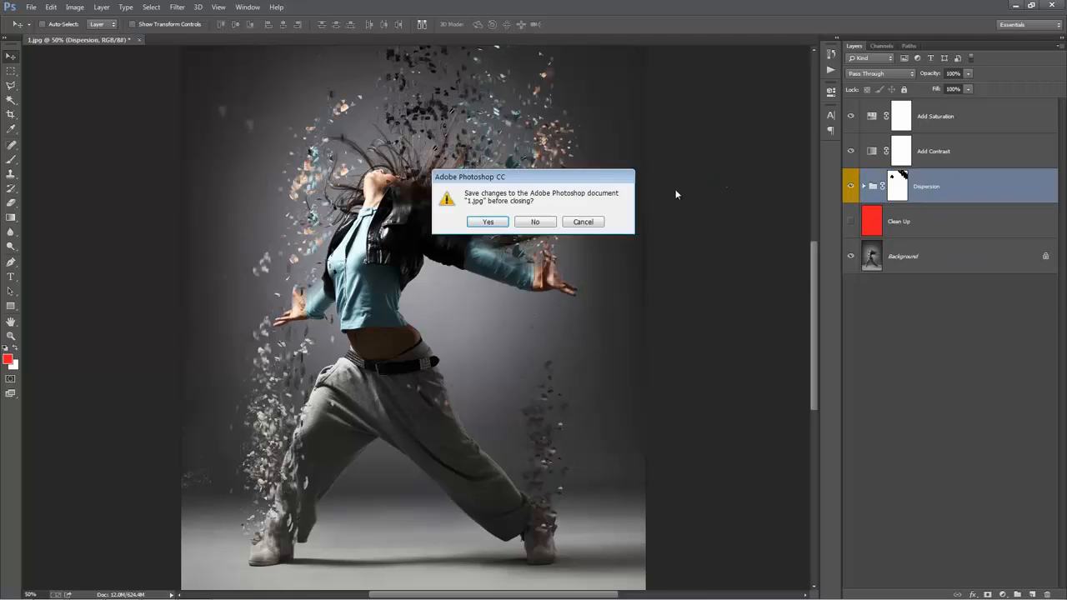
{"action": "left_click", "coordinate": [528, 221]}
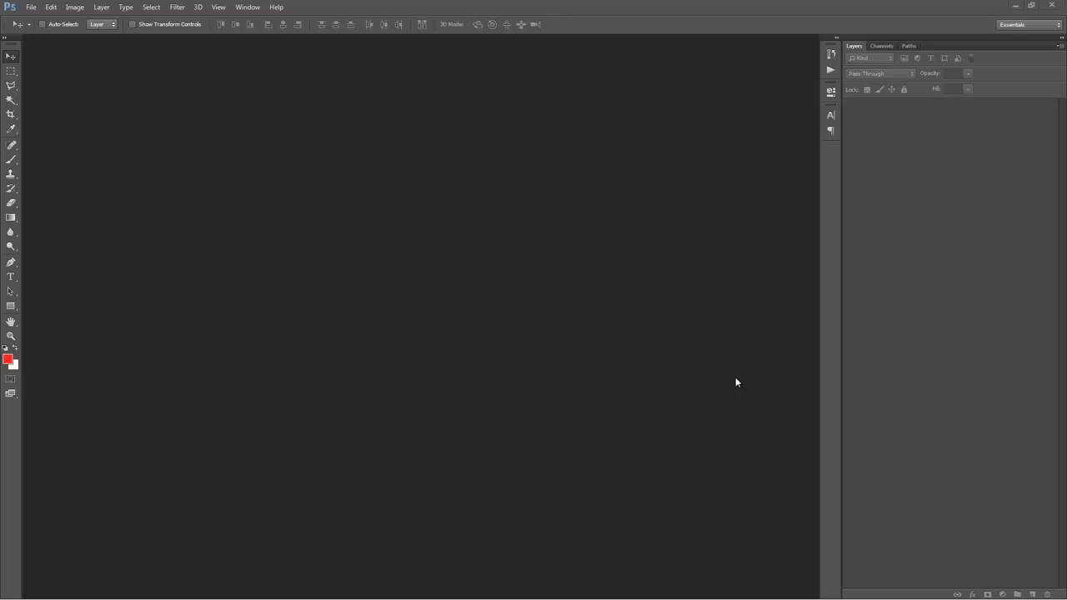
{"action": "double_click", "coordinate": [469, 264]}
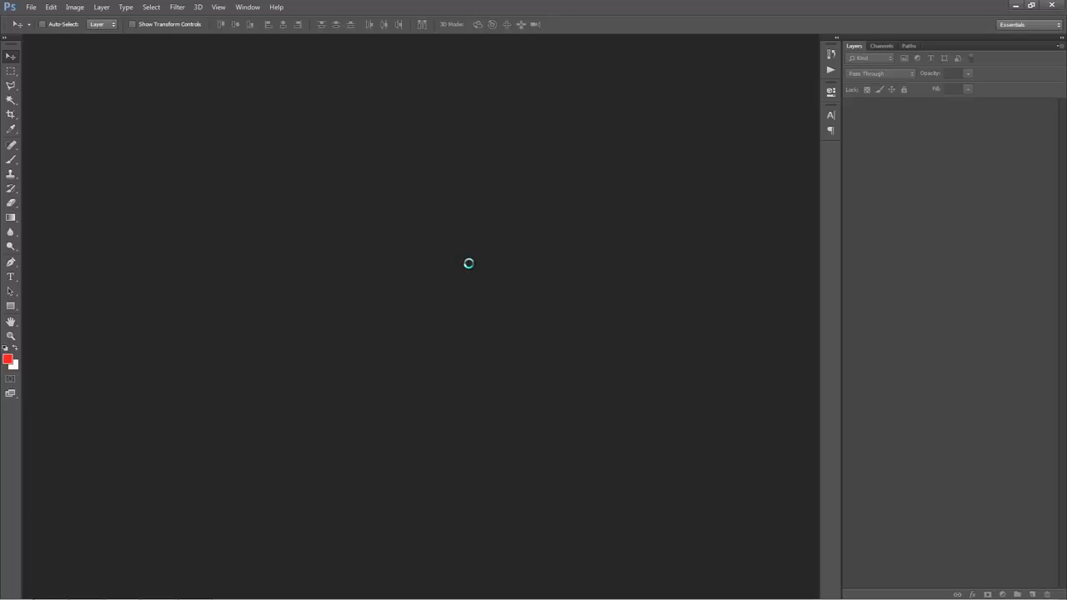
{"action": "double_click", "coordinate": [268, 178]}
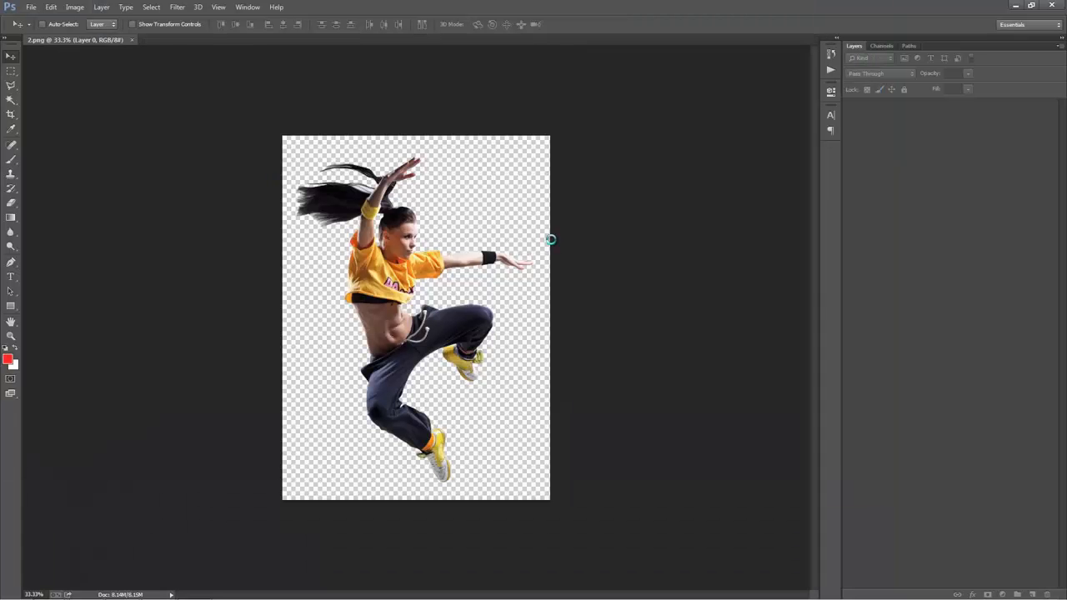
Convert Layer 0 of the cut-out dancer image into a Background layer
{"action": "key", "text": "ctrl+0"}
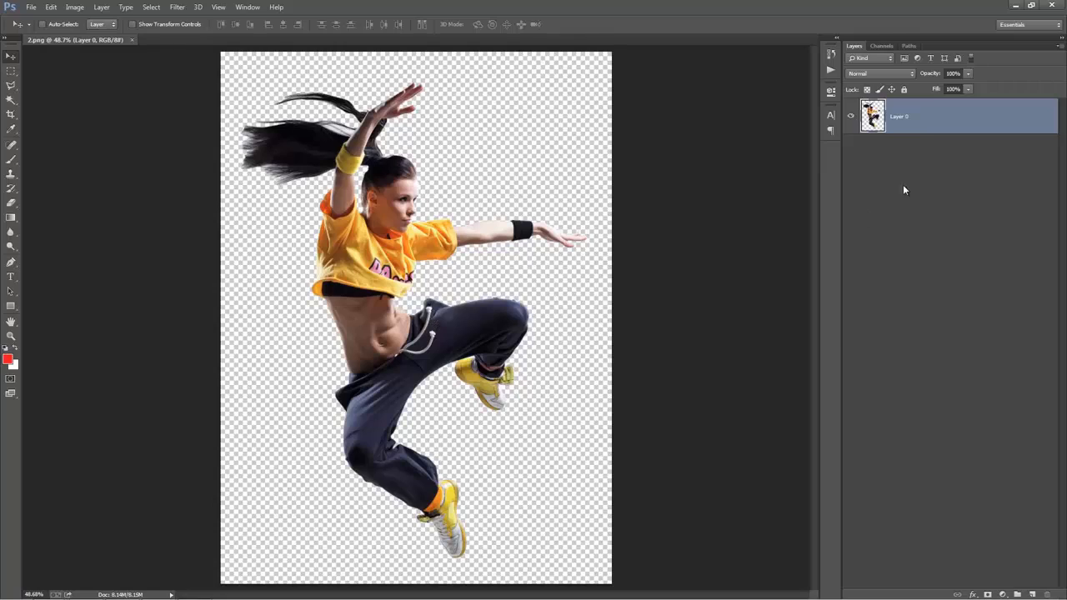
{"action": "double_click", "coordinate": [902, 121]}
{"action": "left_click", "coordinate": [914, 127]}
{"action": "left_click", "coordinate": [103, 8]}
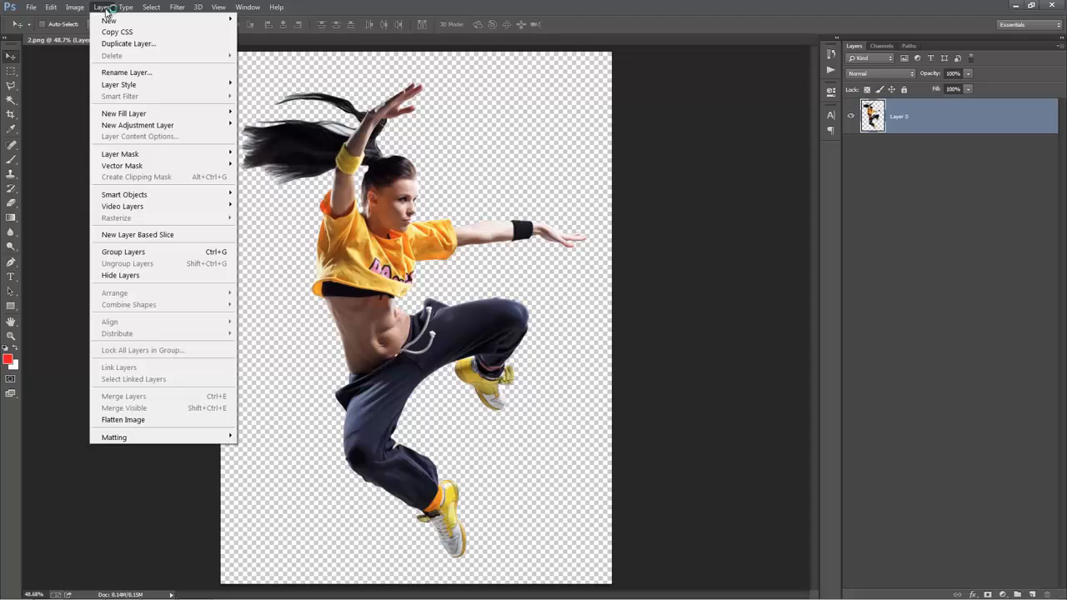
{"action": "mouse_move", "coordinate": [116, 20]}
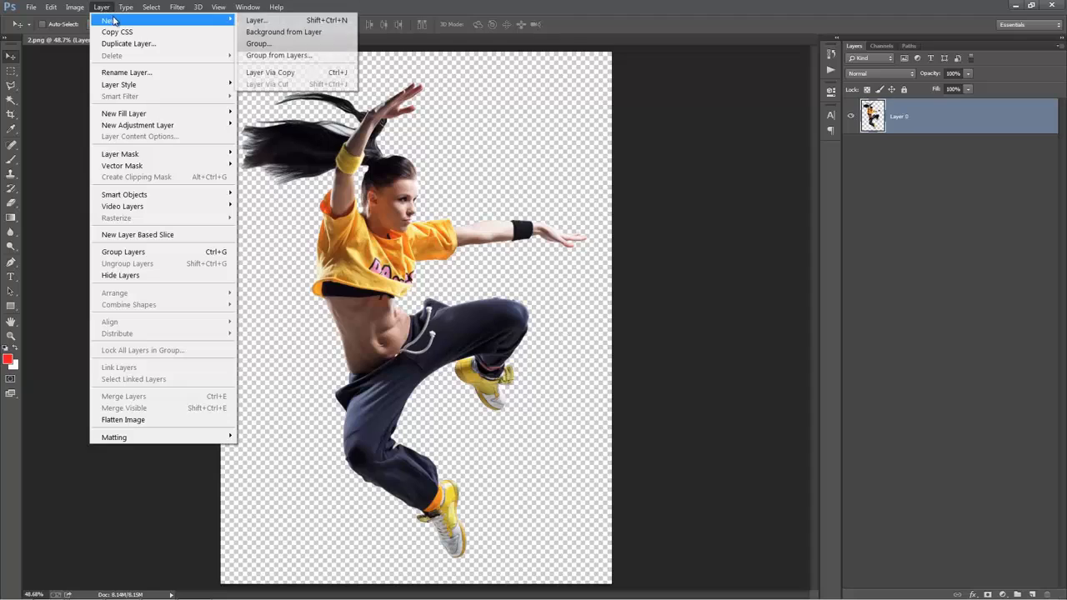
{"action": "left_click", "coordinate": [296, 32]}
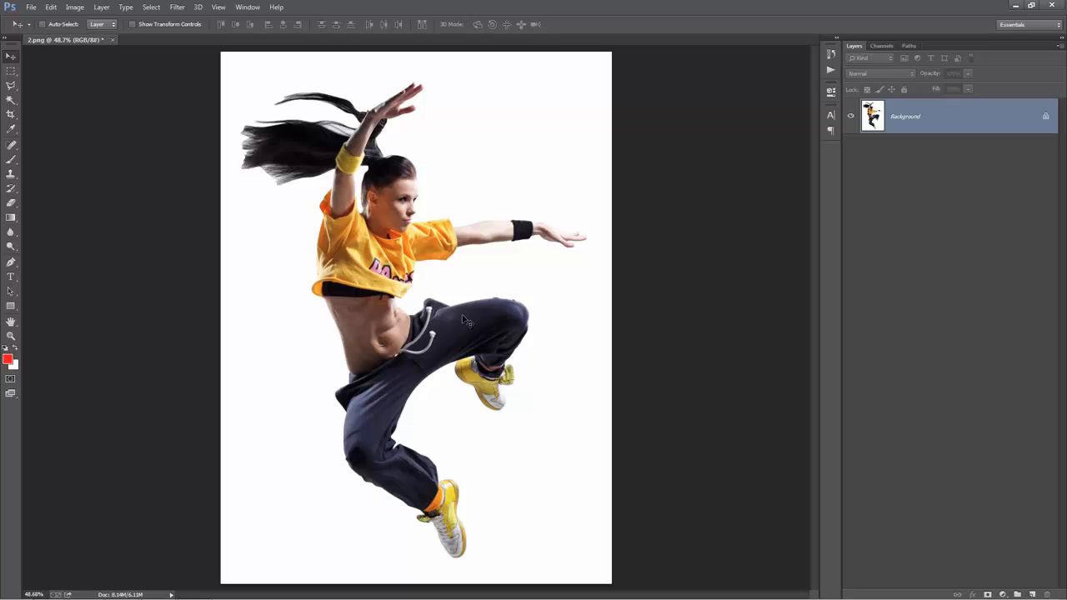
Create a new layer named brush above the Background
{"action": "key", "text": "ctrl+minus"}
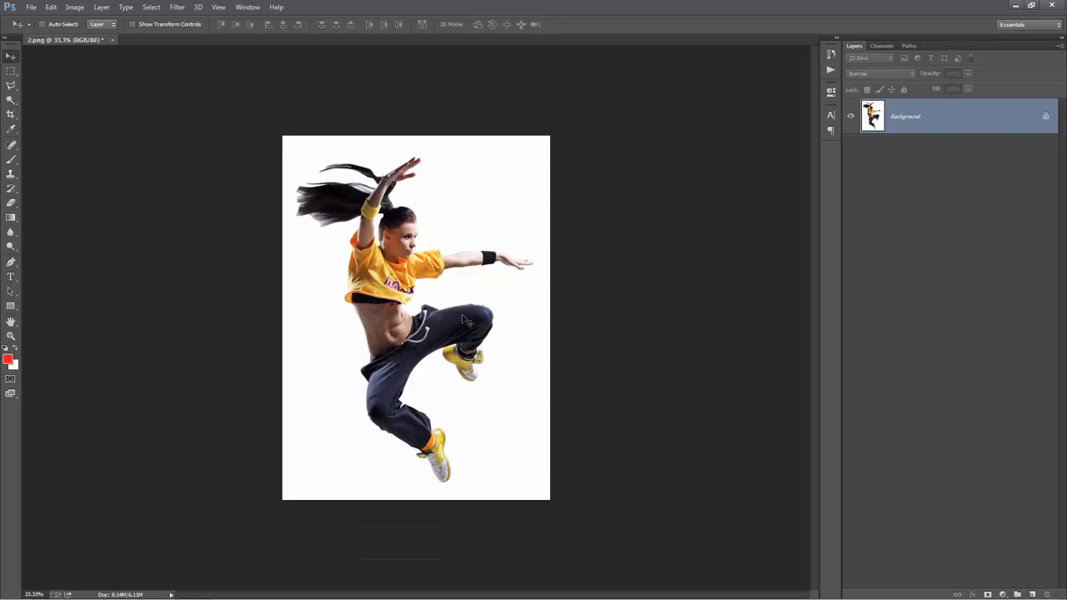
{"action": "key", "text": "ctrl+shift+n"}
{"action": "type", "text": "brush"}
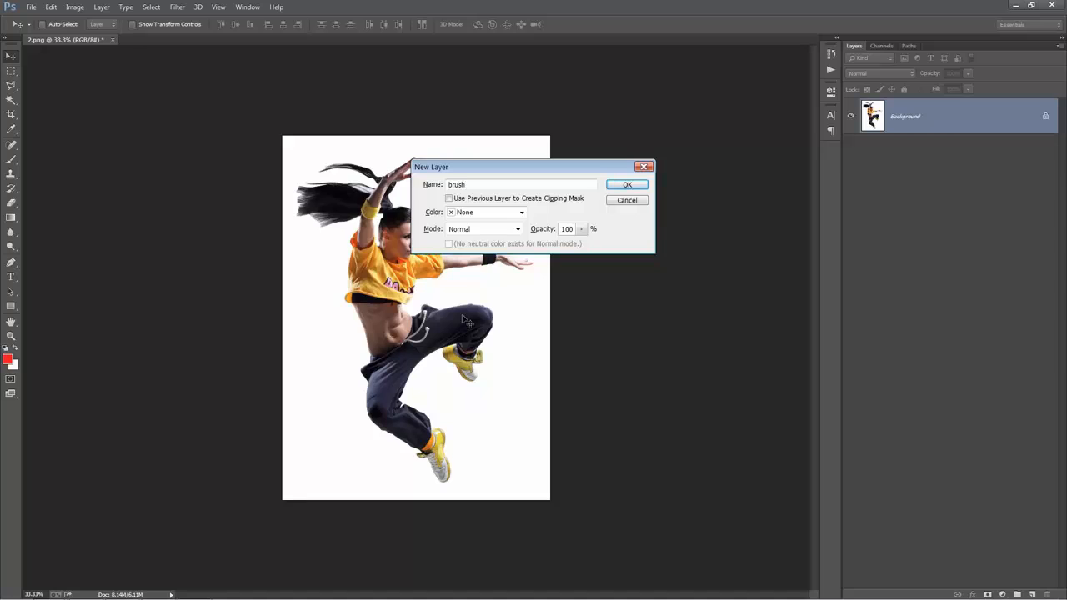
{"action": "key", "text": "Return"}
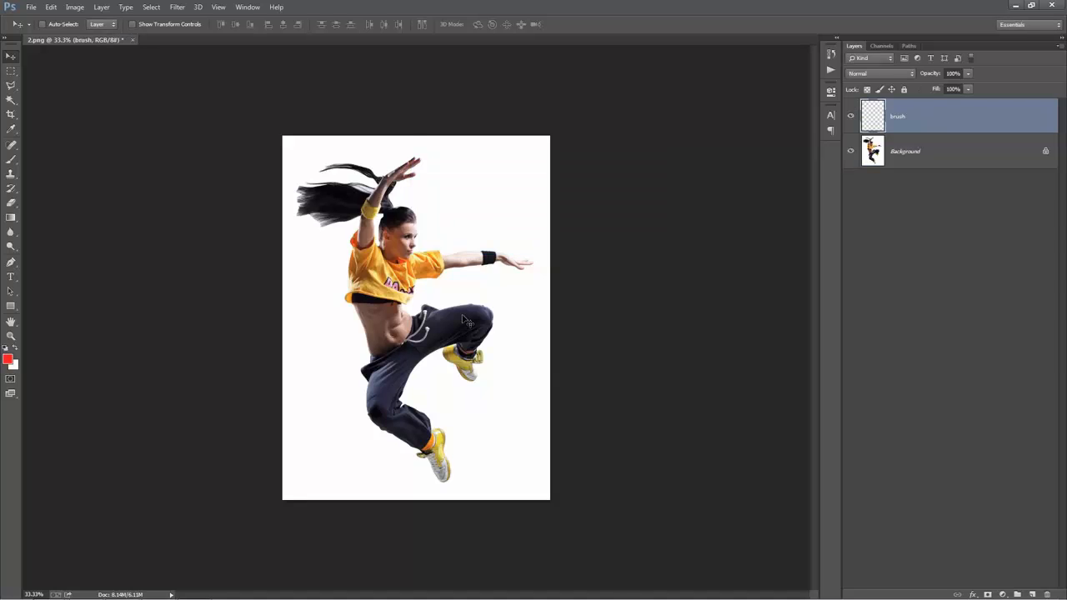
Paint red over the dancer's outstretched arm and sleeve on the brush layer with a hard round 50 px brush
{"action": "key", "text": "z"}
{"action": "left_click", "coordinate": [467, 321]}
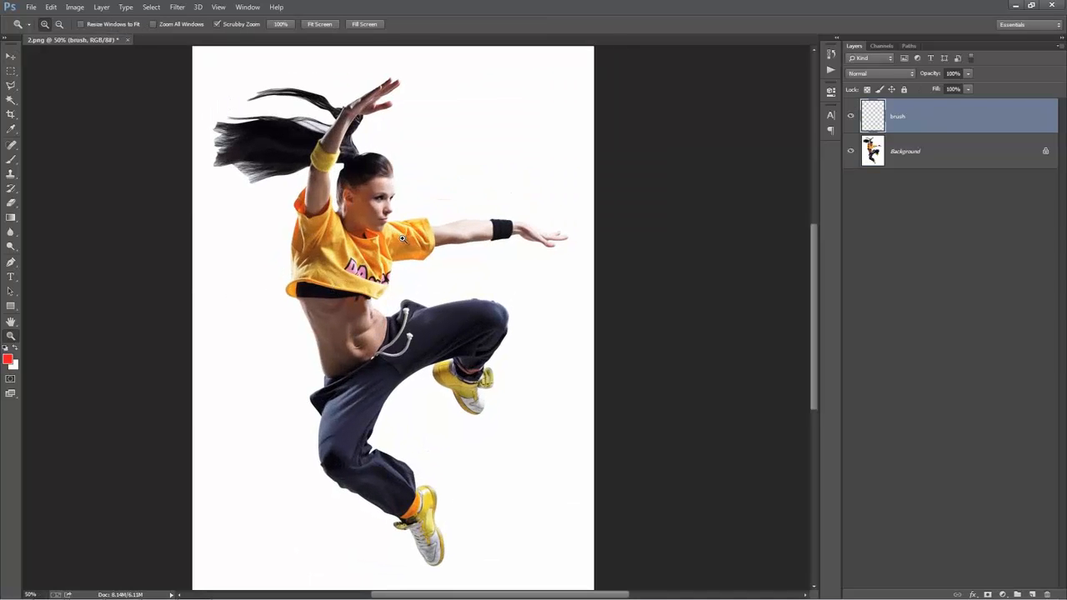
{"action": "key", "text": "b"}
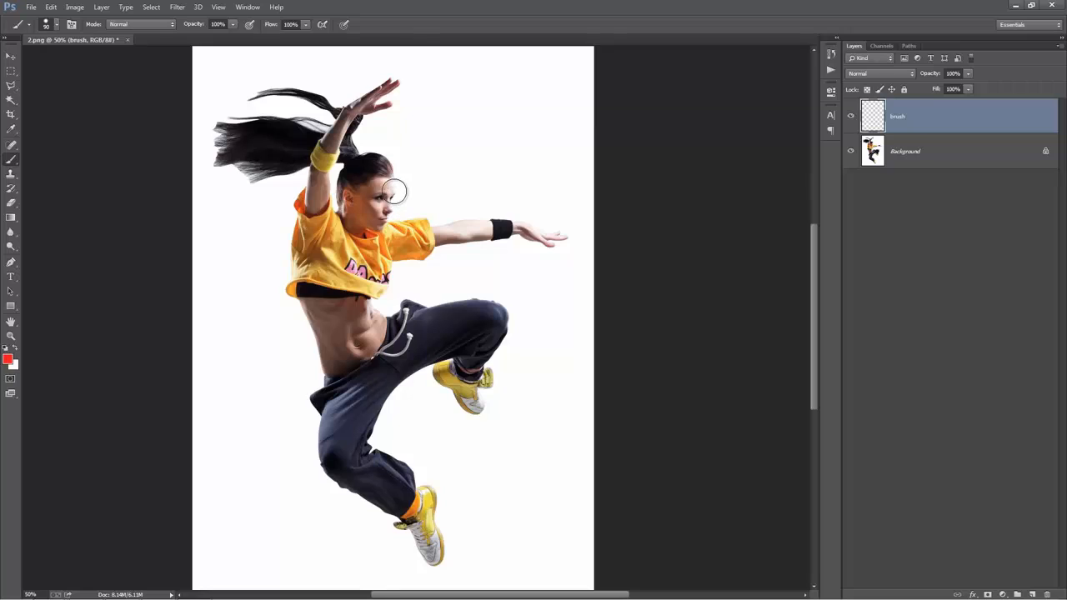
{"action": "key", "text": "bracketright"}
{"action": "key", "text": "bracketright"}
{"action": "key", "text": "bracketright"}
{"action": "right_click", "coordinate": [393, 192]}
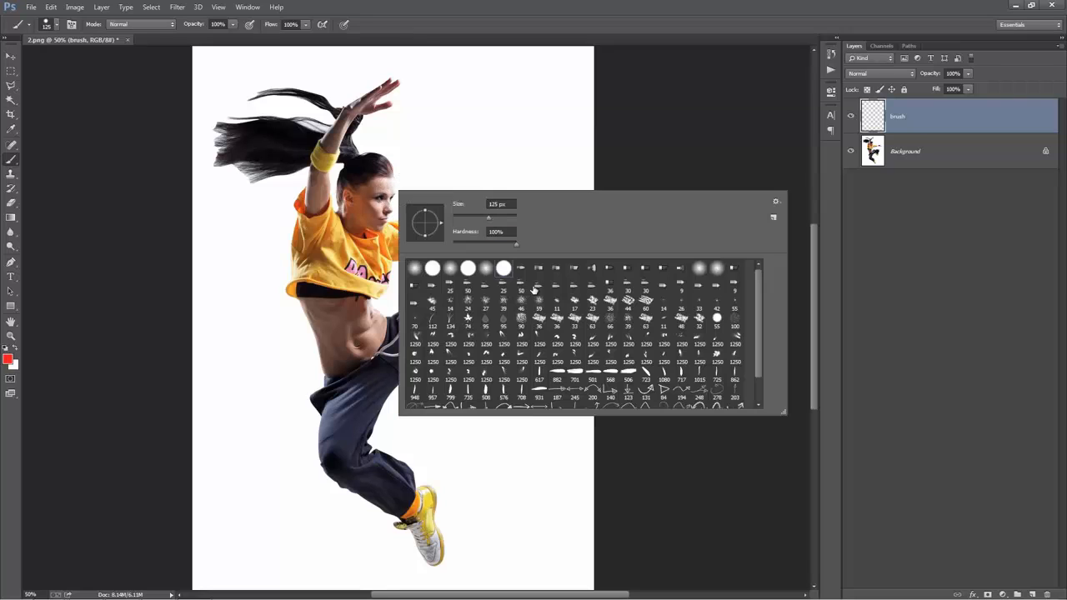
{"action": "double_click", "coordinate": [506, 273]}
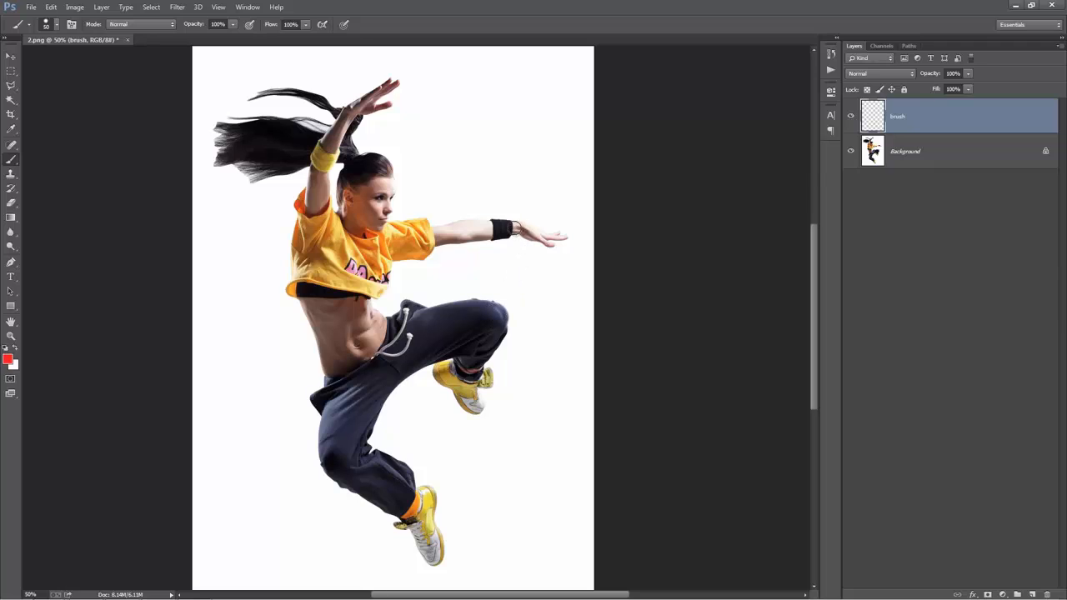
{"action": "left_click_drag", "start_coordinate": [518, 229], "coordinate": [429, 237]}
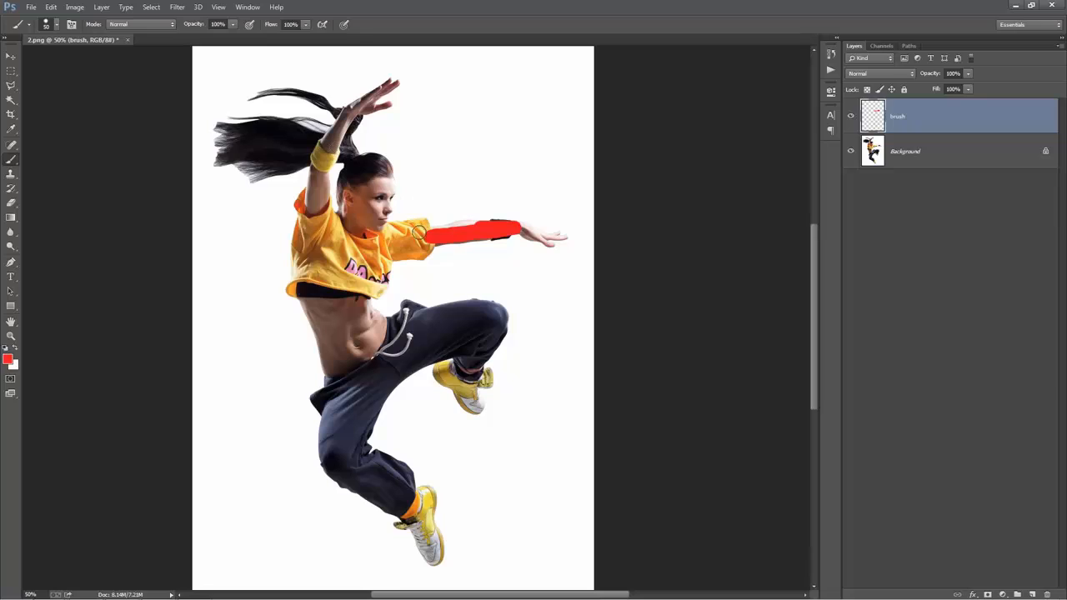
{"action": "left_click_drag", "start_coordinate": [425, 242], "coordinate": [392, 253]}
Paint red over both of the dancer's lower legs and shoes on the brush layer
{"action": "mouse_move", "coordinate": [490, 315]}
{"action": "left_mouse_down"}
{"action": "mouse_move", "coordinate": [462, 370]}
{"action": "mouse_move", "coordinate": [445, 370]}
{"action": "mouse_move", "coordinate": [475, 407]}
{"action": "left_mouse_up"}
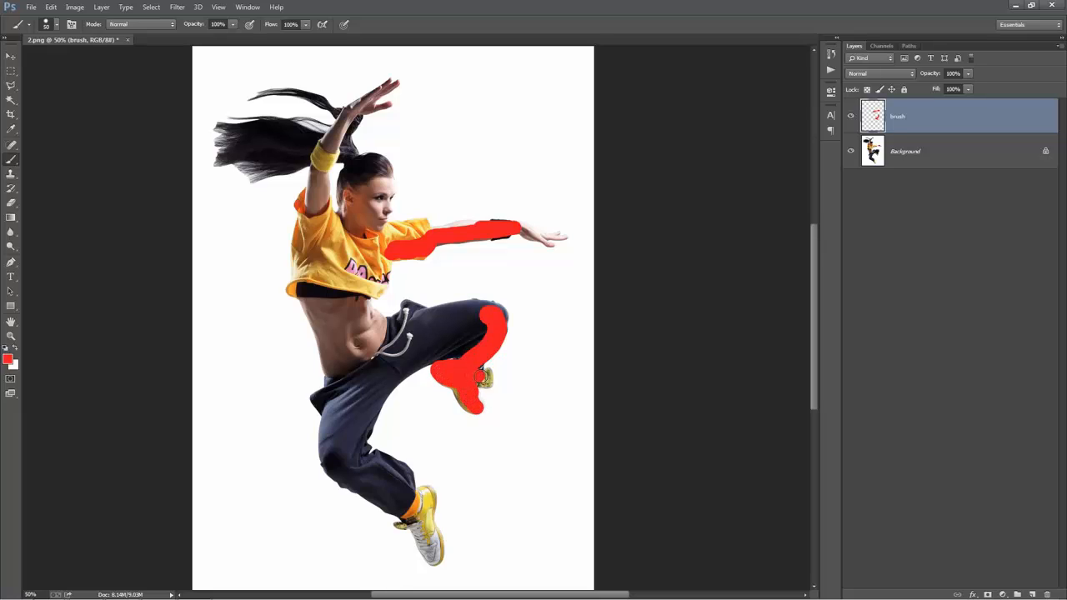
{"action": "left_click_drag", "start_coordinate": [412, 505], "coordinate": [414, 521]}
{"action": "scroll", "coordinate": [414, 517], "scroll_direction": "down", "scroll_amount": 3}
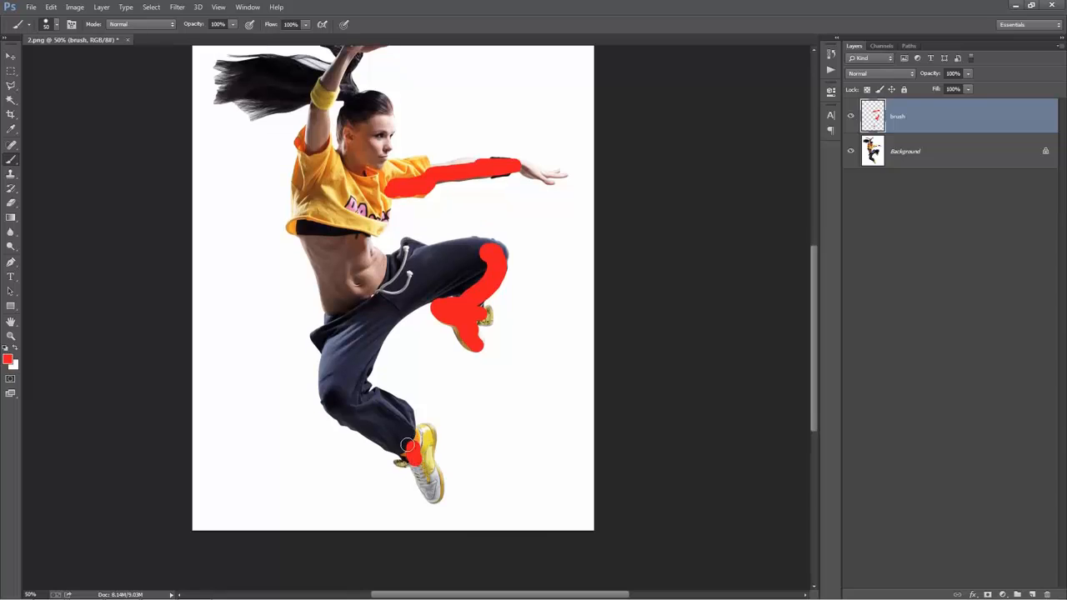
{"action": "mouse_move", "coordinate": [407, 445]}
{"action": "left_mouse_down"}
{"action": "mouse_move", "coordinate": [436, 496]}
{"action": "mouse_move", "coordinate": [413, 430]}
{"action": "mouse_move", "coordinate": [432, 484]}
{"action": "mouse_move", "coordinate": [408, 449]}
{"action": "mouse_move", "coordinate": [350, 409]}
{"action": "left_mouse_up"}
{"action": "key", "text": "bracketright"}
{"action": "key", "text": "bracketright"}
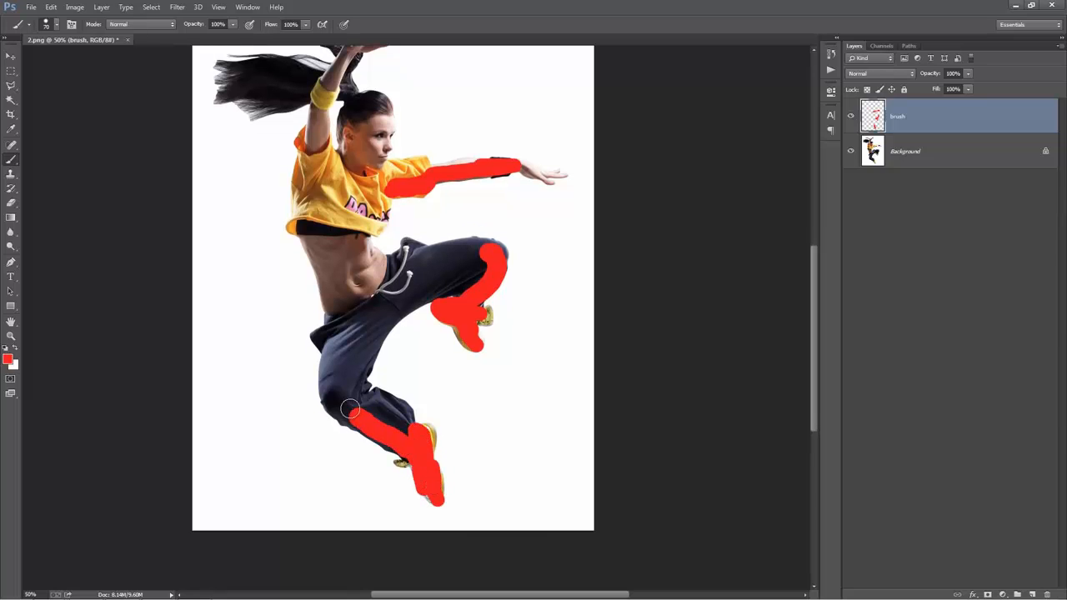
Paint red over the raised arm's wristband, then over the raised hand with the brush reduced to 25 px
{"action": "scroll", "coordinate": [350, 409], "scroll_direction": "up", "scroll_amount": 2}
{"action": "key", "text": "bracketright"}
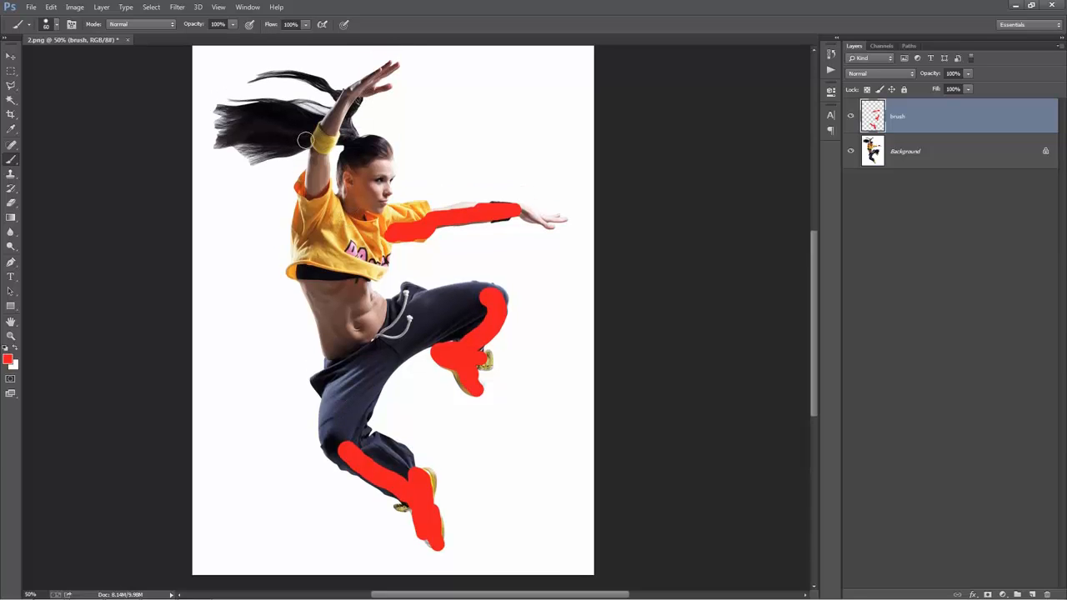
{"action": "left_click_drag", "start_coordinate": [321, 138], "coordinate": [324, 139]}
{"action": "key", "text": "bracketleft"}
{"action": "key", "text": "bracketleft"}
{"action": "key", "text": "bracketleft"}
{"action": "key", "text": "bracketleft"}
{"action": "key", "text": "bracketleft"}
{"action": "left_click_drag", "start_coordinate": [391, 66], "coordinate": [363, 88]}
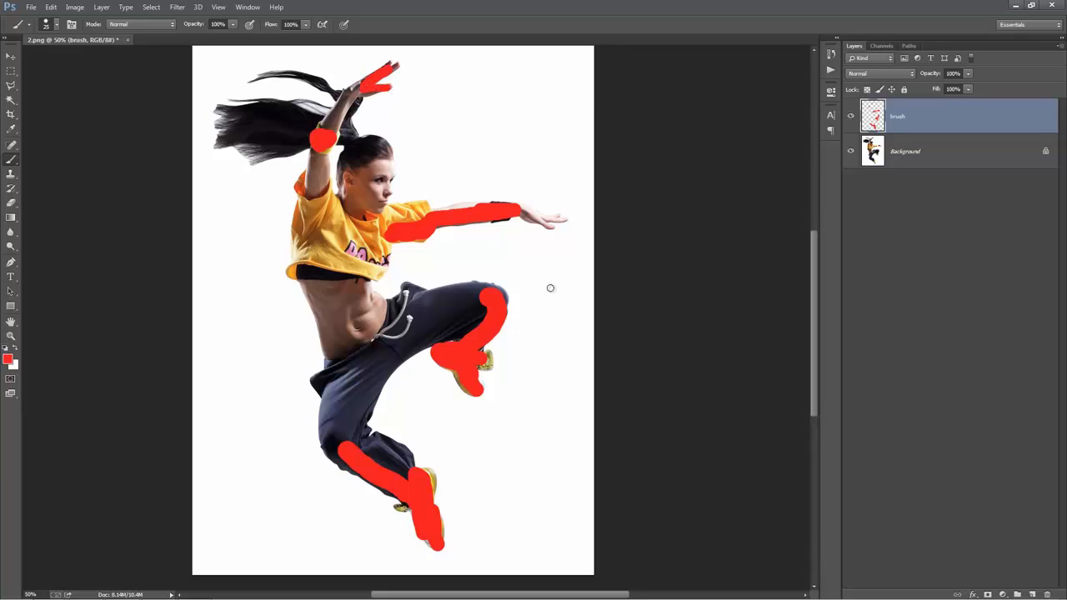
Run the DOWN action from the Dispersion set with the Move tool active
{"action": "scroll", "coordinate": [550, 288], "scroll_direction": "up", "scroll_amount": 1}
{"action": "left_click", "coordinate": [829, 70]}
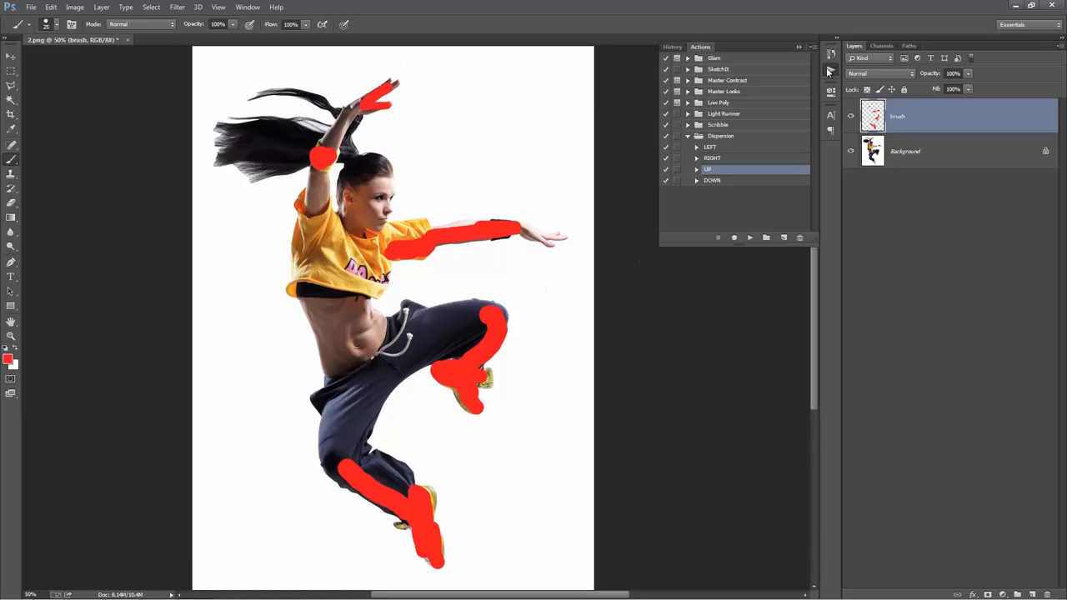
{"action": "left_click", "coordinate": [716, 181]}
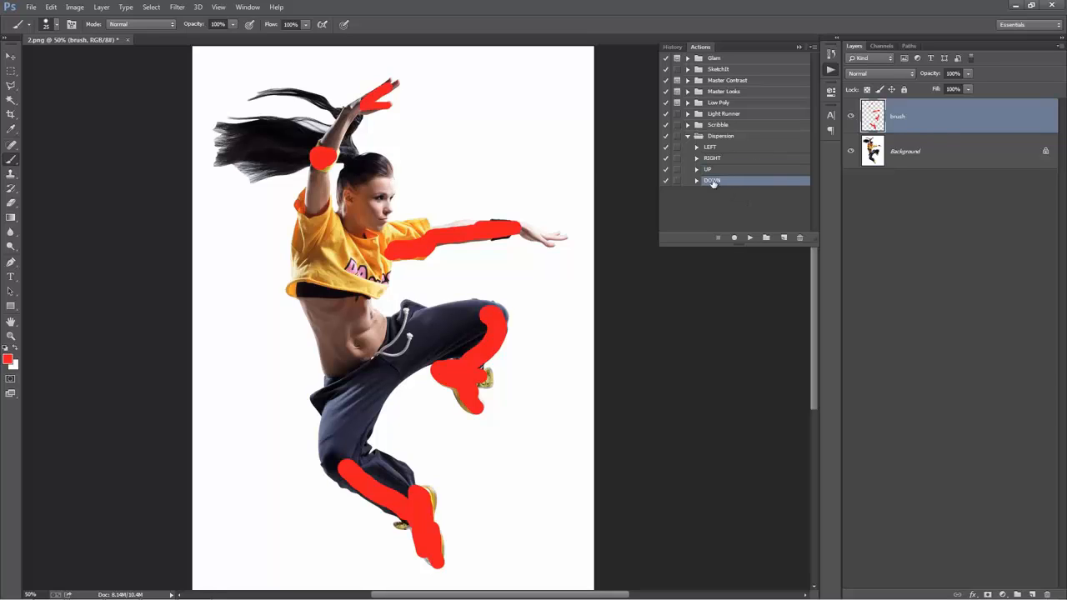
{"action": "scroll", "coordinate": [504, 262], "scroll_direction": "down", "scroll_amount": 1}
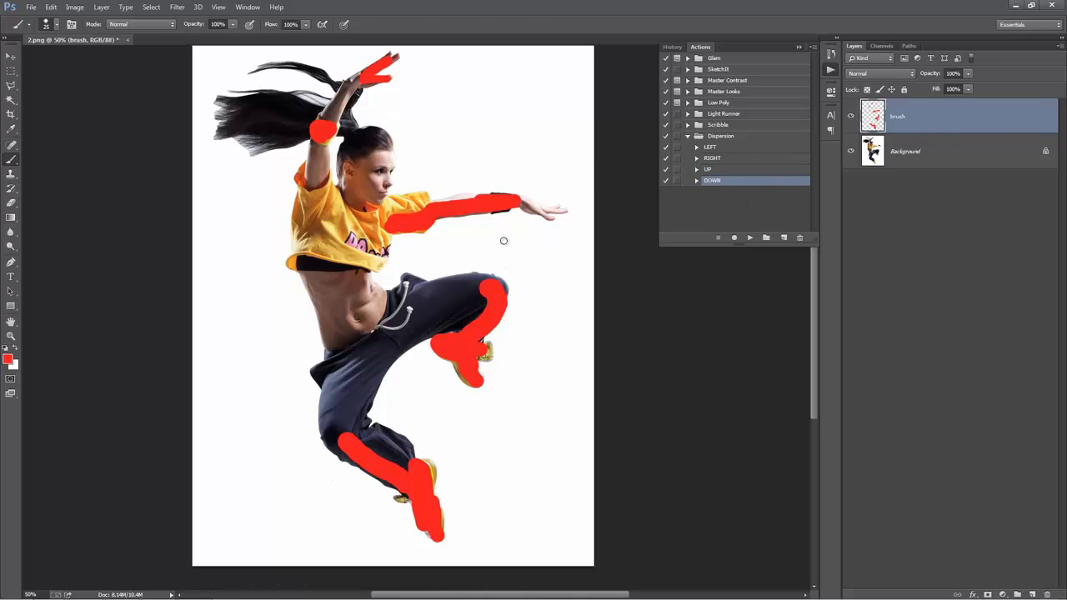
{"action": "key", "text": "v"}
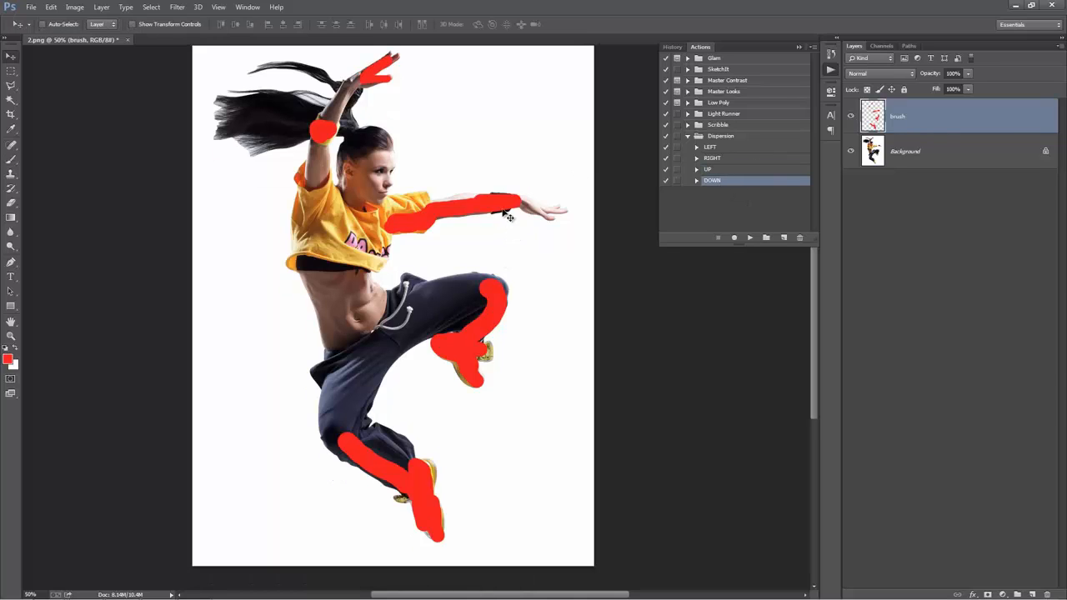
{"action": "left_click", "coordinate": [750, 238]}
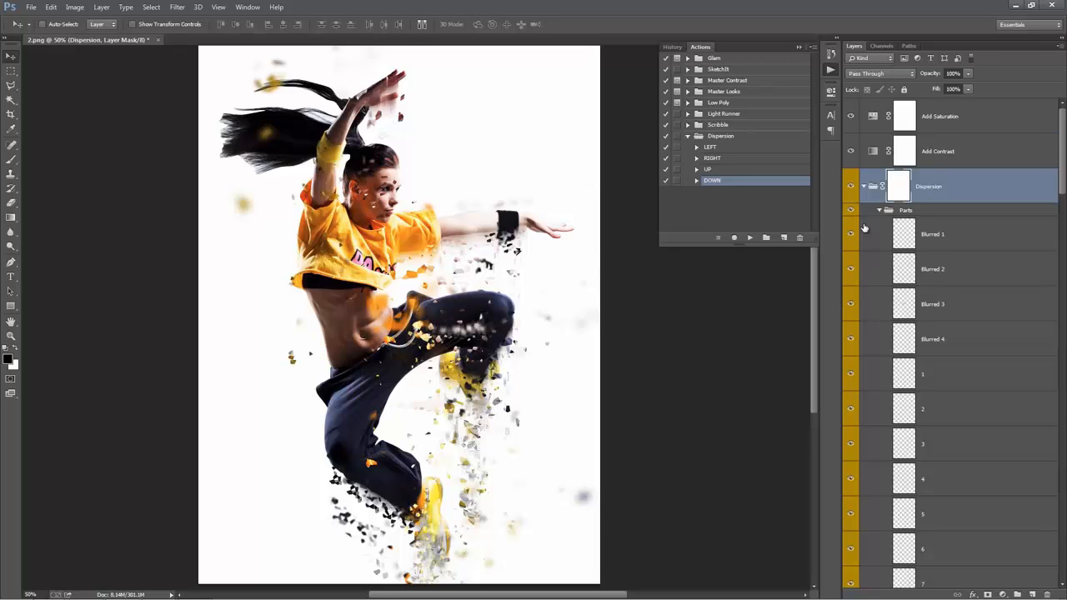
Collapse the Dispersion group and hide the Background layer
{"action": "left_click", "coordinate": [864, 185]}
{"action": "left_click", "coordinate": [950, 257]}
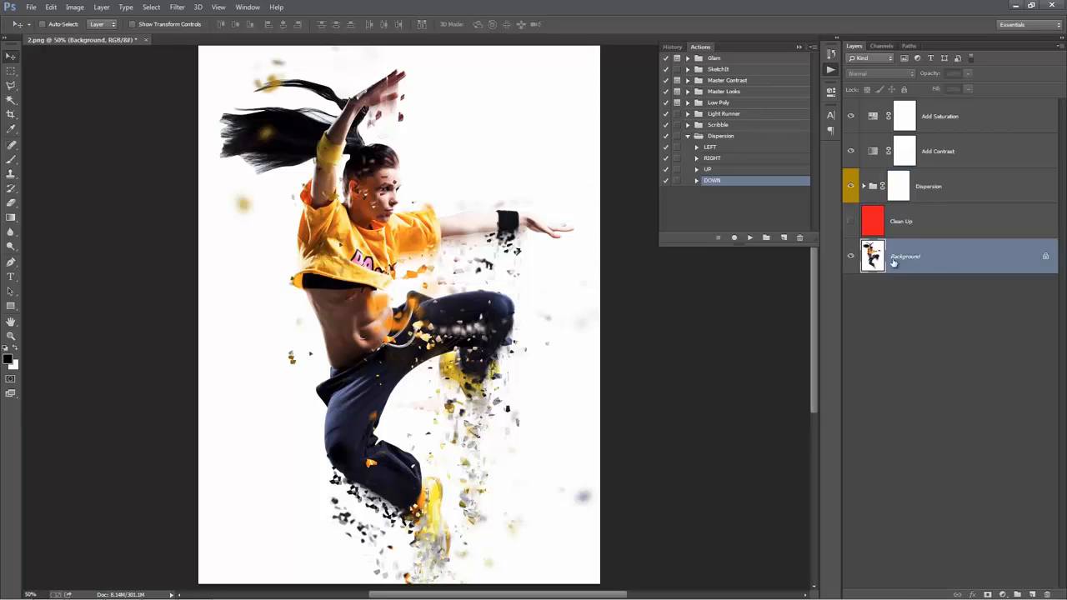
{"action": "left_click", "coordinate": [850, 255]}
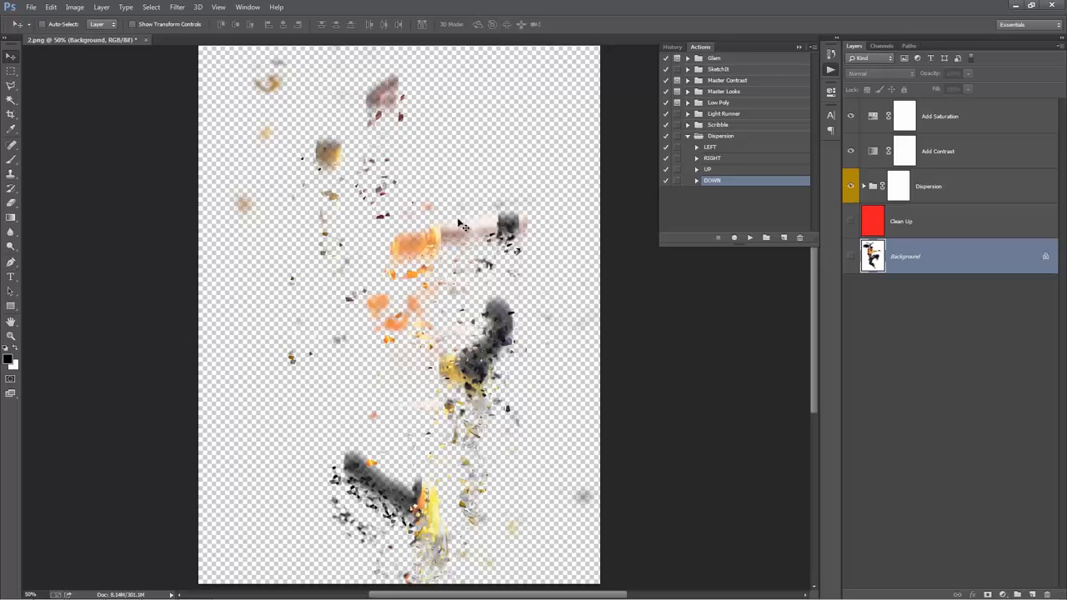
Place 2.png as an embedded image at its original size above the Background layer
{"action": "left_click", "coordinate": [30, 7]}
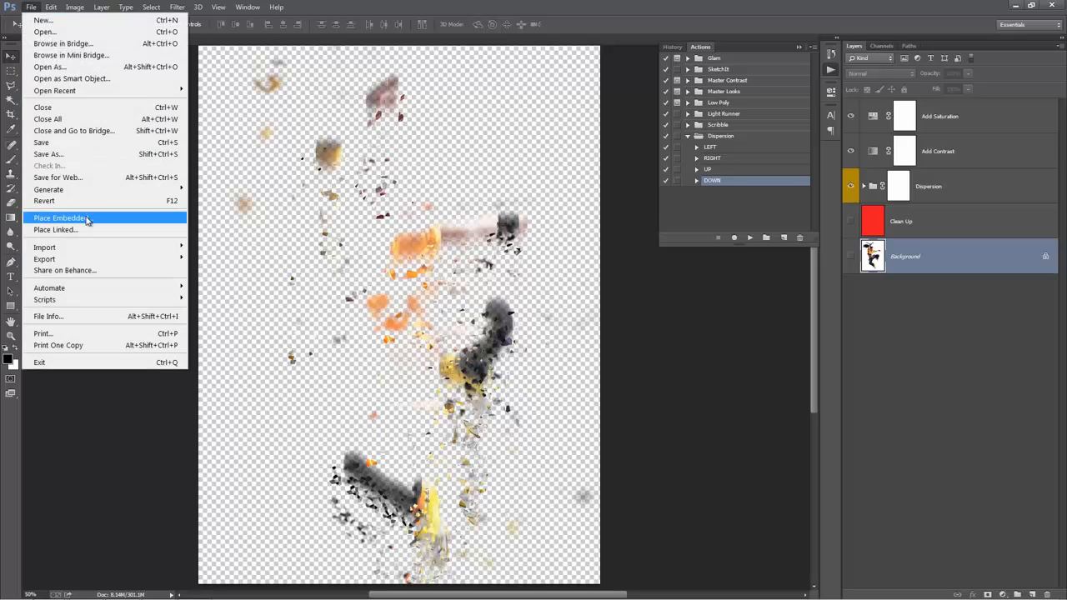
{"action": "left_click", "coordinate": [87, 218]}
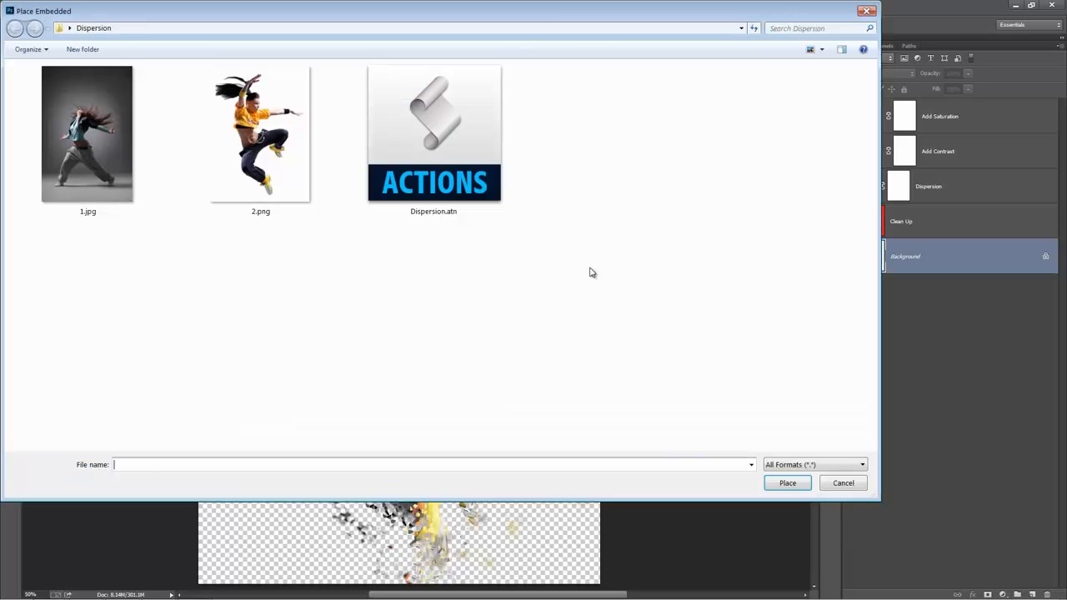
{"action": "double_click", "coordinate": [280, 179]}
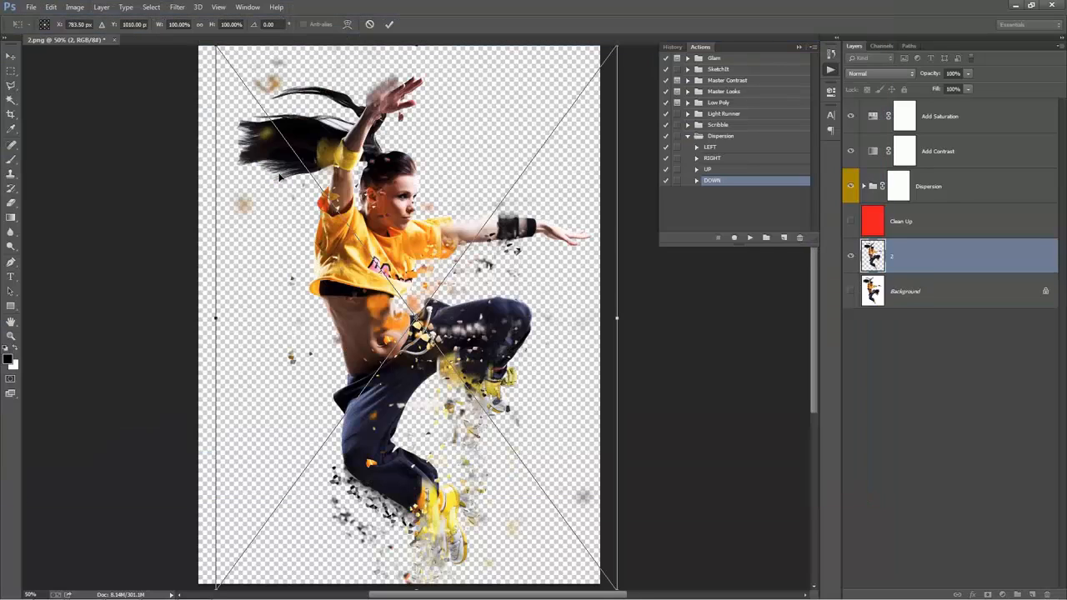
{"action": "key", "text": "Return"}
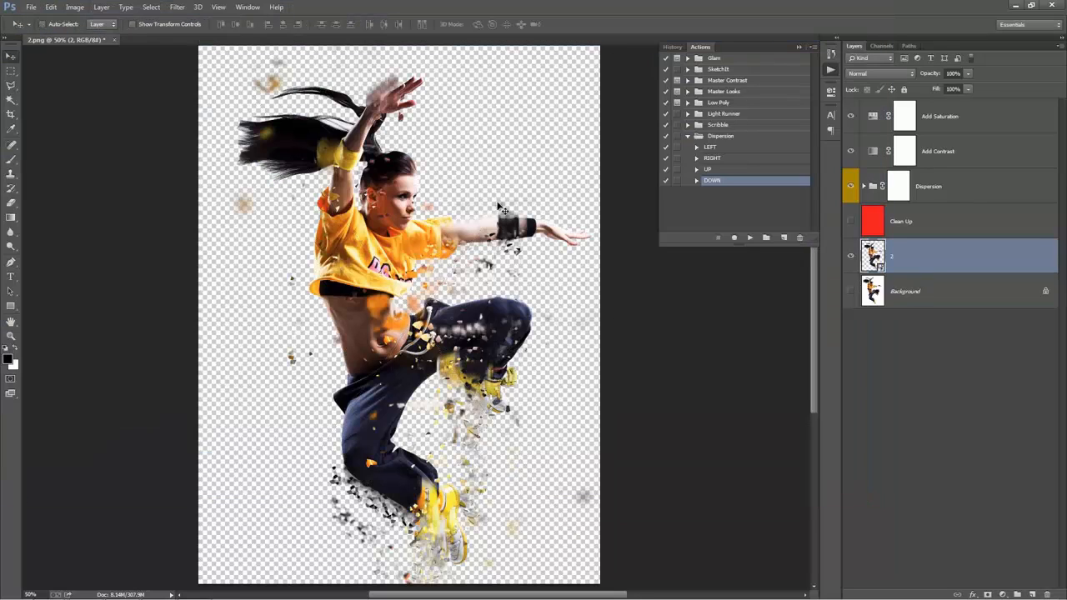
Align layer 2 to the vertical and horizontal centers of the whole canvas, and clear the selection
{"action": "key", "text": "ctrl+a"}
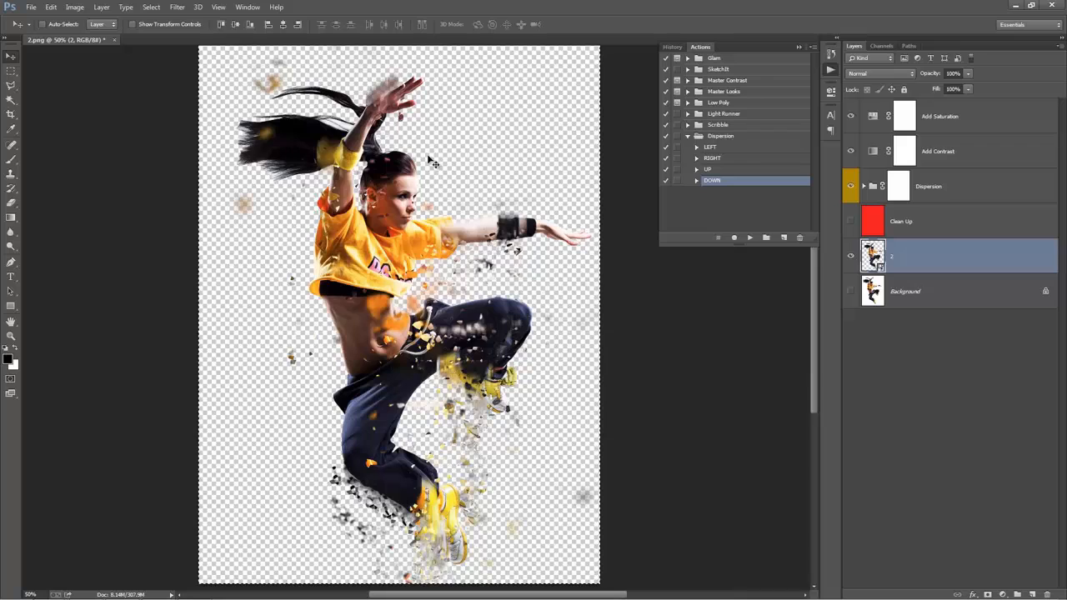
{"action": "left_click", "coordinate": [236, 26]}
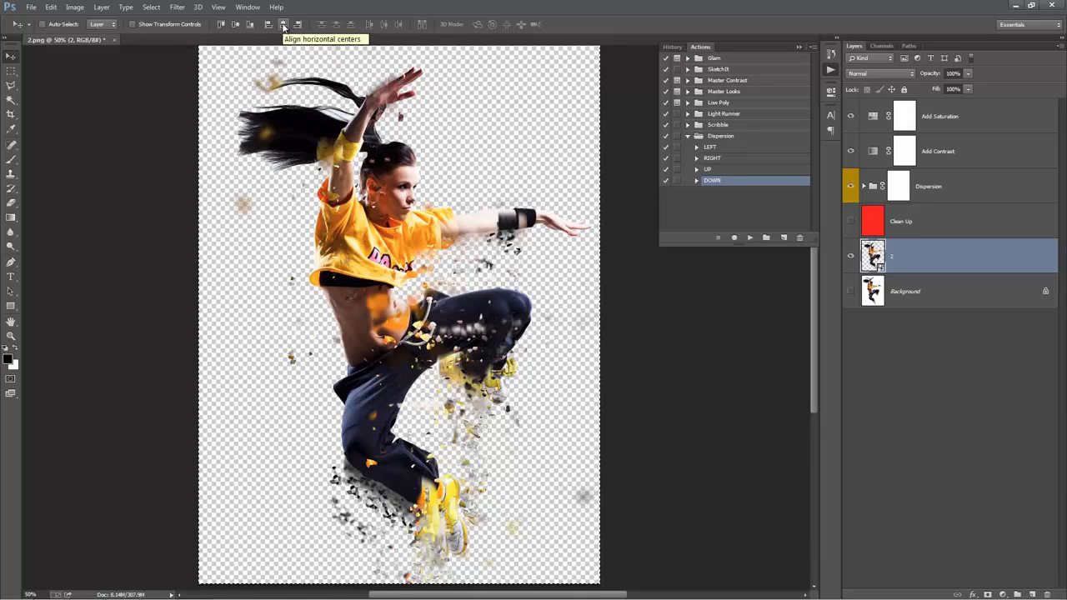
{"action": "left_click", "coordinate": [284, 25]}
{"action": "key", "text": "ctrl+d"}
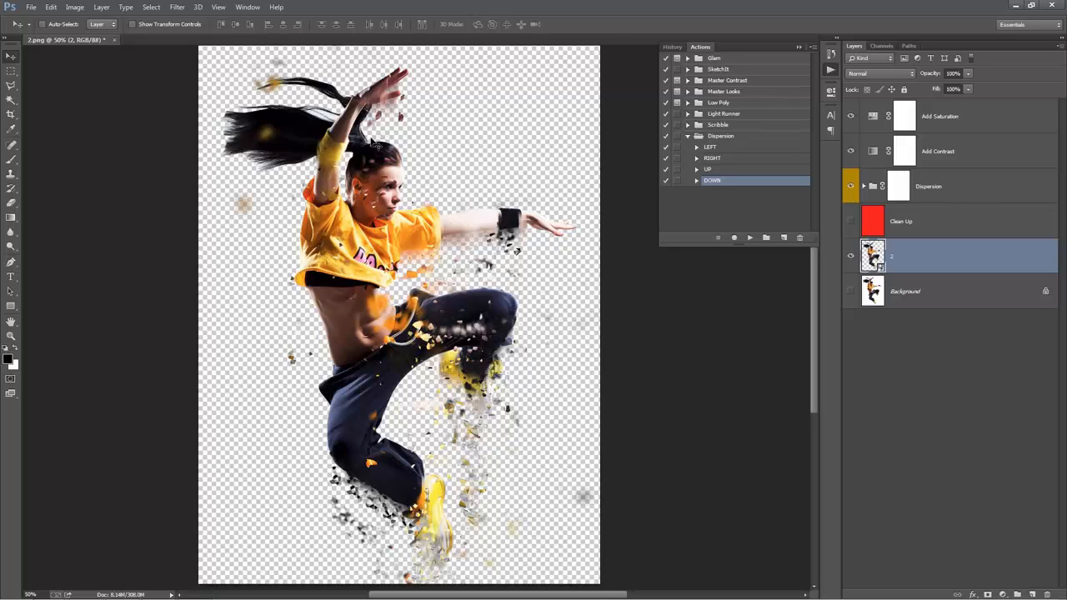
{"action": "scroll", "coordinate": [395, 291], "scroll_direction": "up", "scroll_amount": 4}
{"action": "scroll", "coordinate": [394, 291], "scroll_direction": "down", "scroll_amount": 3}
{"action": "scroll", "coordinate": [398, 296], "scroll_direction": "down", "scroll_amount": 1}
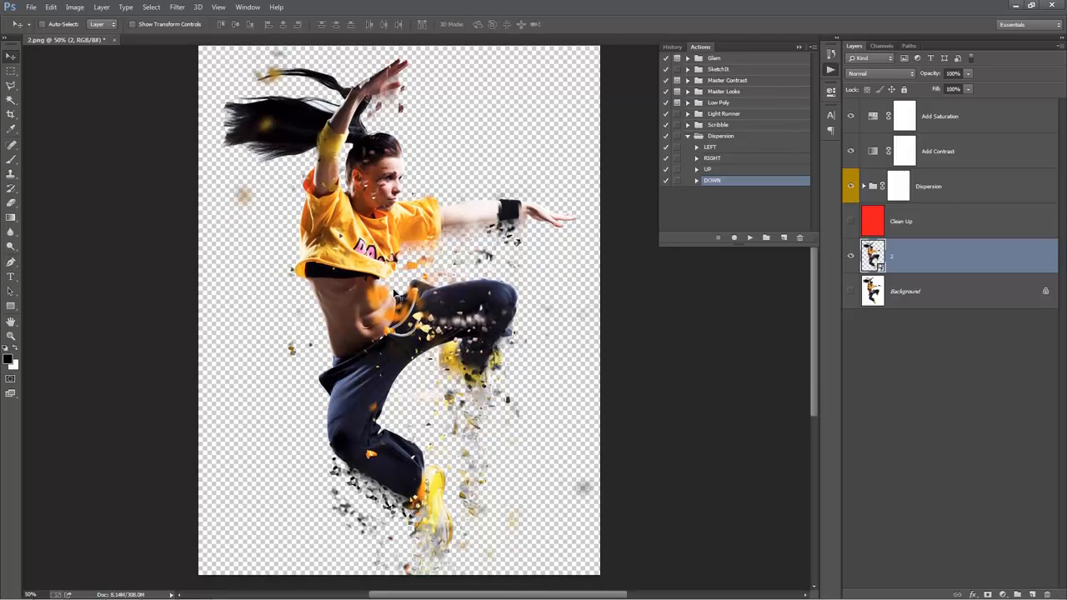